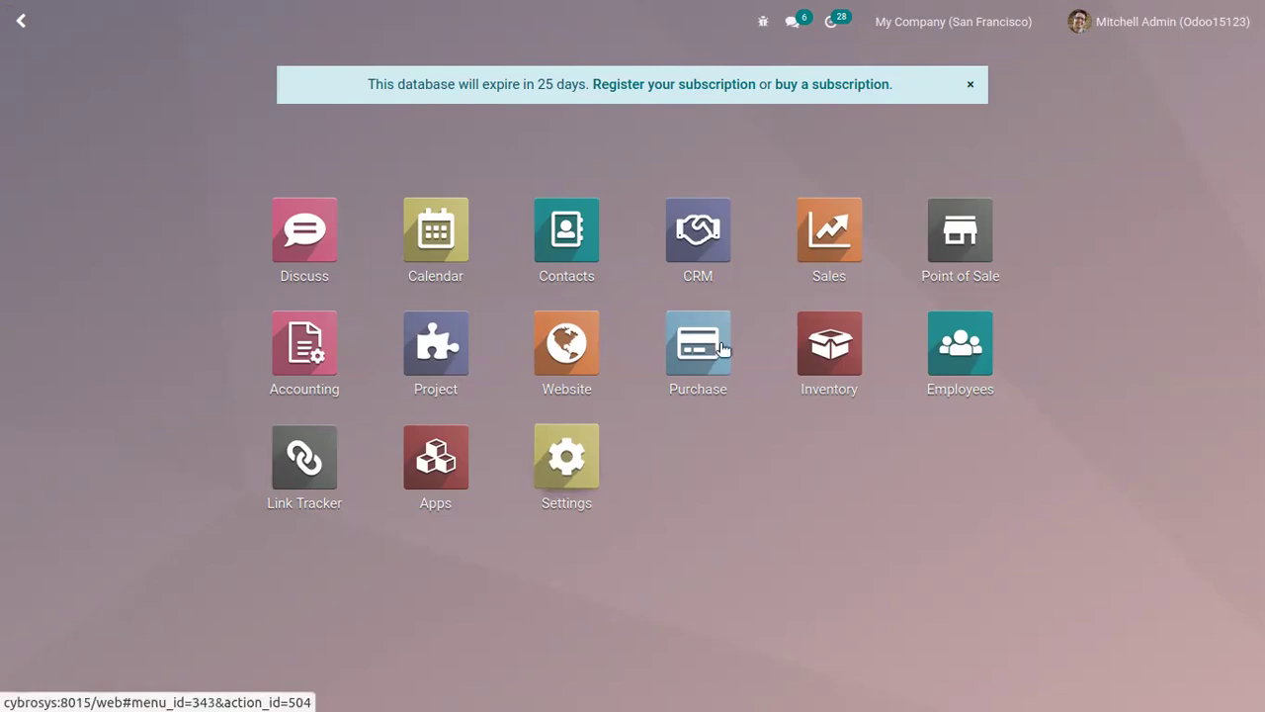
# Step: Launch the Point of Sale app to show the Shops, Bar and Restaurant cards
pyautogui.click(954, 216)
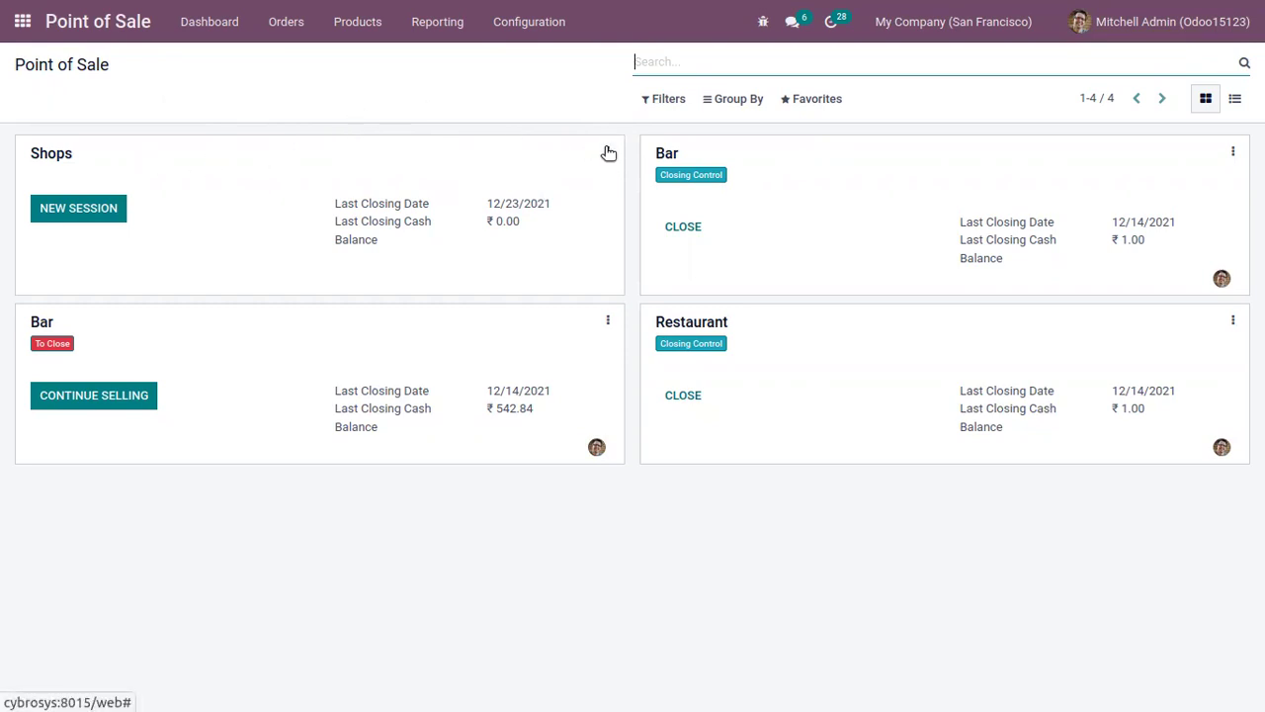
# Step: Show the options menu on the Shops point-of-sale card
pyautogui.click(608, 152)
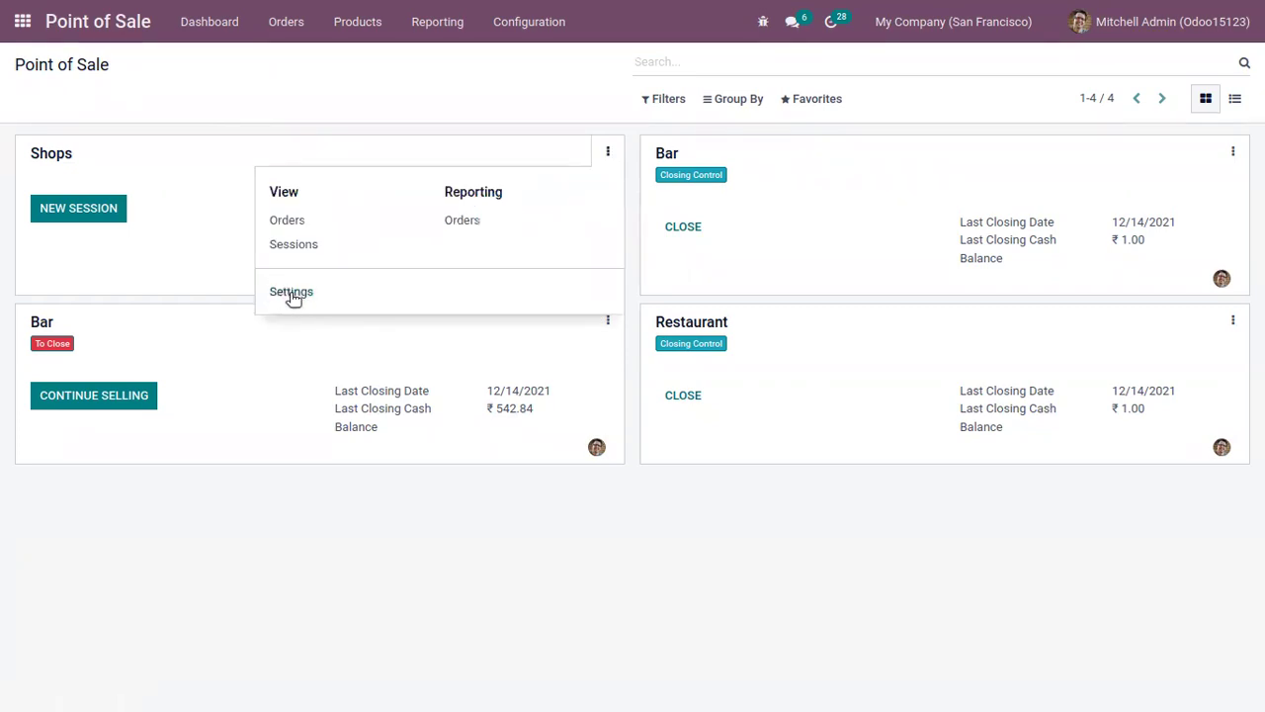
# Step: Open the Shops point-of-sale settings and look through the options
pyautogui.click(293, 292)
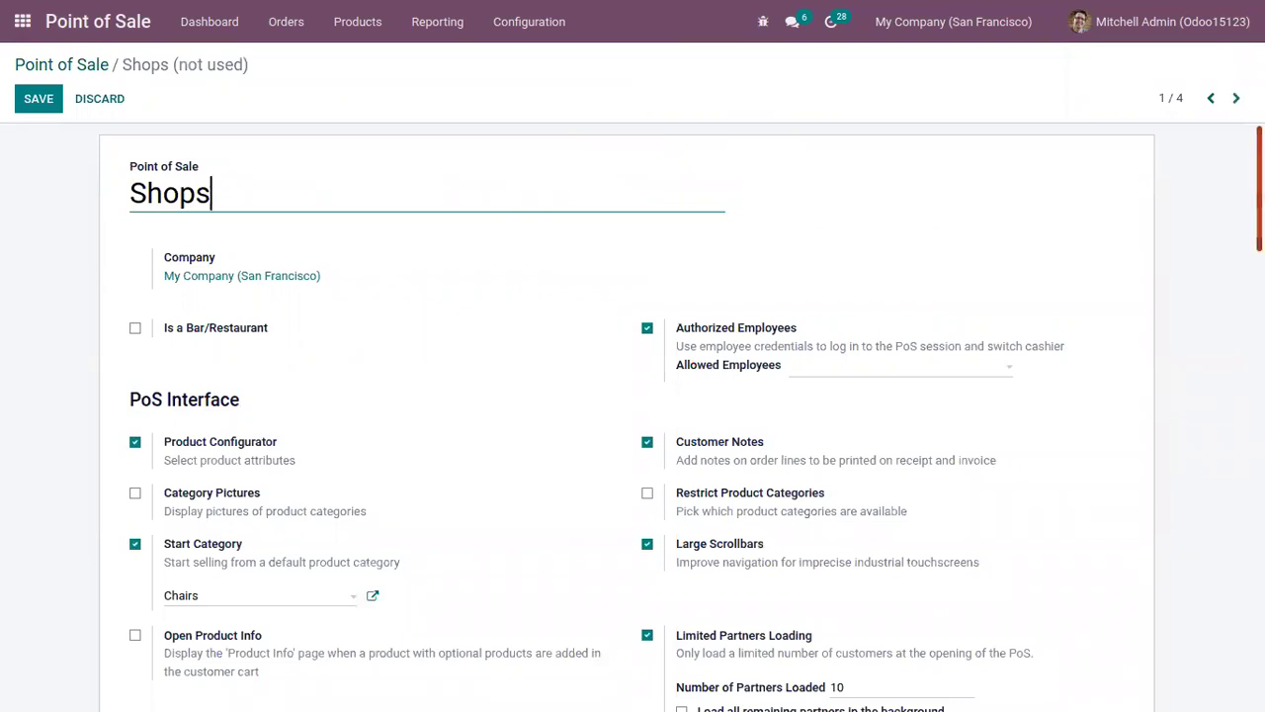
pyautogui.scroll(-2, 633, 415)
pyautogui.scroll(2, 633, 415)
pyautogui.scroll(-6, 633, 415)
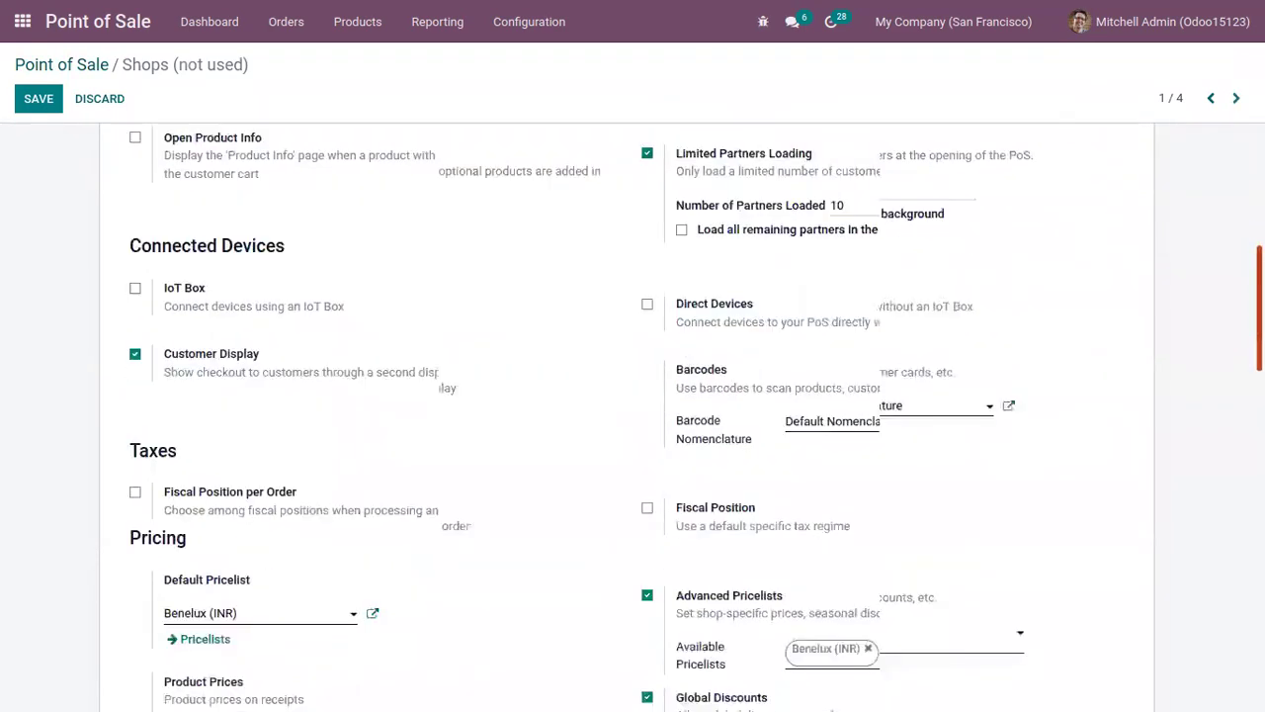
pyautogui.scroll(6, 1129, 249)
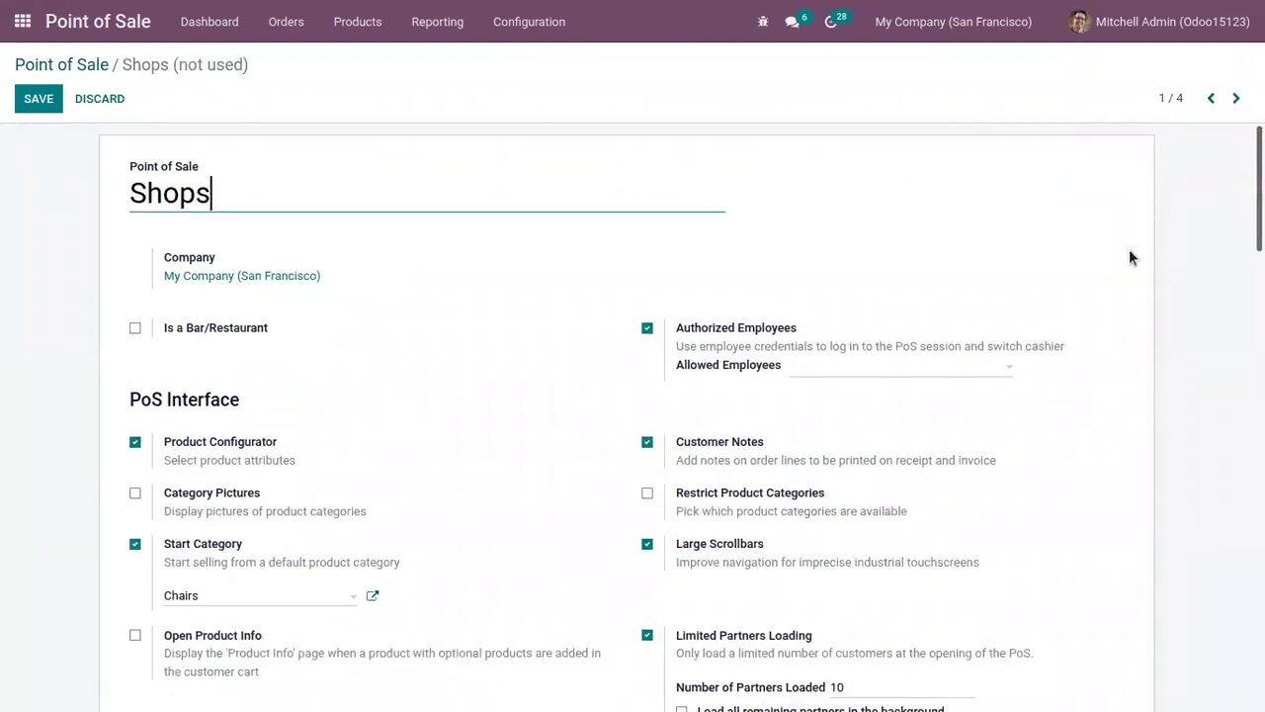
# Step: Add the administrator, the demo employee and a third employee as Allowed Employees, then save
pyautogui.moveTo(705, 341)
pyautogui.moveTo(1067, 335)
pyautogui.click(861, 363)
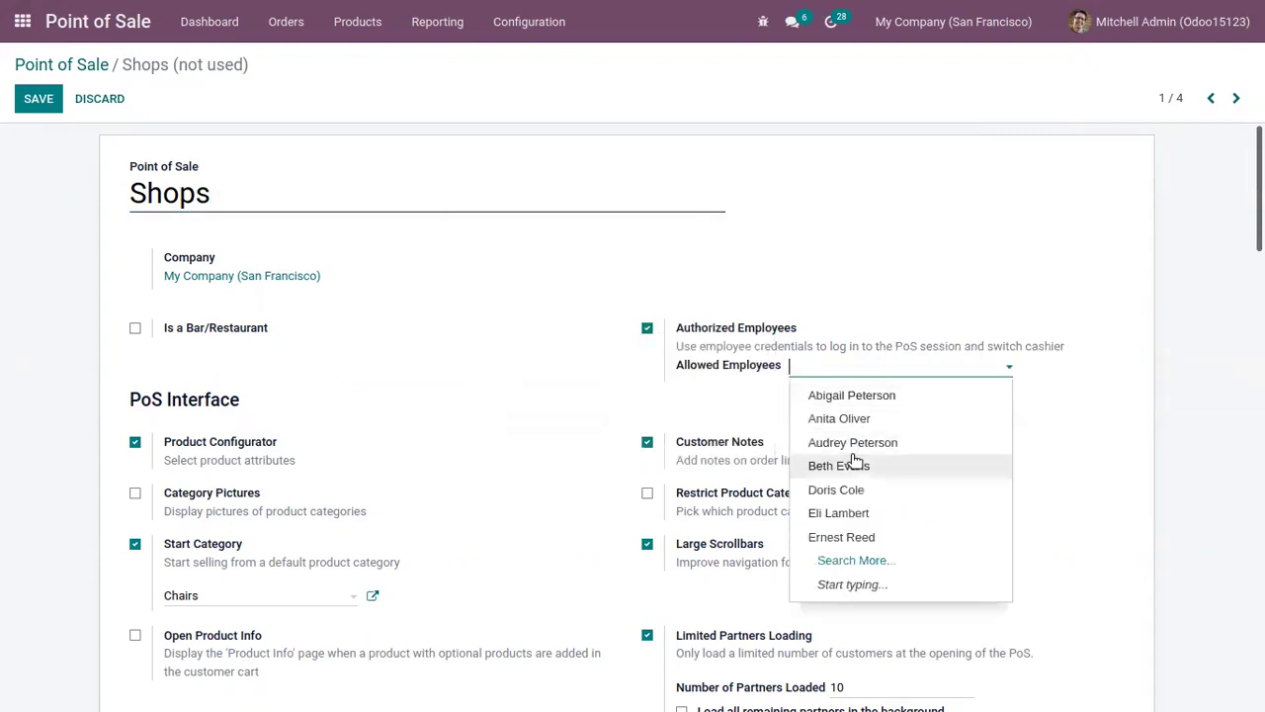
pyautogui.write('mi')
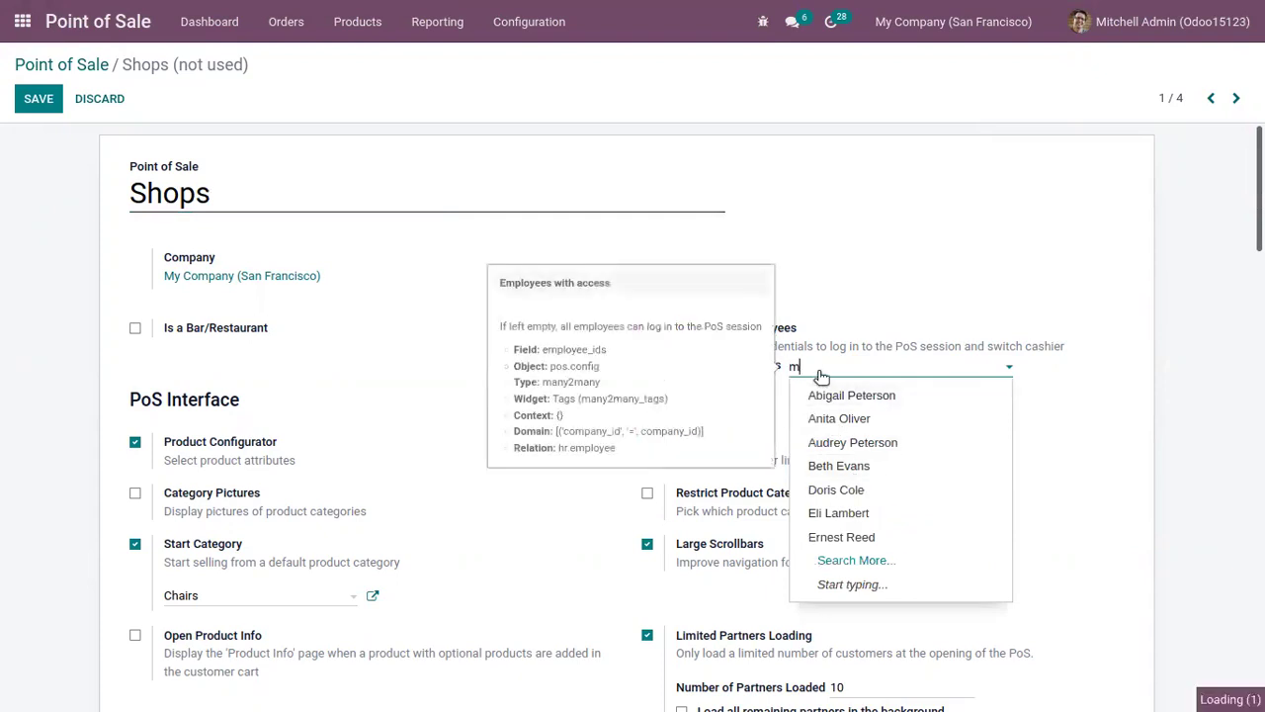
pyautogui.click(839, 396)
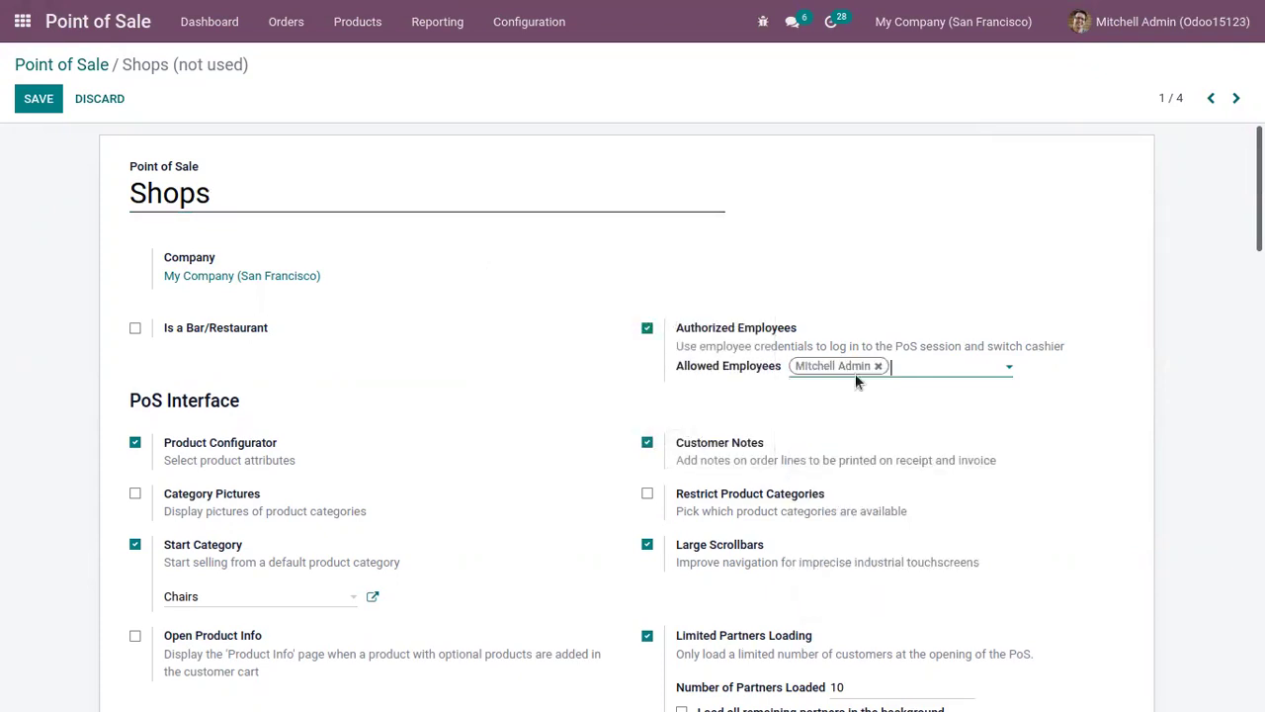
pyautogui.write('mar')
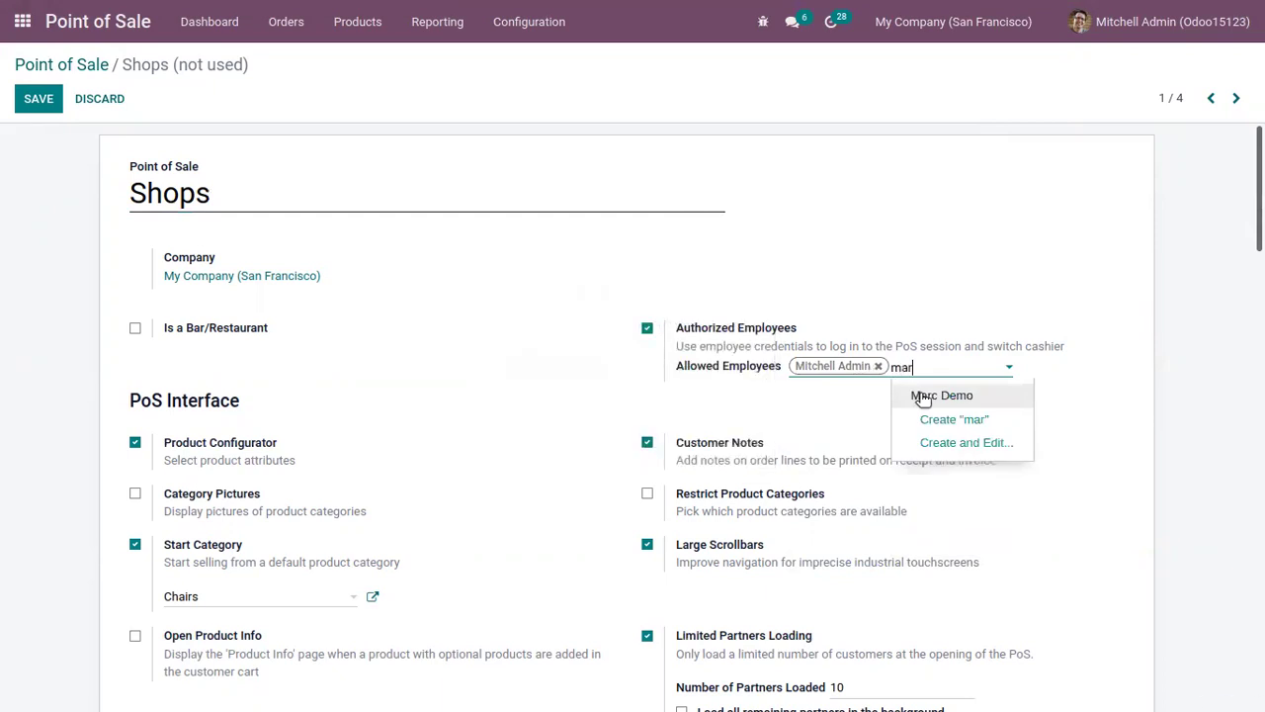
pyautogui.click(929, 395)
pyautogui.click(870, 388)
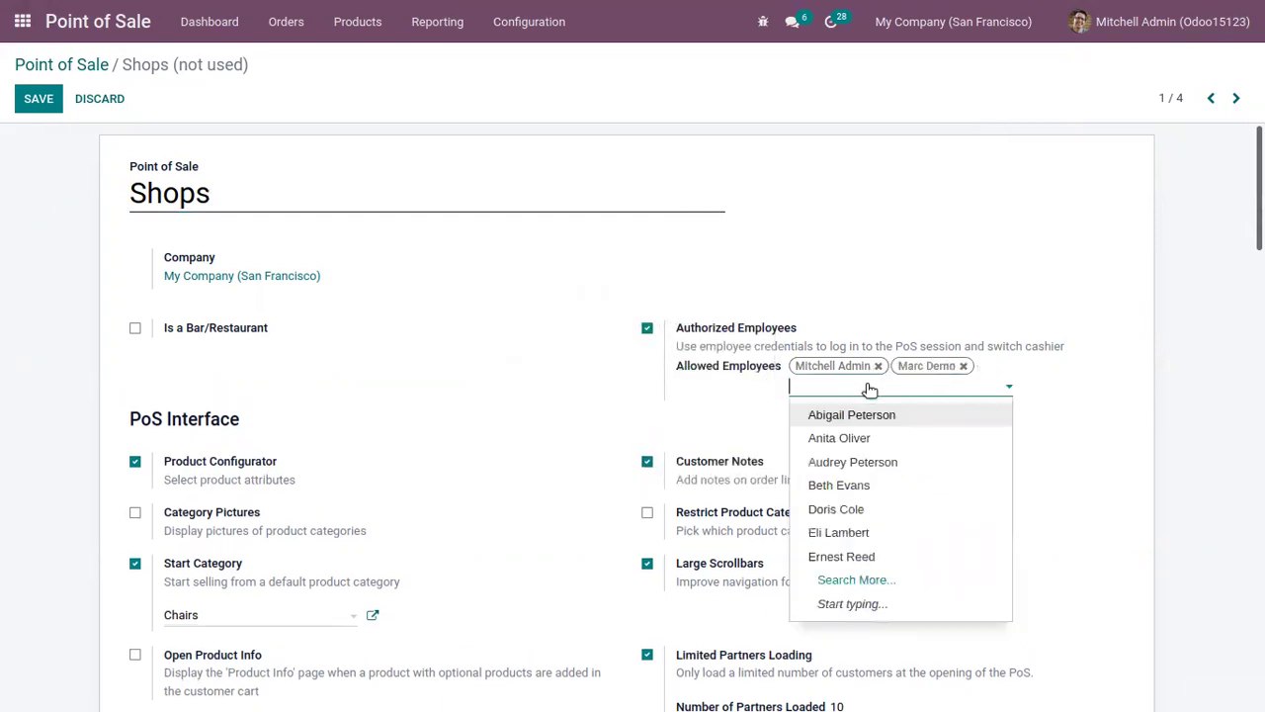
pyautogui.click(871, 438)
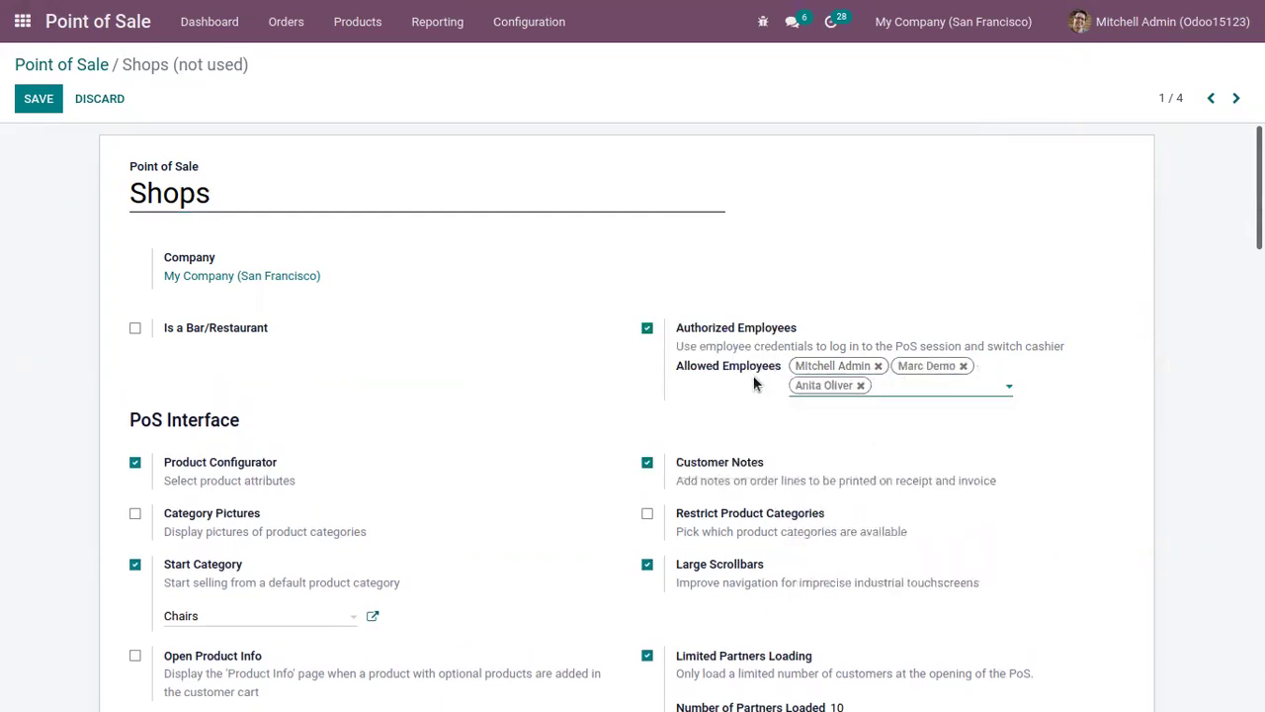
pyautogui.moveTo(754, 382)
pyautogui.click(38, 99)
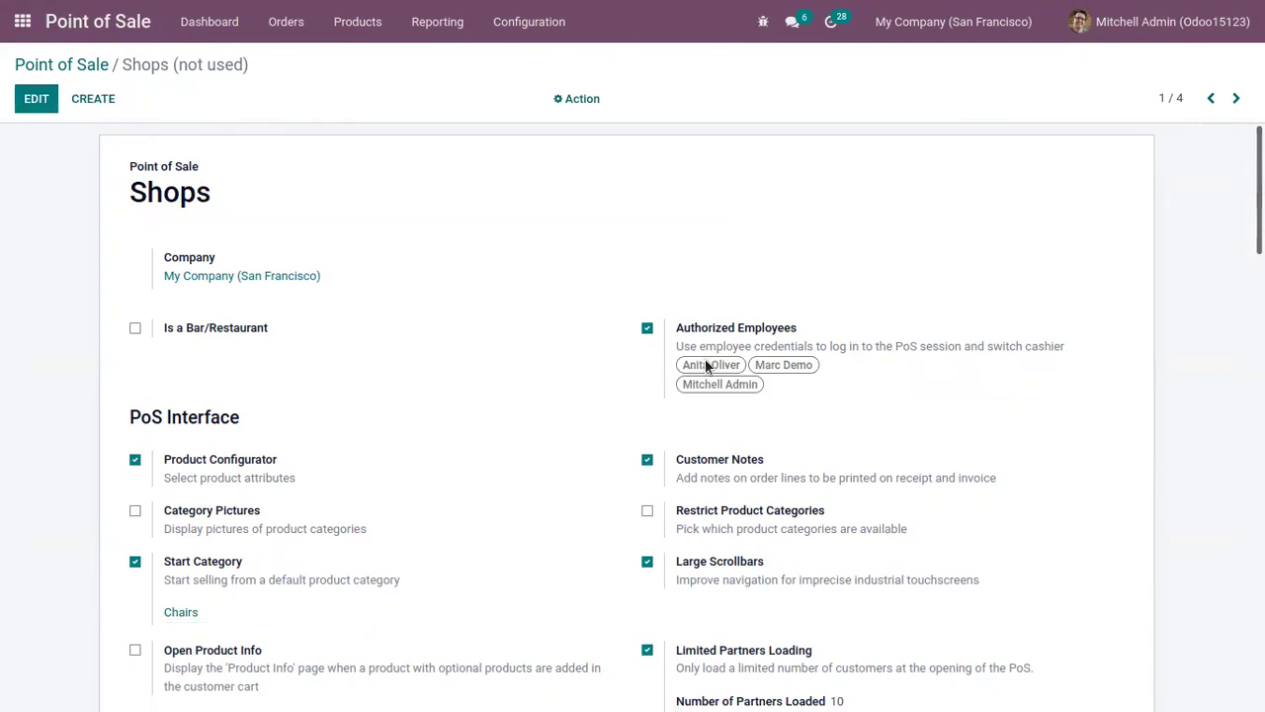
pyautogui.moveTo(705, 363)
# Step: Open the employee's record on its HR Settings tab in edit mode
pyautogui.click(21, 20)
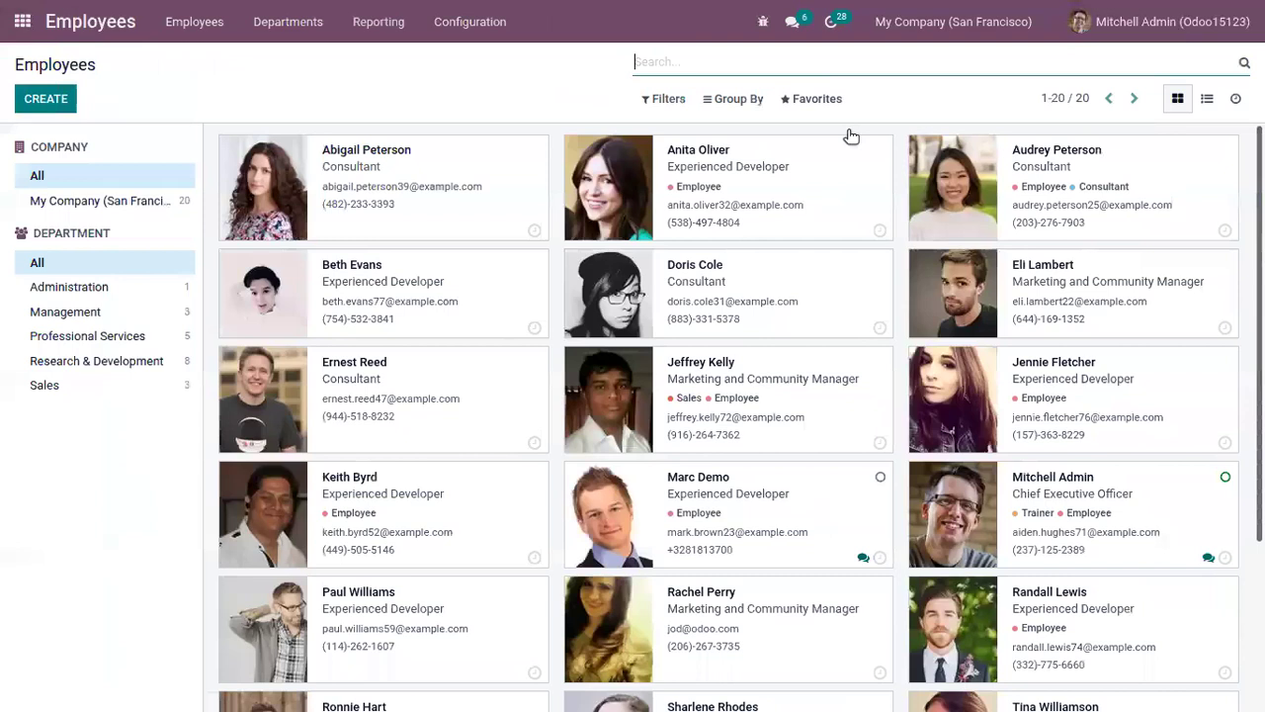
pyautogui.write('mi')
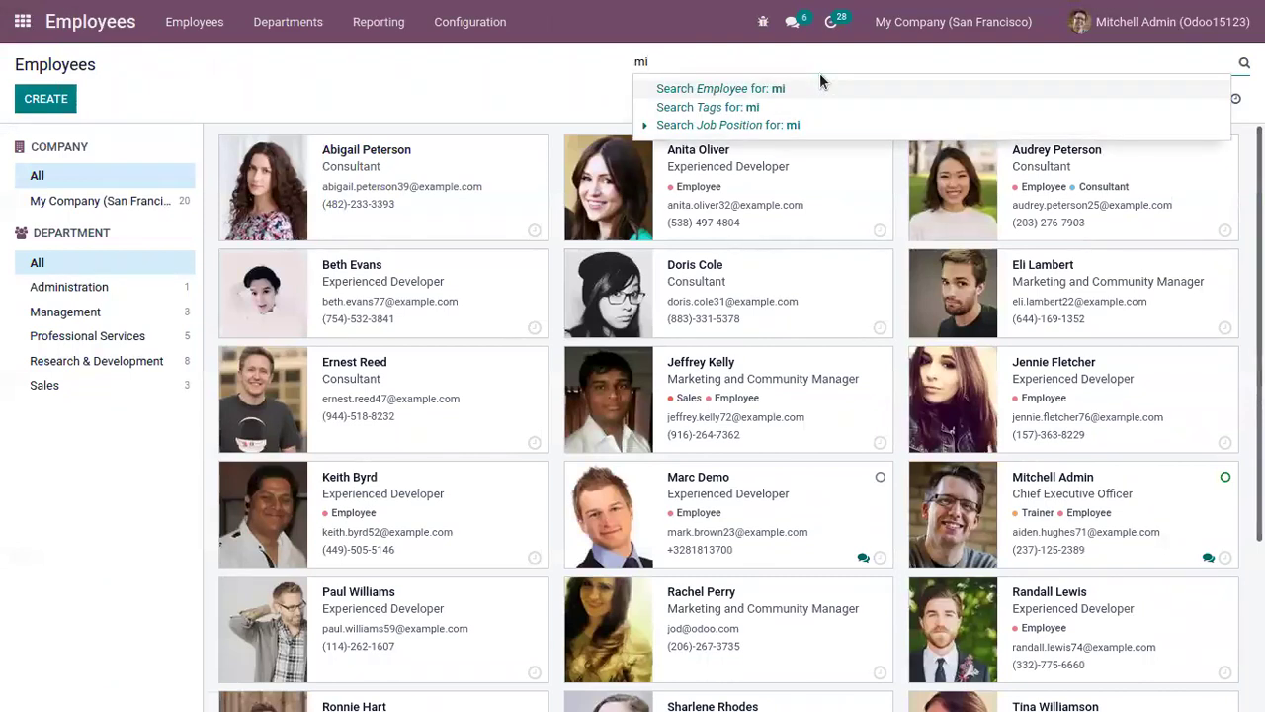
pyautogui.click(763, 174)
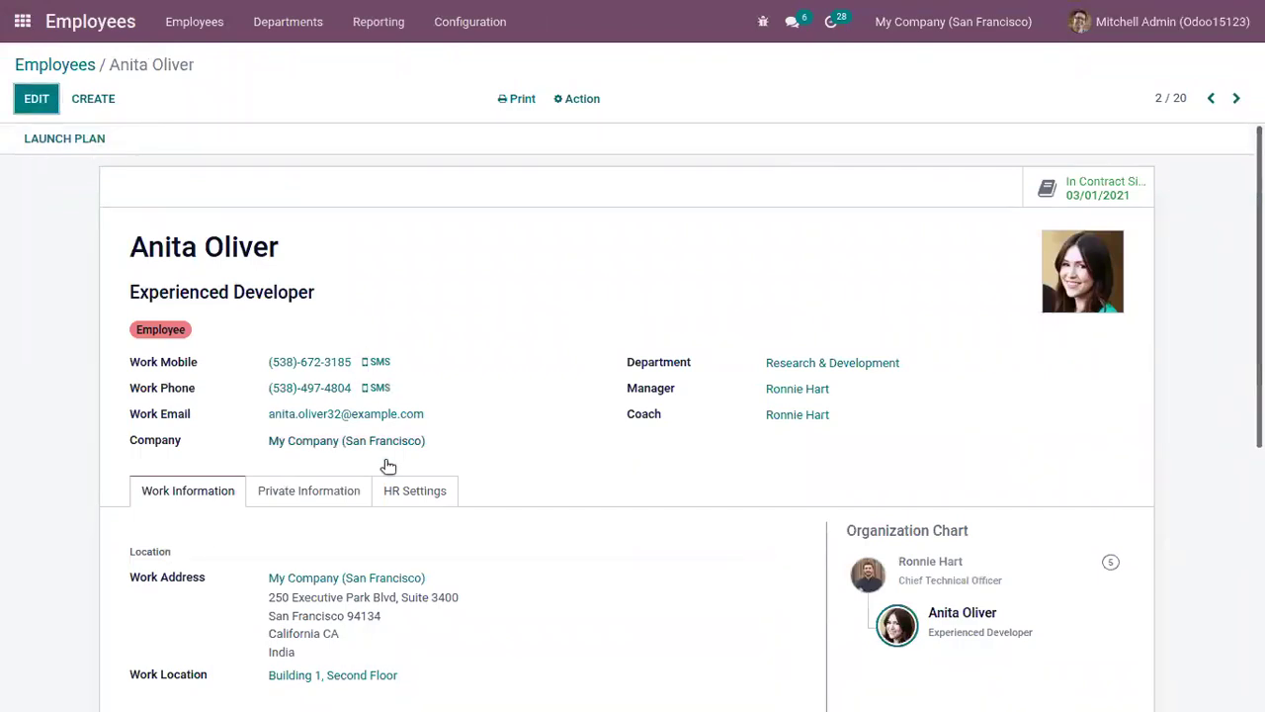
pyautogui.click(416, 491)
pyautogui.scroll(-2, 420, 499)
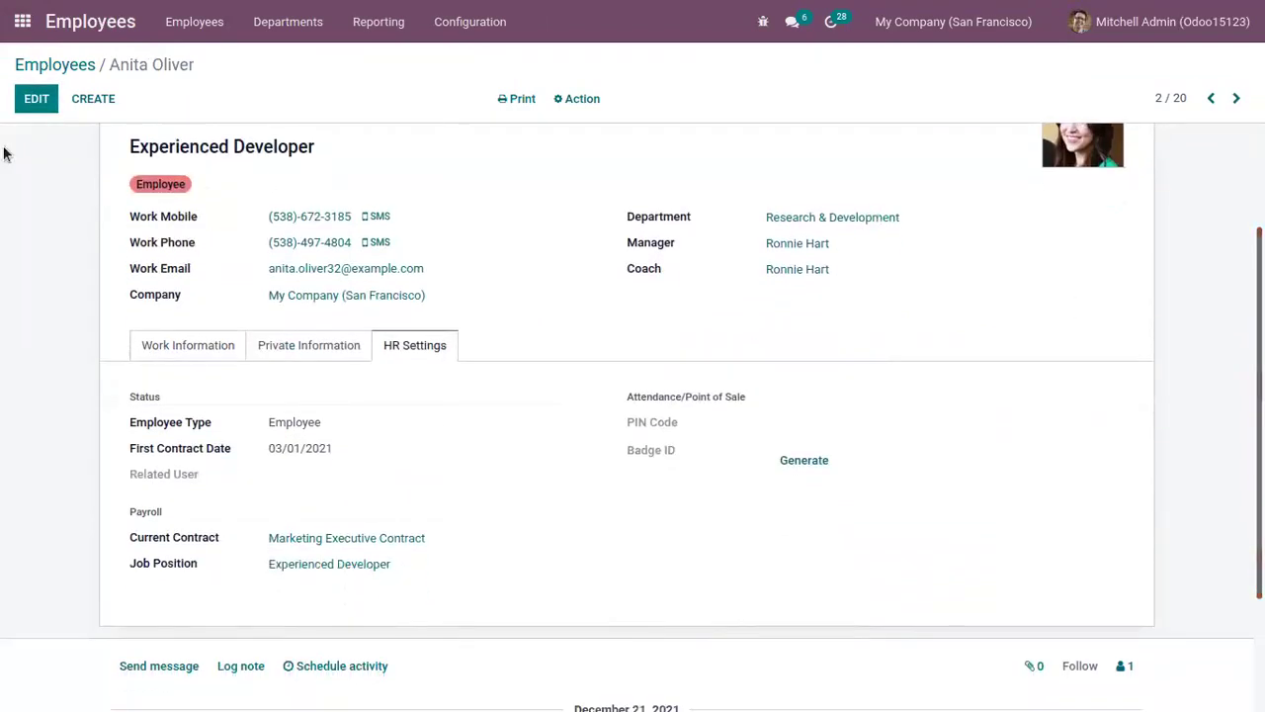
pyautogui.click(39, 99)
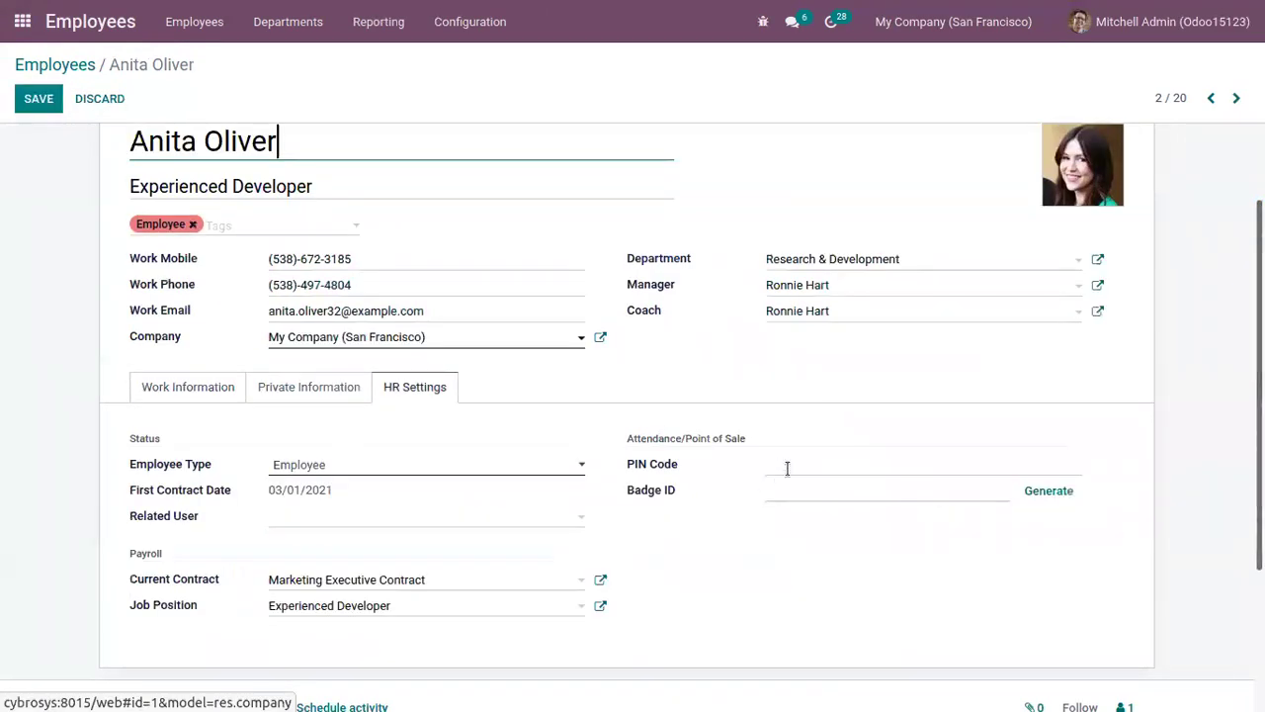
pyautogui.click(788, 460)
pyautogui.write('1111')
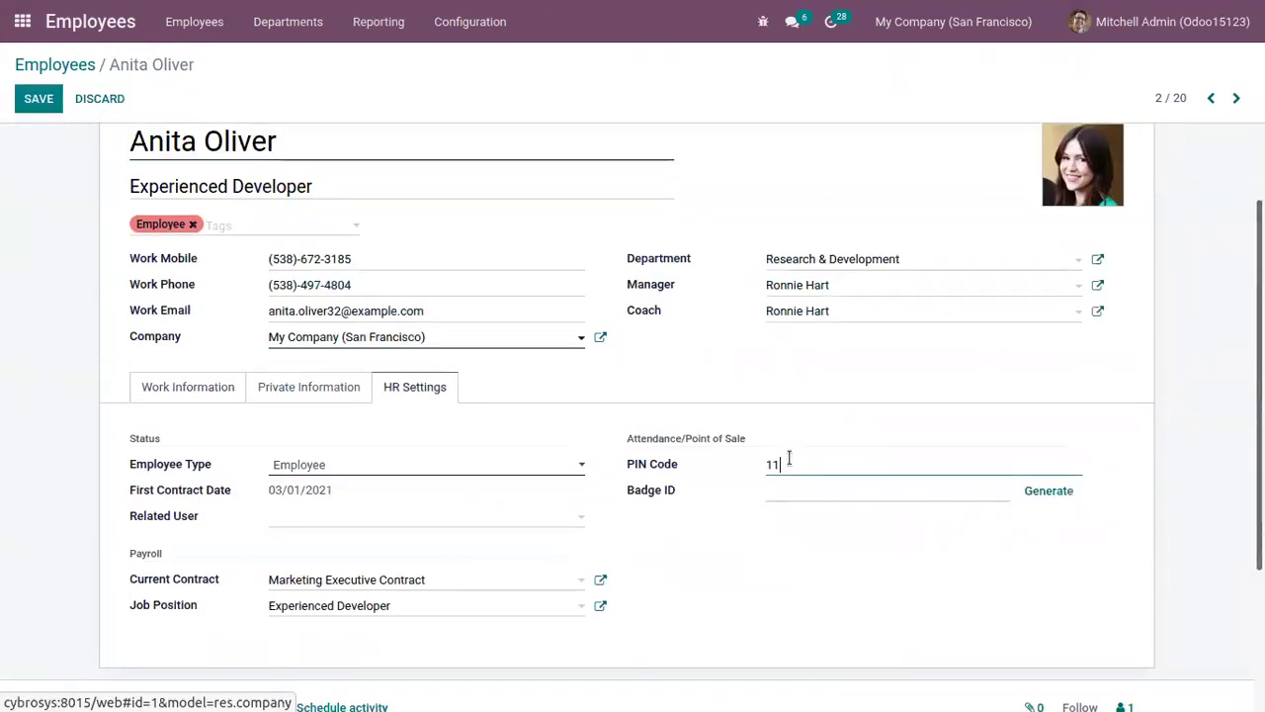
pyautogui.click(795, 491)
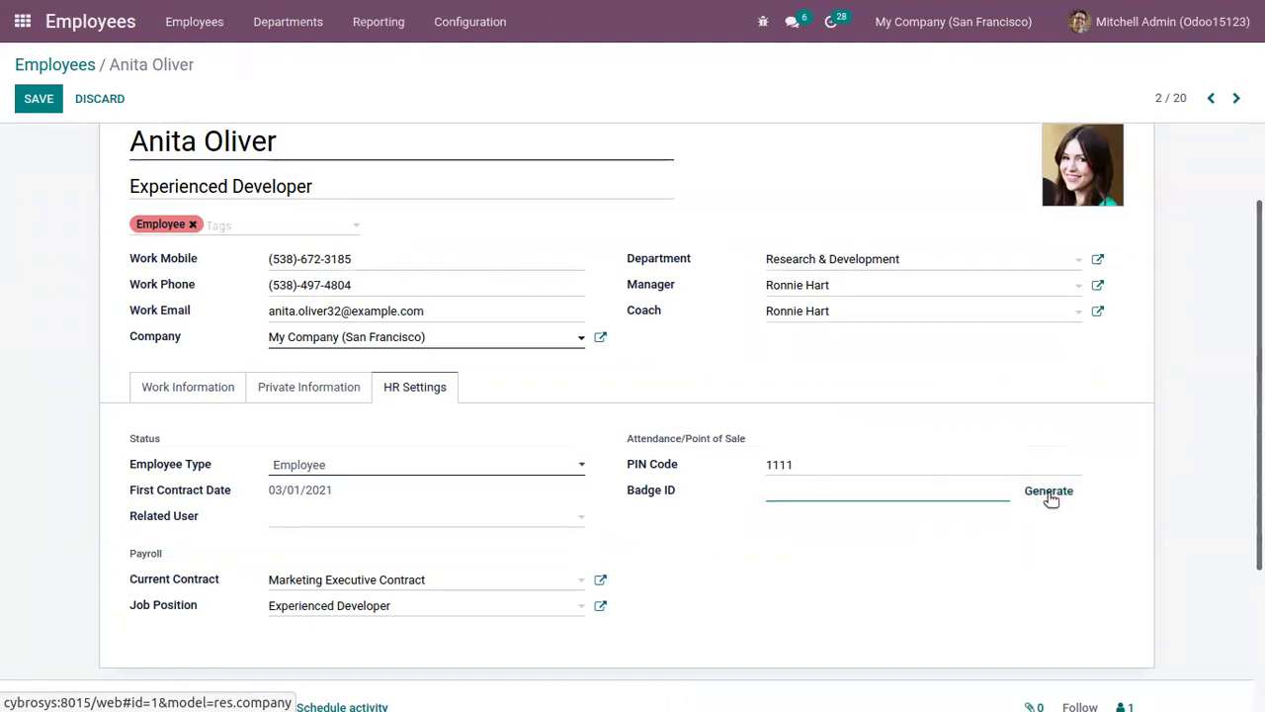
pyautogui.click(1046, 491)
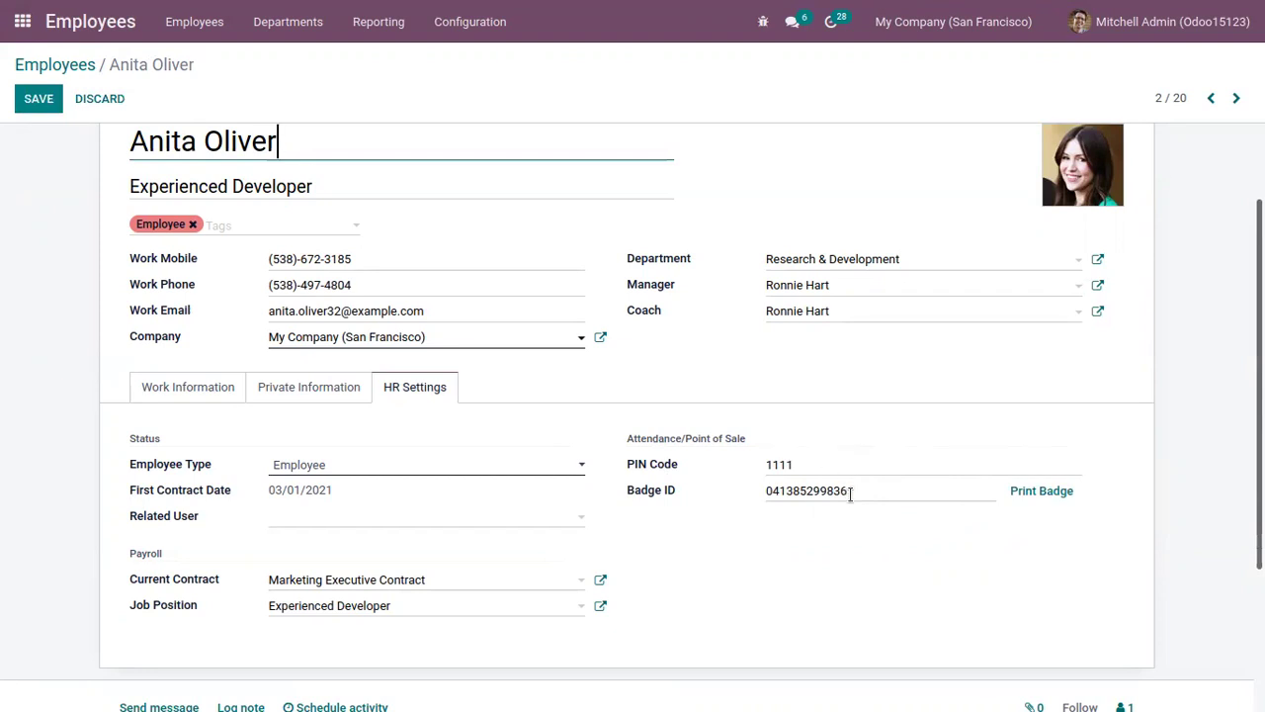
pyautogui.doubleClick(793, 464)
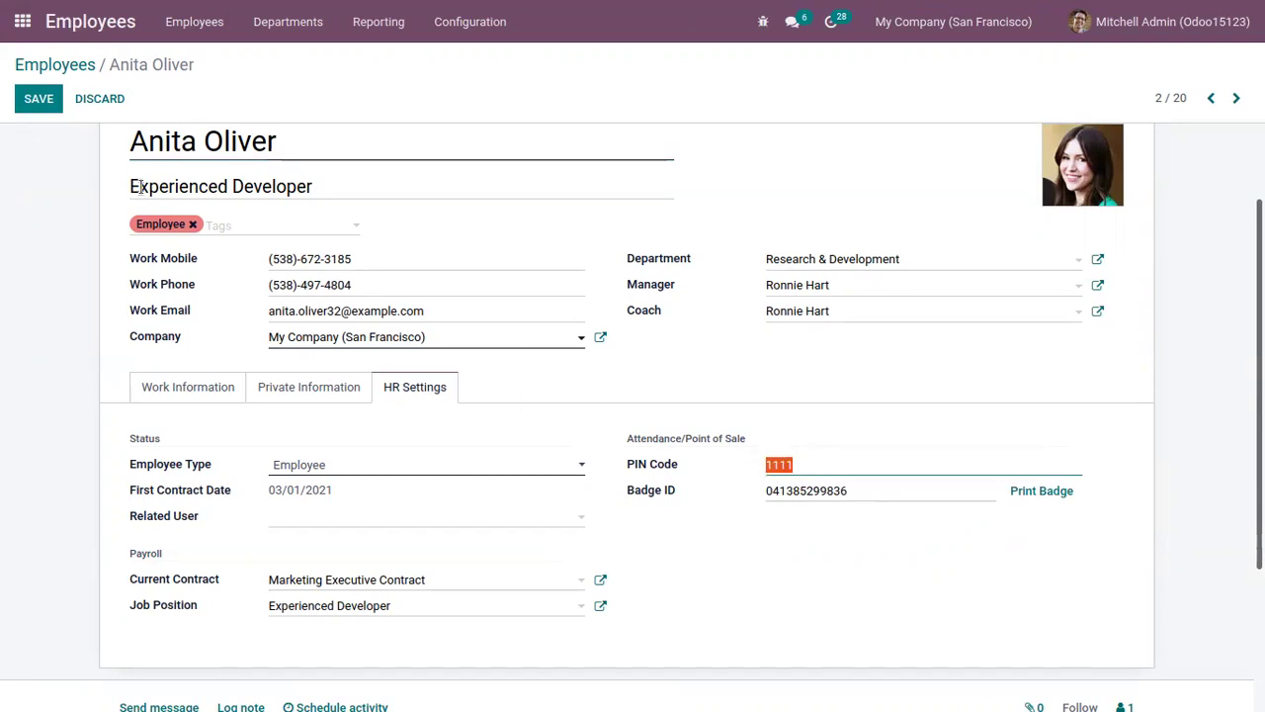
pyautogui.click(37, 99)
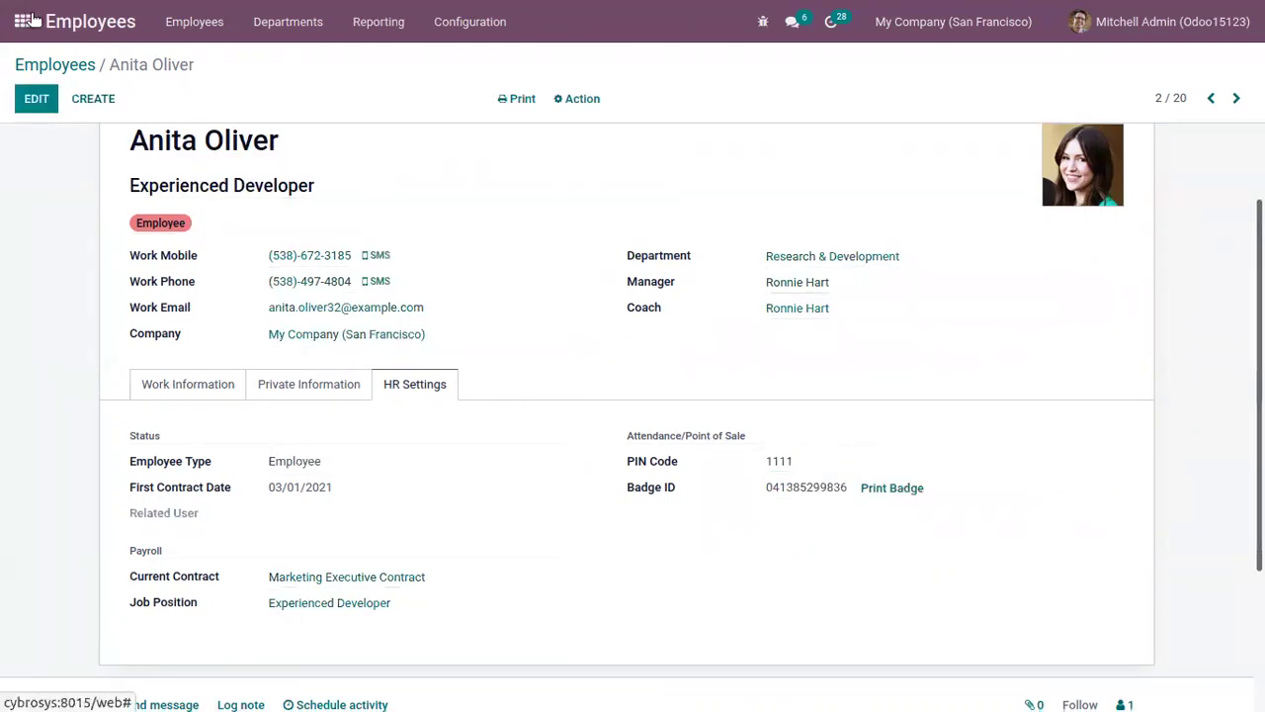
pyautogui.click(22, 20)
# Step: Open a new Shops session with 10,000 opening cash counted in ₹500 and ₹2000 notes
pyautogui.click(976, 233)
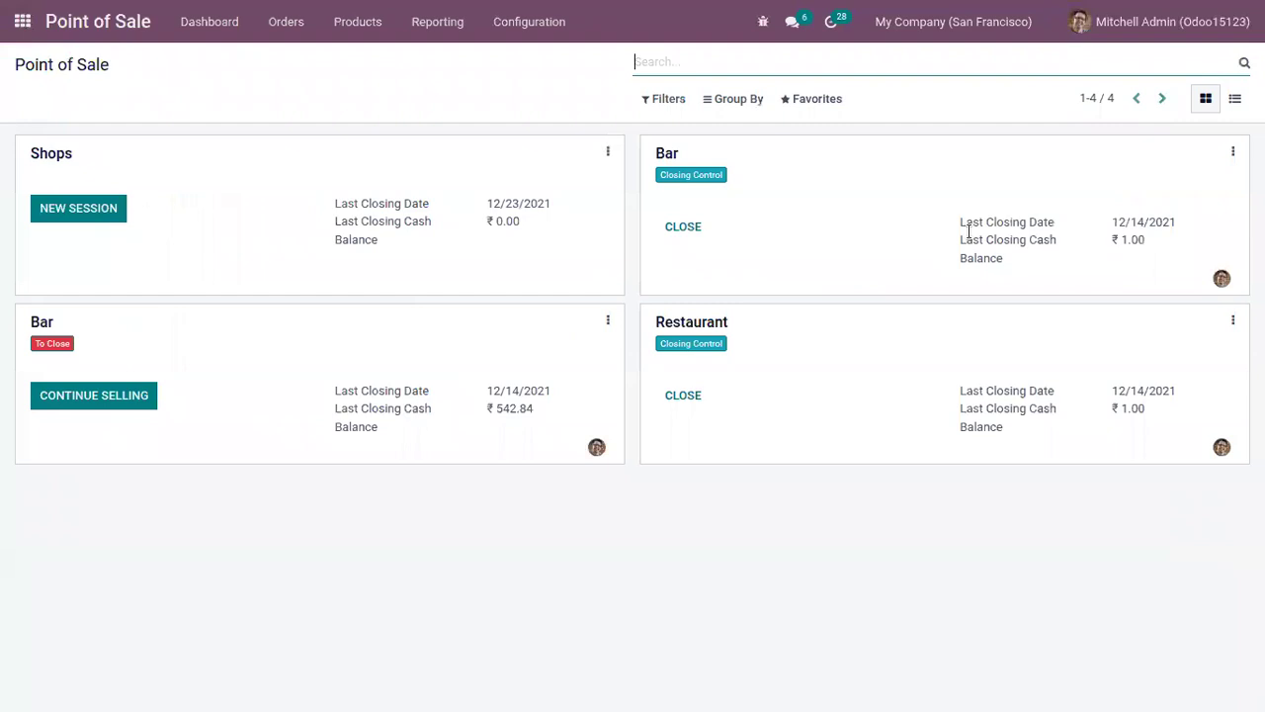
pyautogui.click(103, 209)
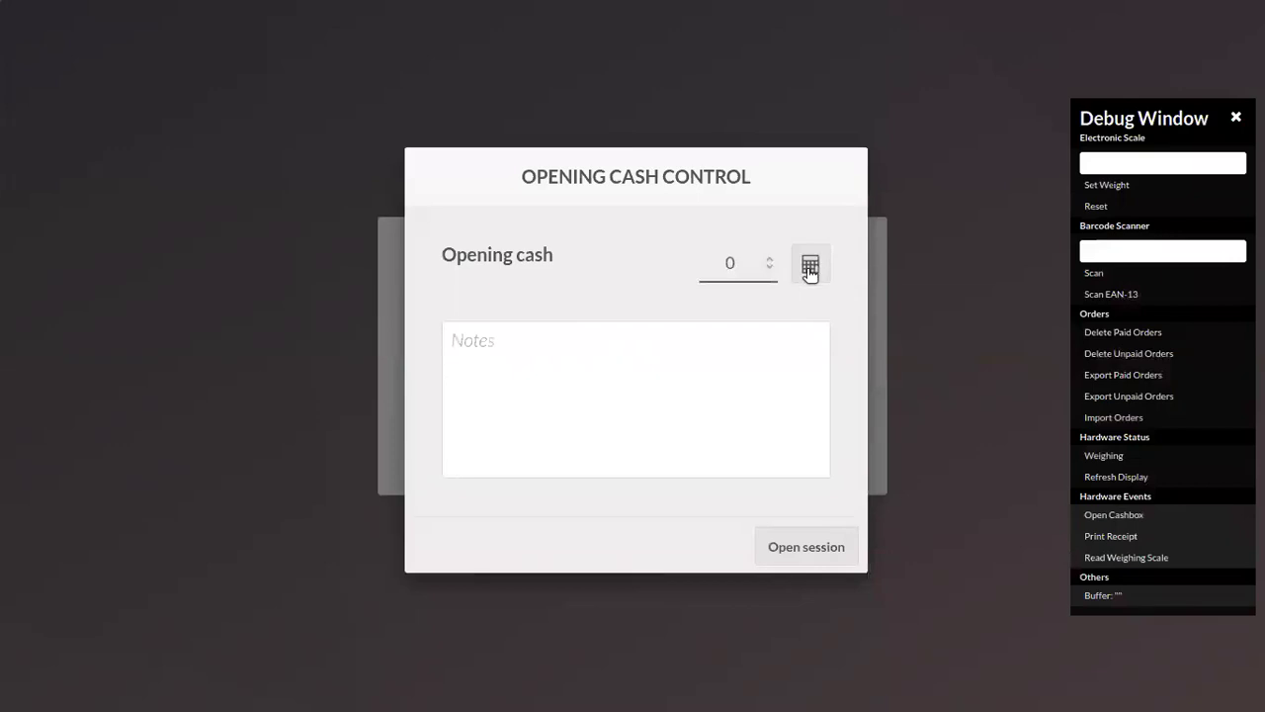
pyautogui.click(811, 267)
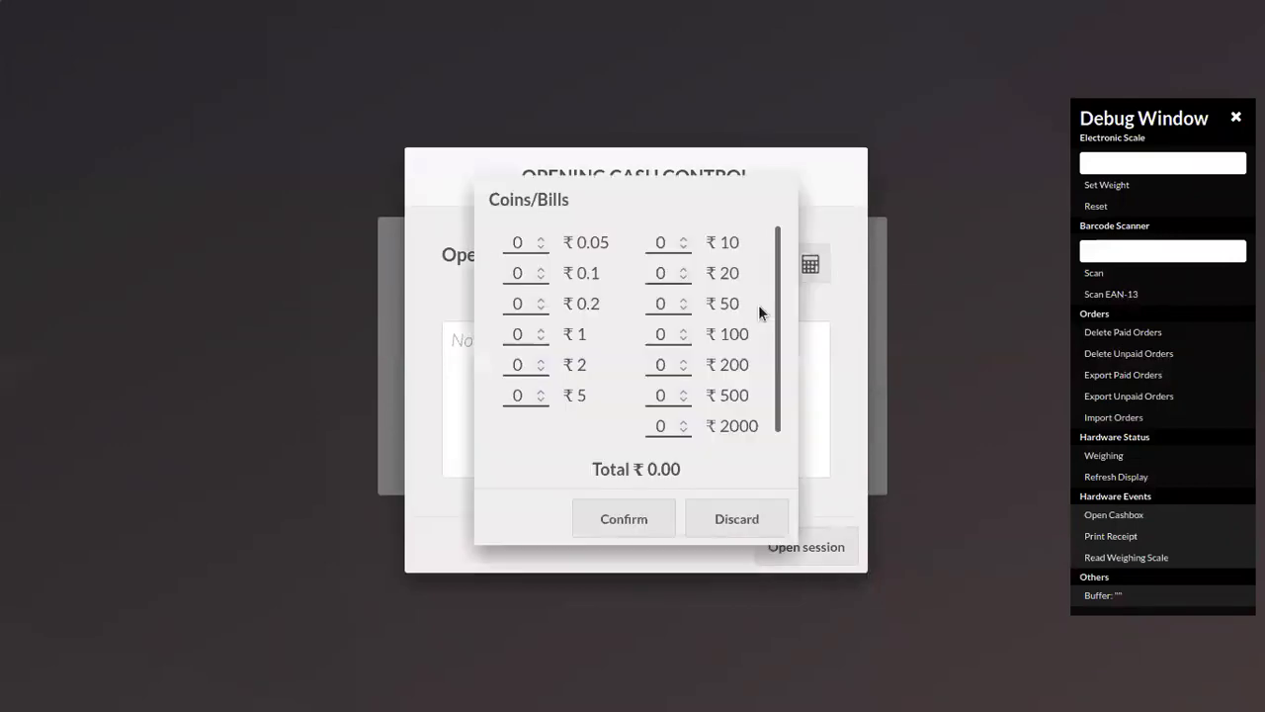
pyautogui.click(687, 393)
pyautogui.click(687, 393)
pyautogui.click(687, 393)
pyautogui.click(687, 392)
pyautogui.click(687, 422)
pyautogui.click(687, 422)
pyautogui.click(687, 422)
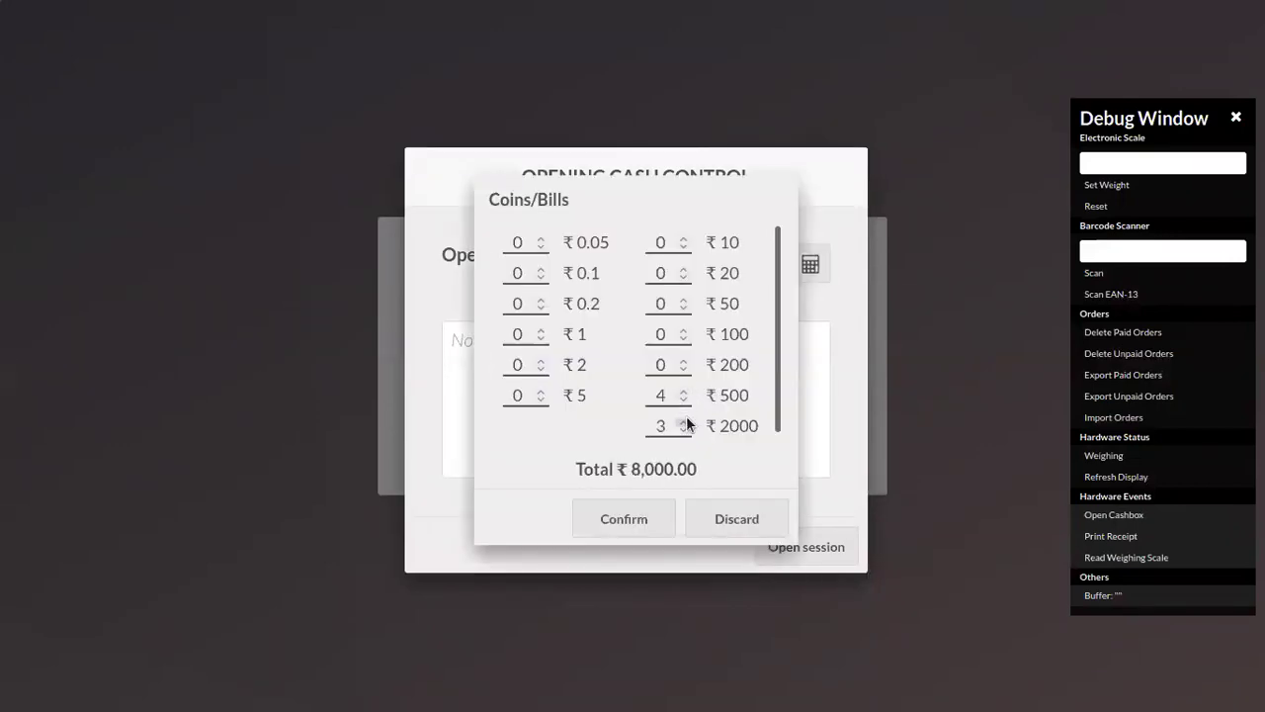
pyautogui.click(684, 422)
pyautogui.click(660, 523)
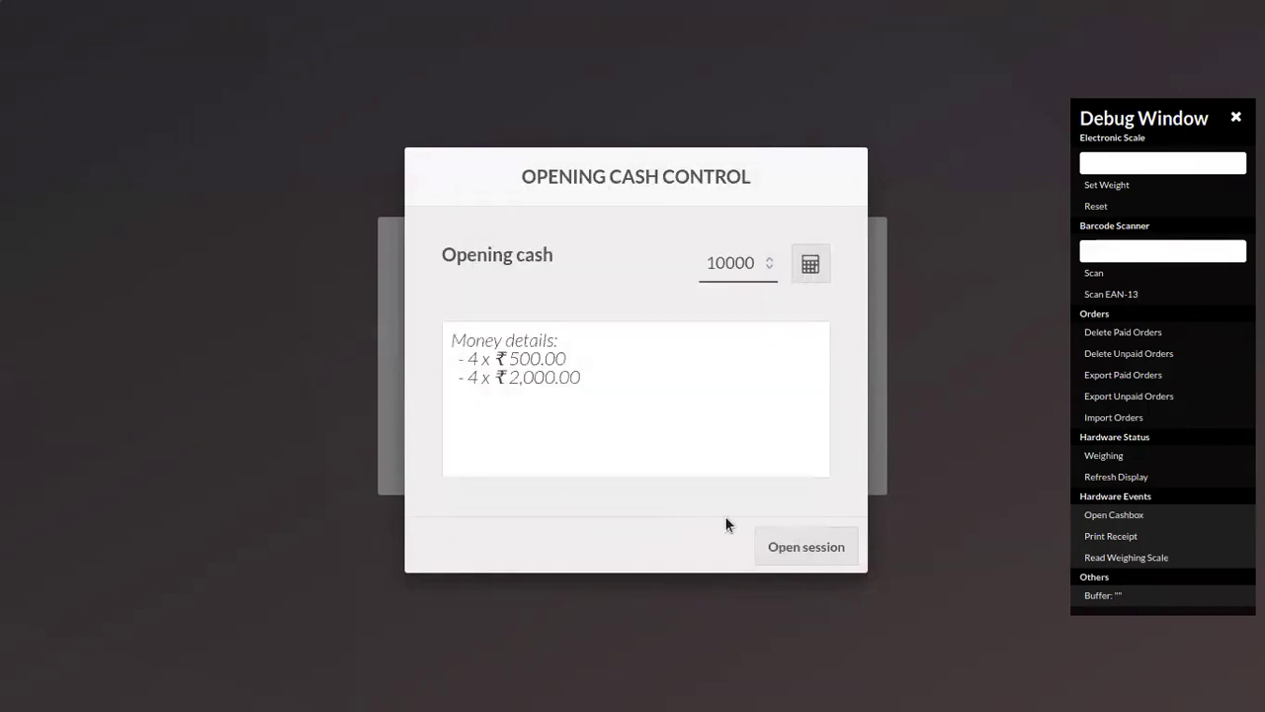
pyautogui.click(792, 534)
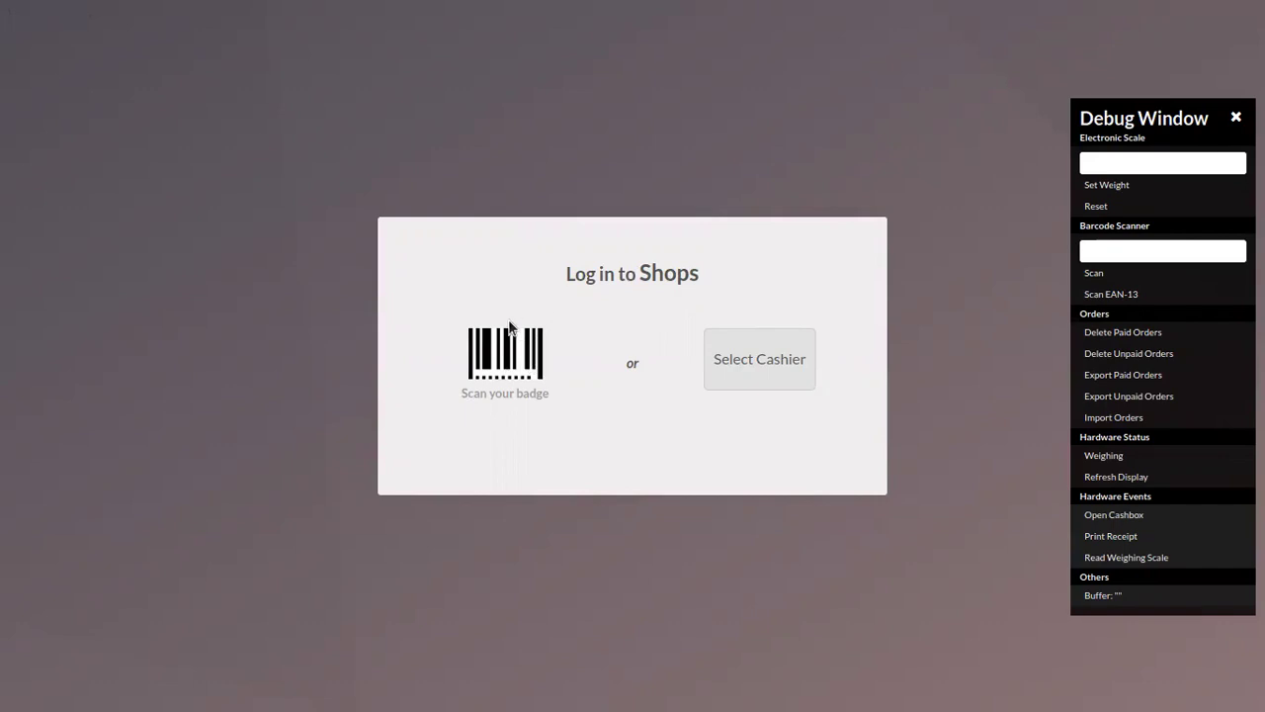
# Step: Pick the employee cashier instead of the administrator and log in with her PIN
pyautogui.click(760, 371)
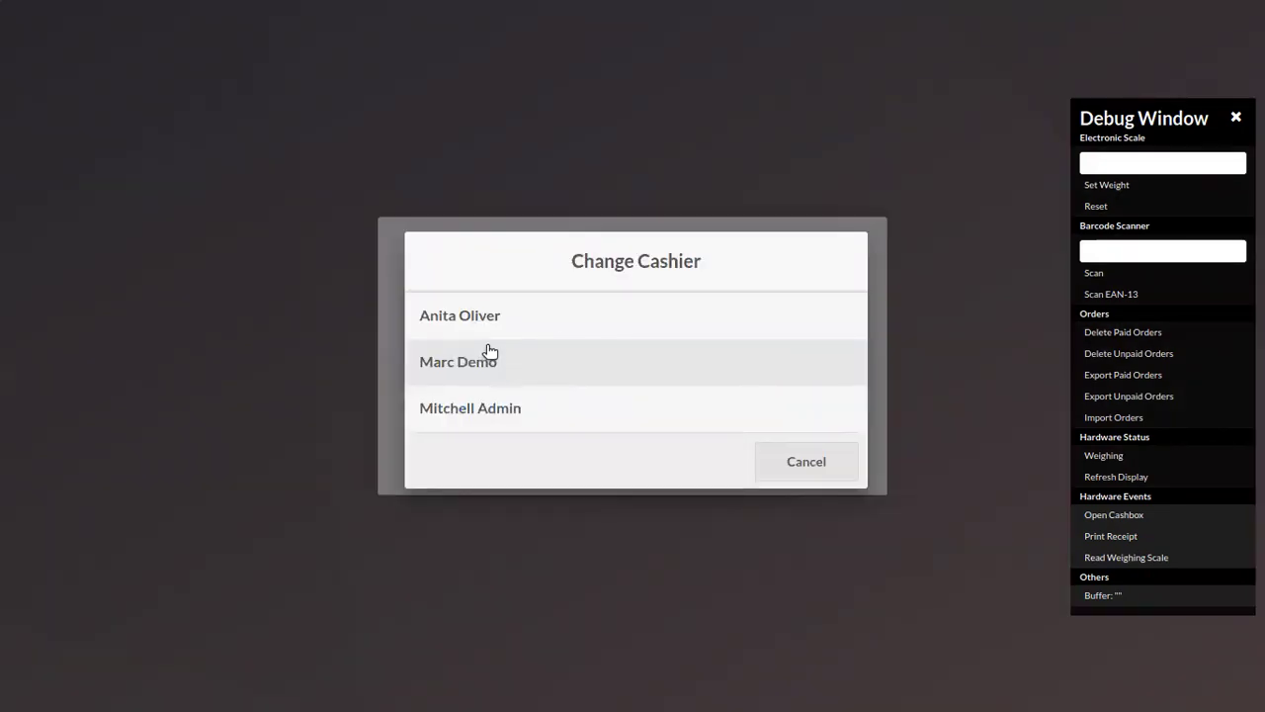
pyautogui.click(534, 414)
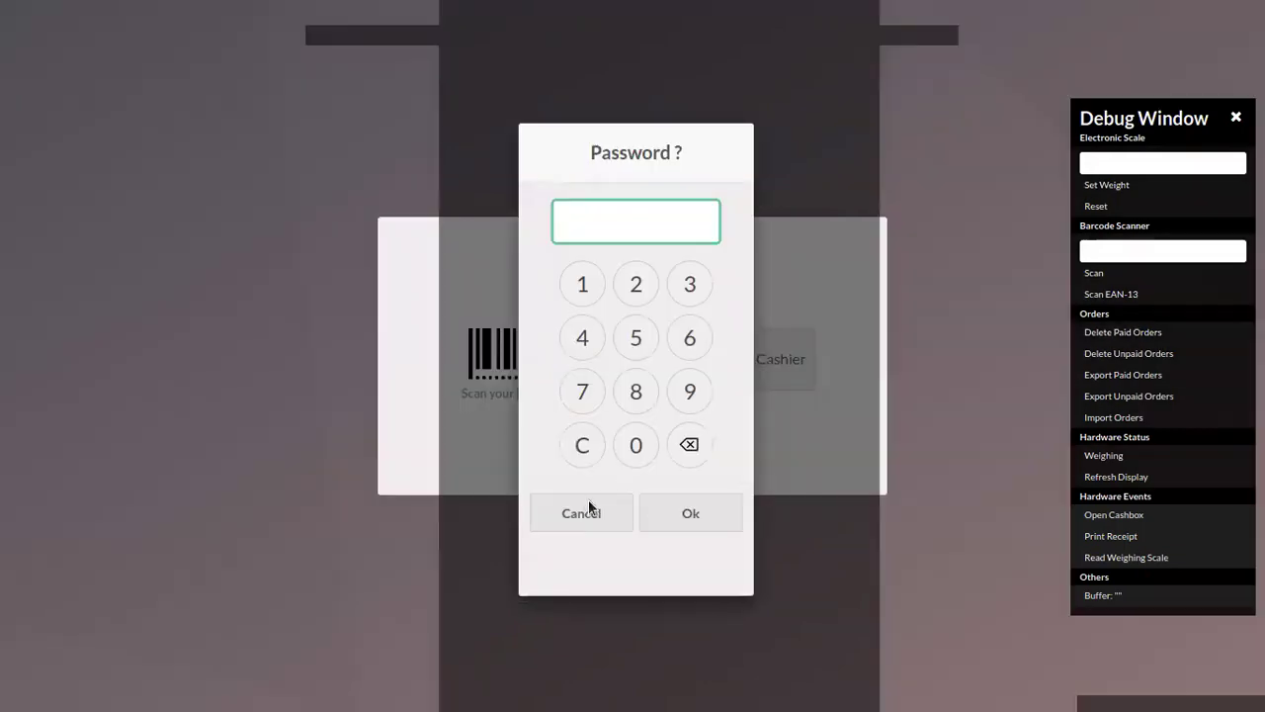
pyautogui.click(589, 507)
pyautogui.click(758, 367)
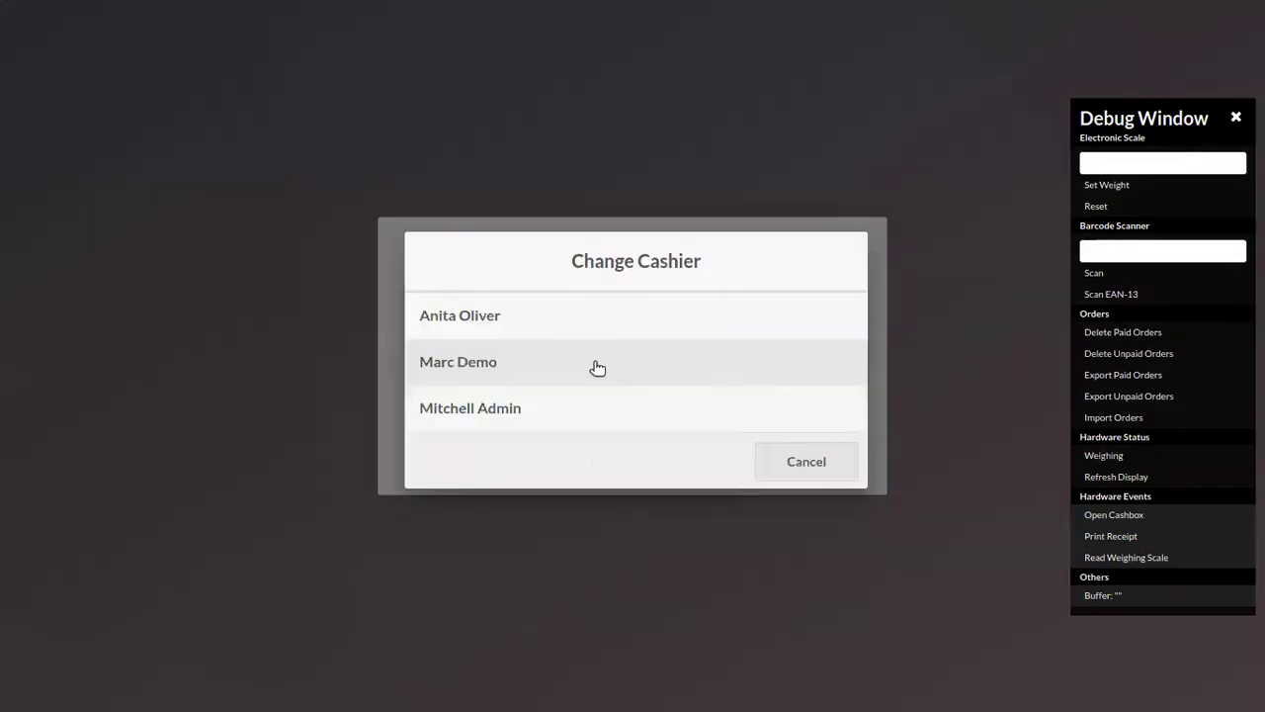
pyautogui.click(534, 326)
pyautogui.click(587, 285)
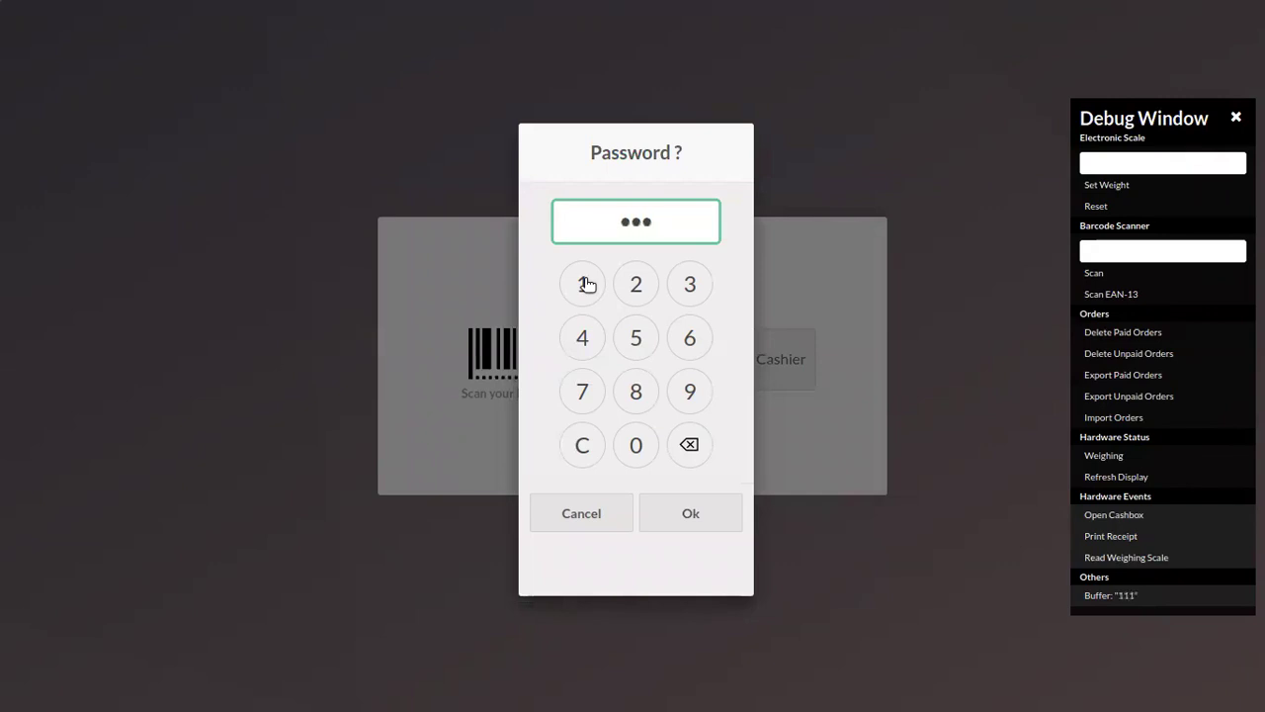
pyautogui.click(585, 285)
pyautogui.click(693, 512)
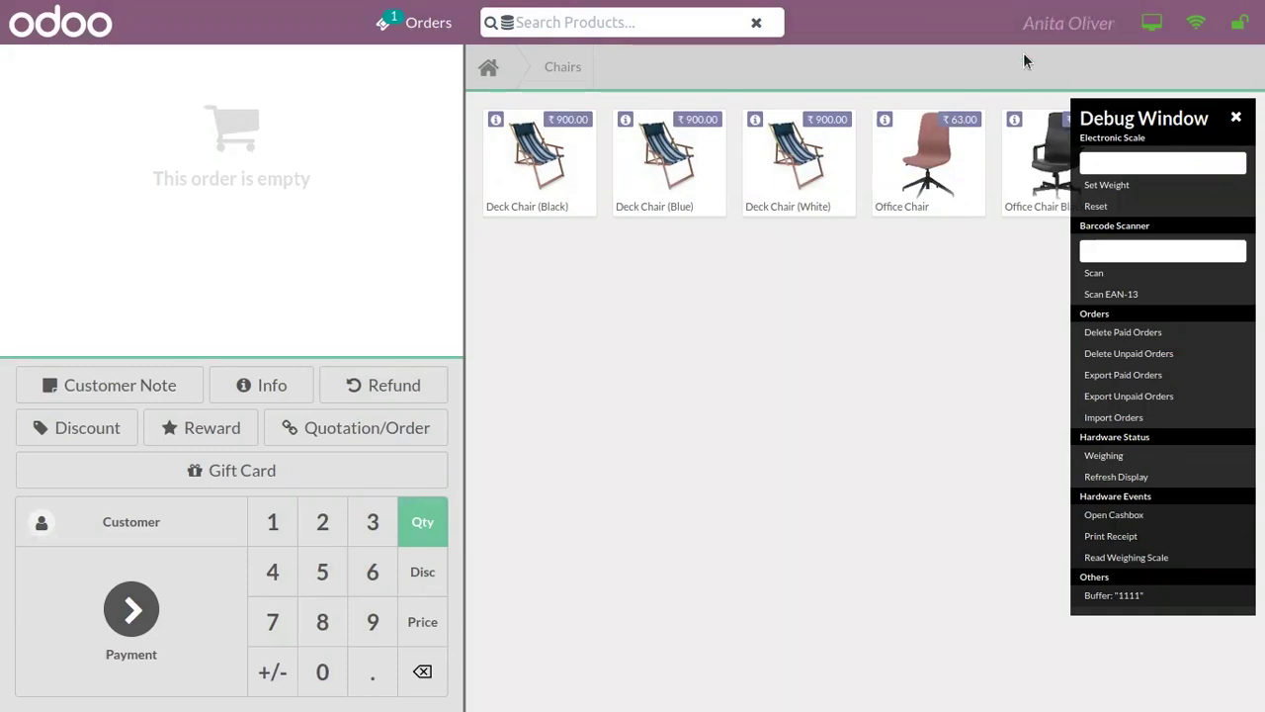
# Step: Switch the cashier to the administrator with its PIN and close the debug window
pyautogui.click(1065, 16)
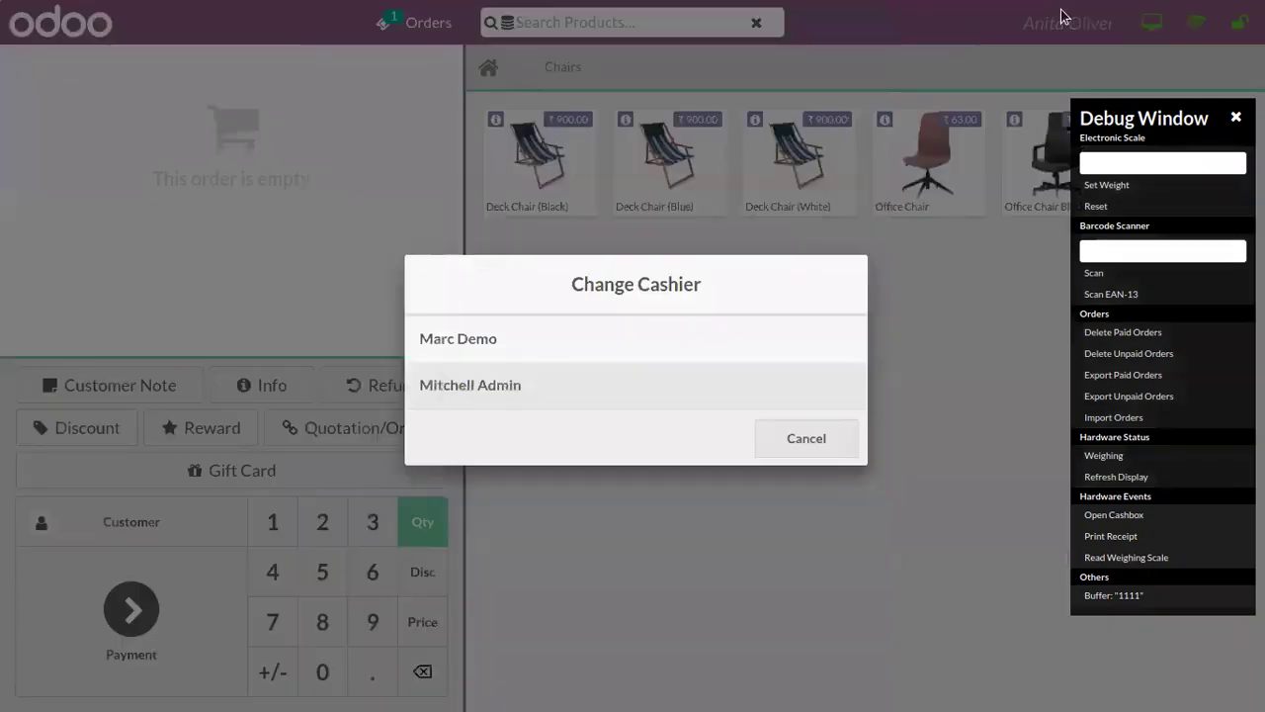
pyautogui.click(569, 388)
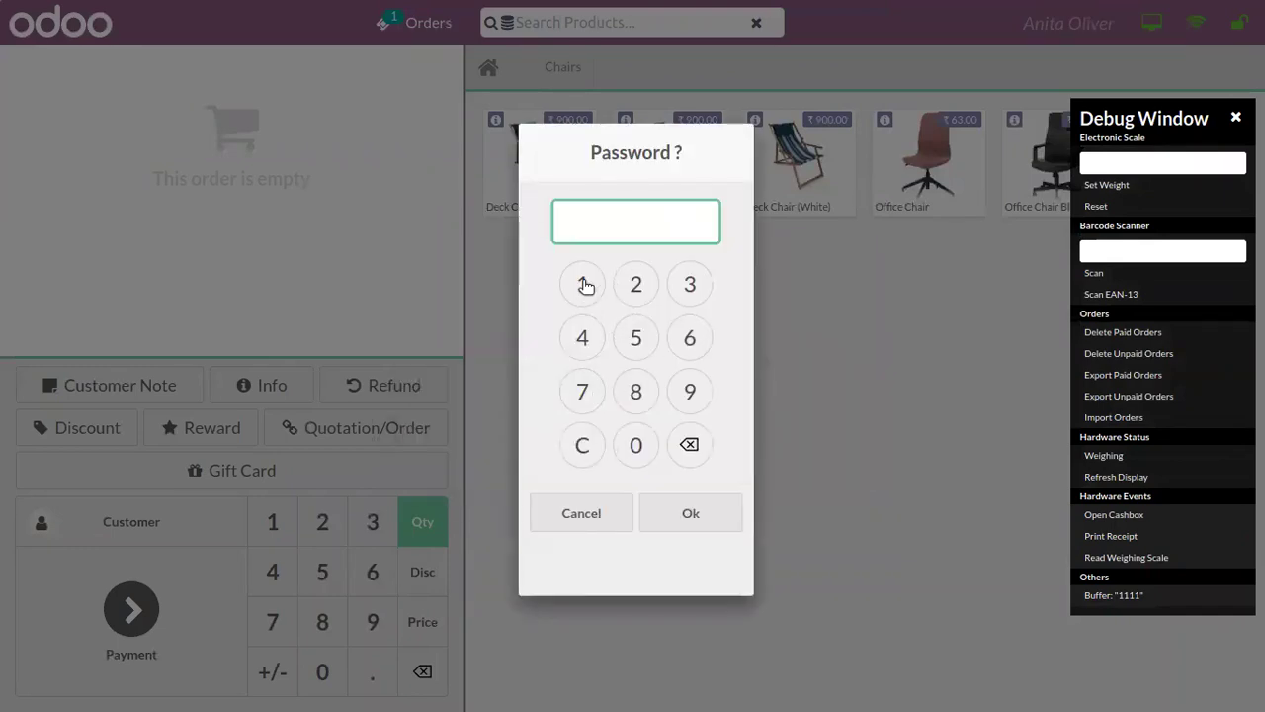
pyautogui.click(637, 447)
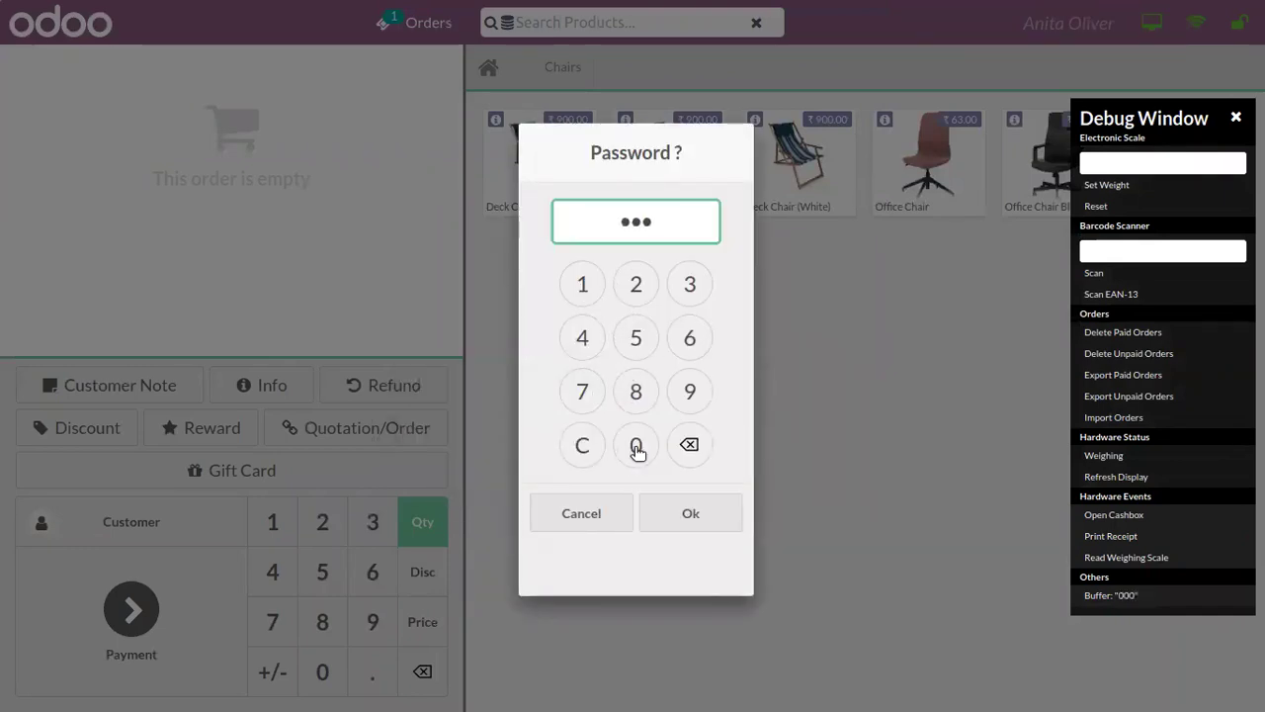
pyautogui.click(637, 447)
pyautogui.click(709, 522)
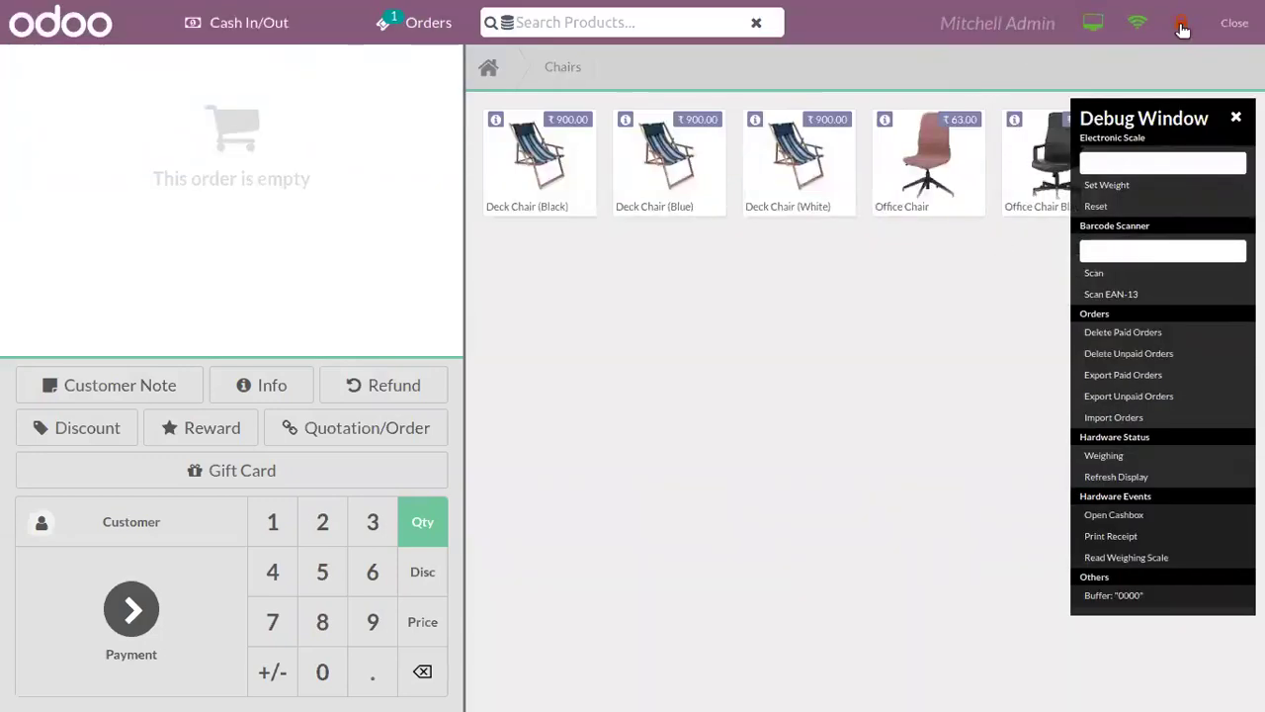
pyautogui.click(1237, 118)
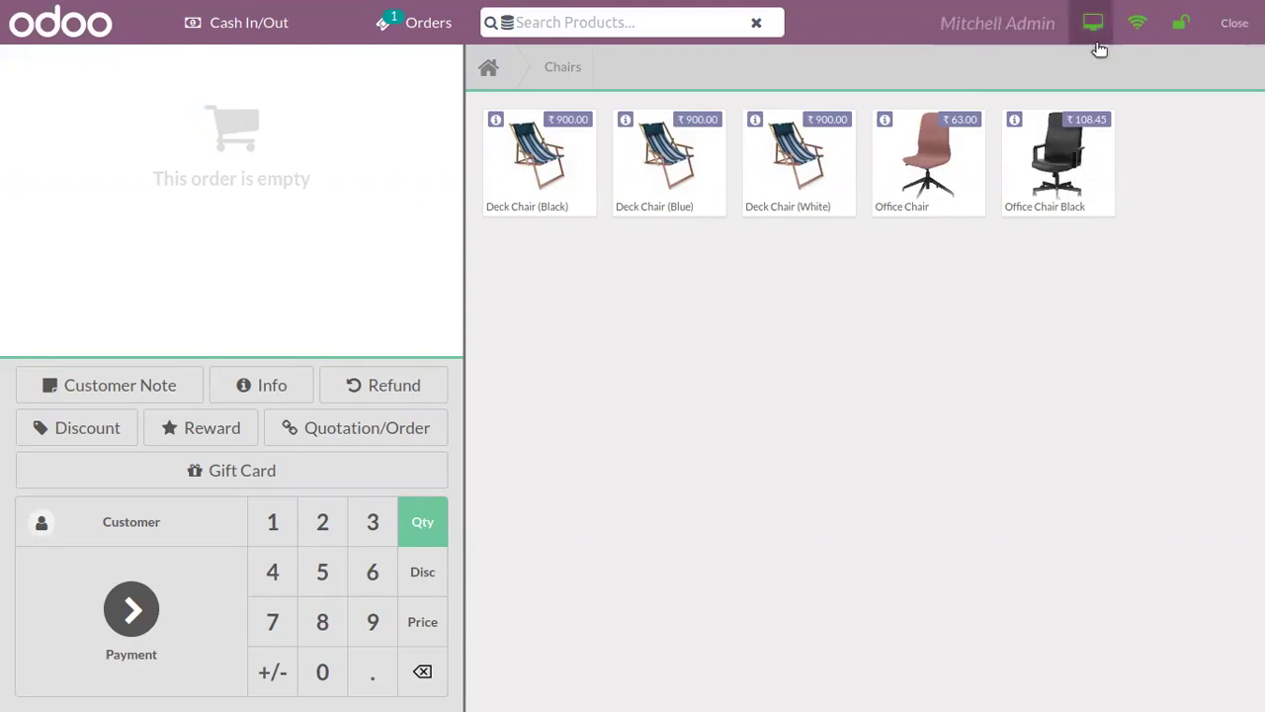
# Step: Switch the cashier to the employee cashier using her PIN
pyautogui.click(1033, 30)
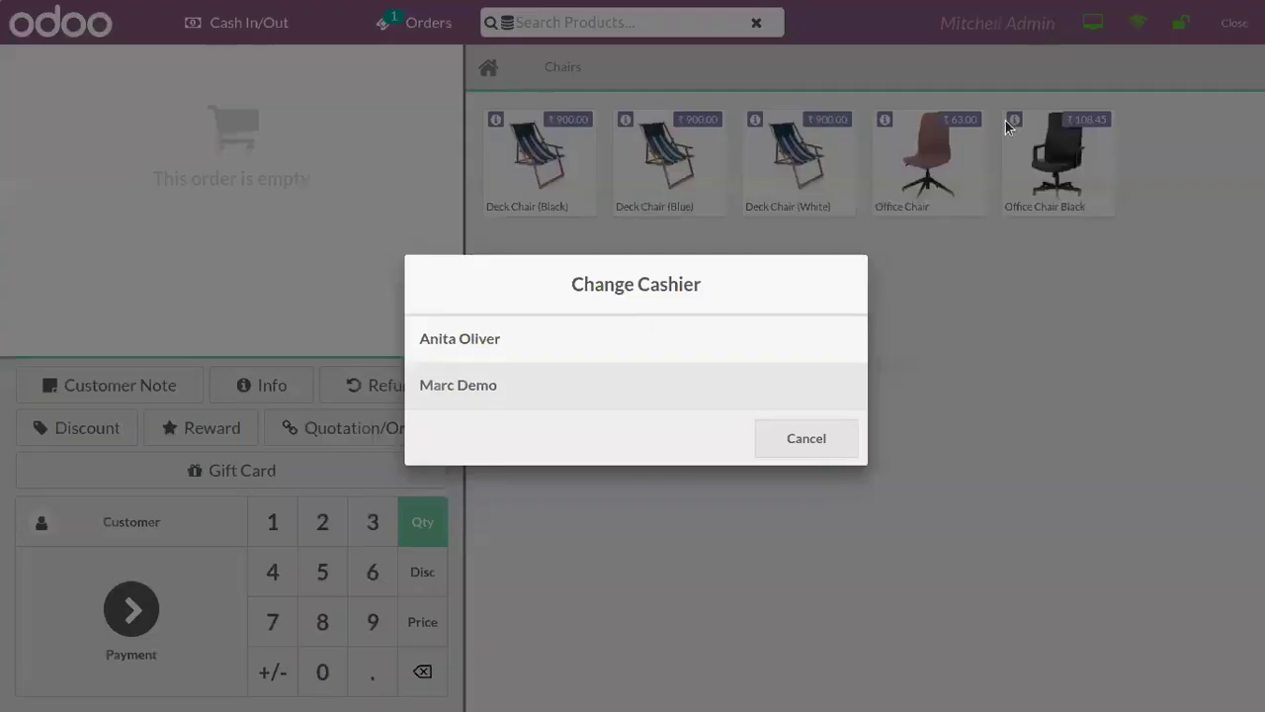
pyautogui.click(644, 342)
pyautogui.doubleClick(585, 286)
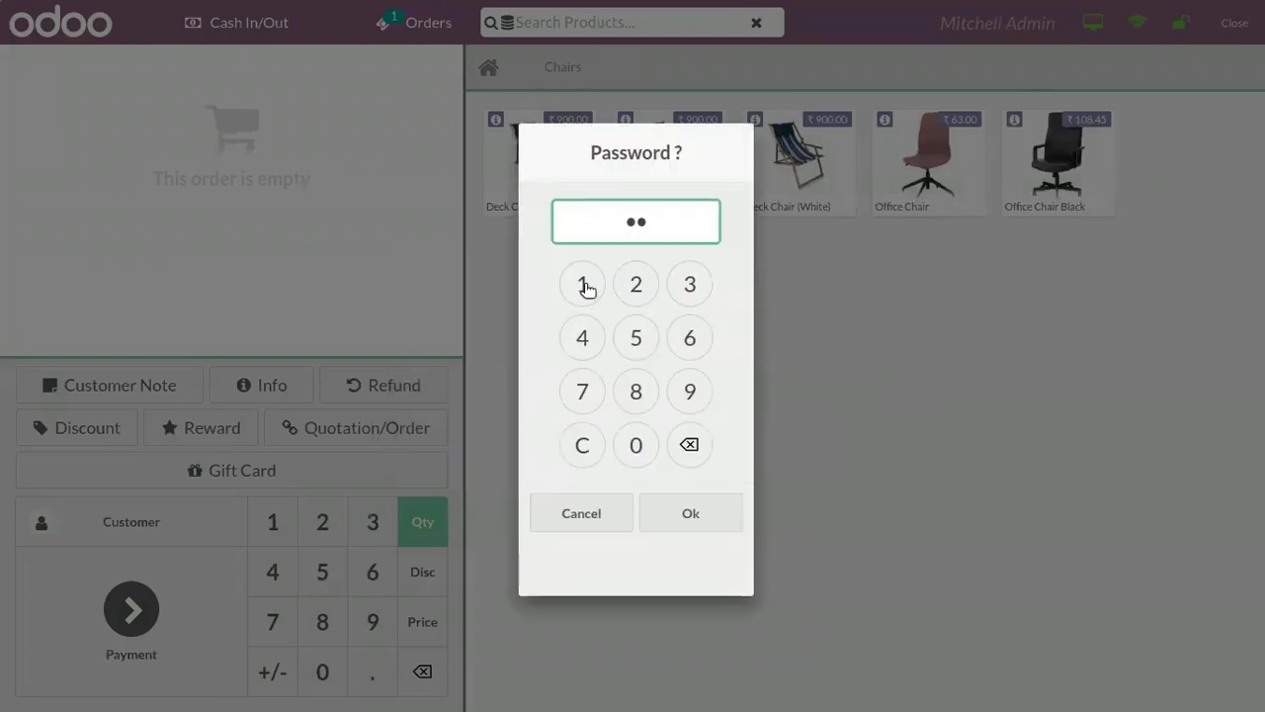
pyautogui.click(585, 286)
pyautogui.click(673, 512)
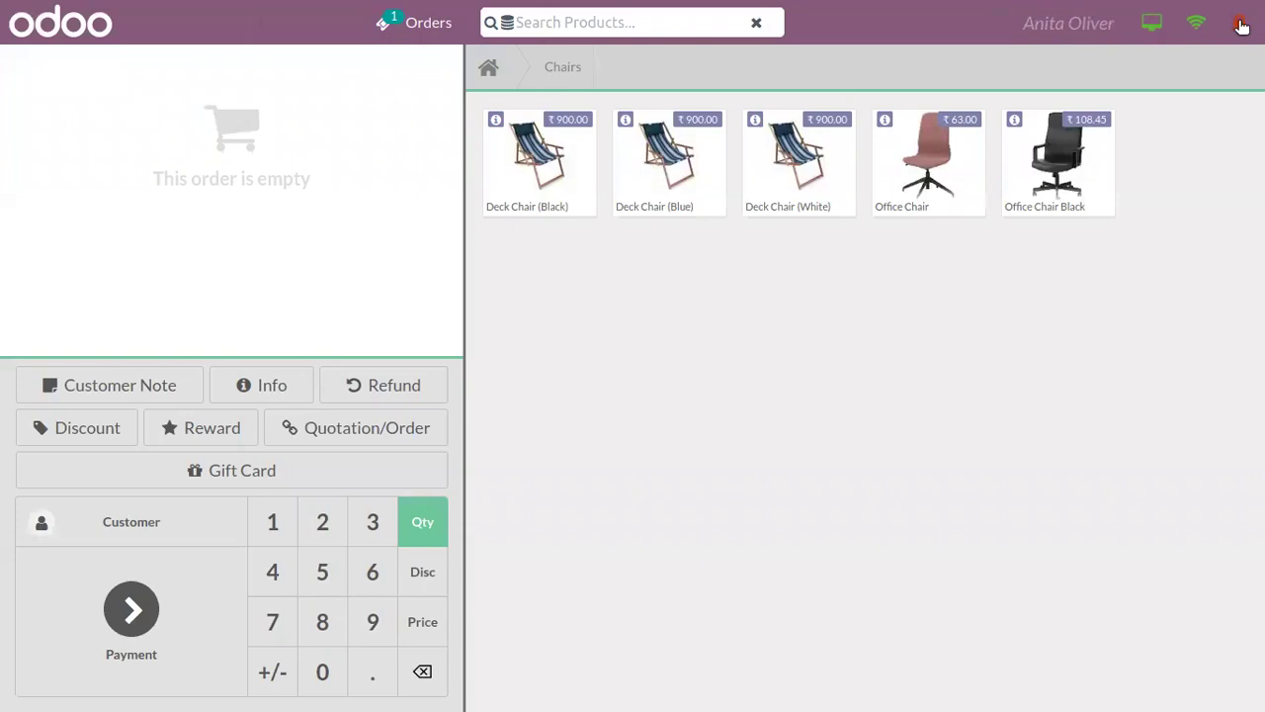
# Step: Switch back to the administrator cashier by PIN and start closing the session
pyautogui.click(1105, 28)
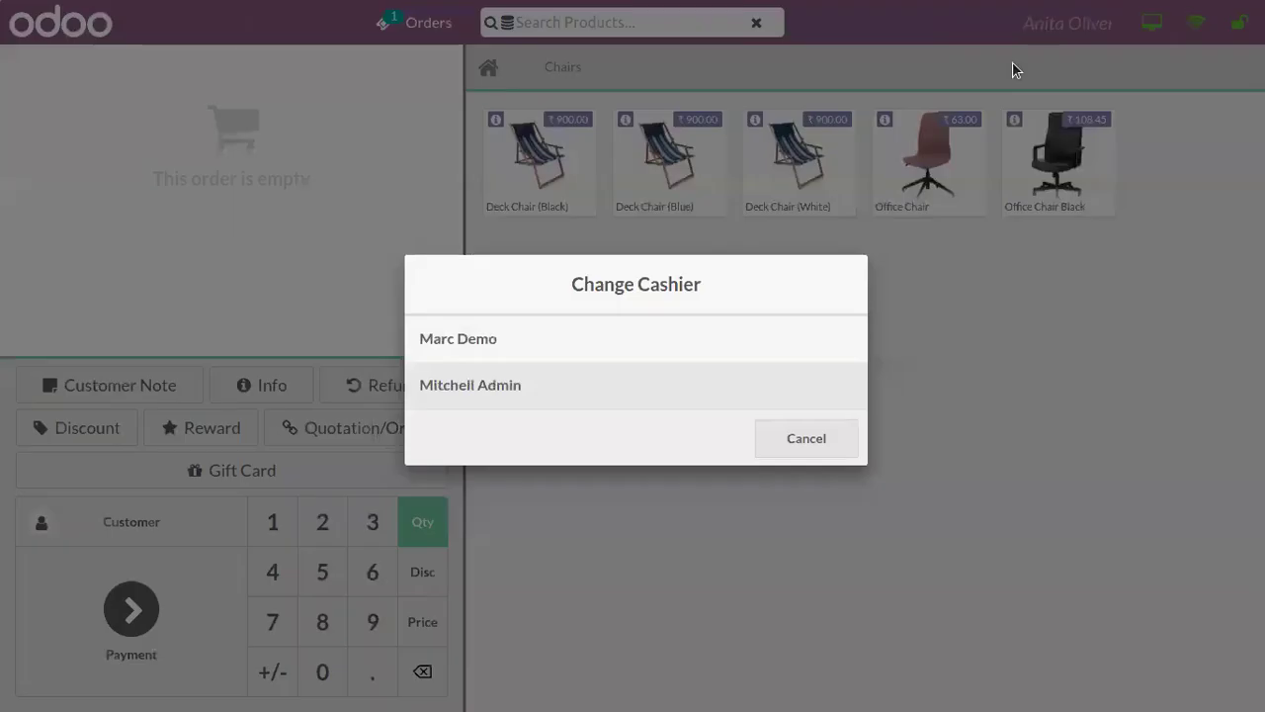
pyautogui.click(601, 400)
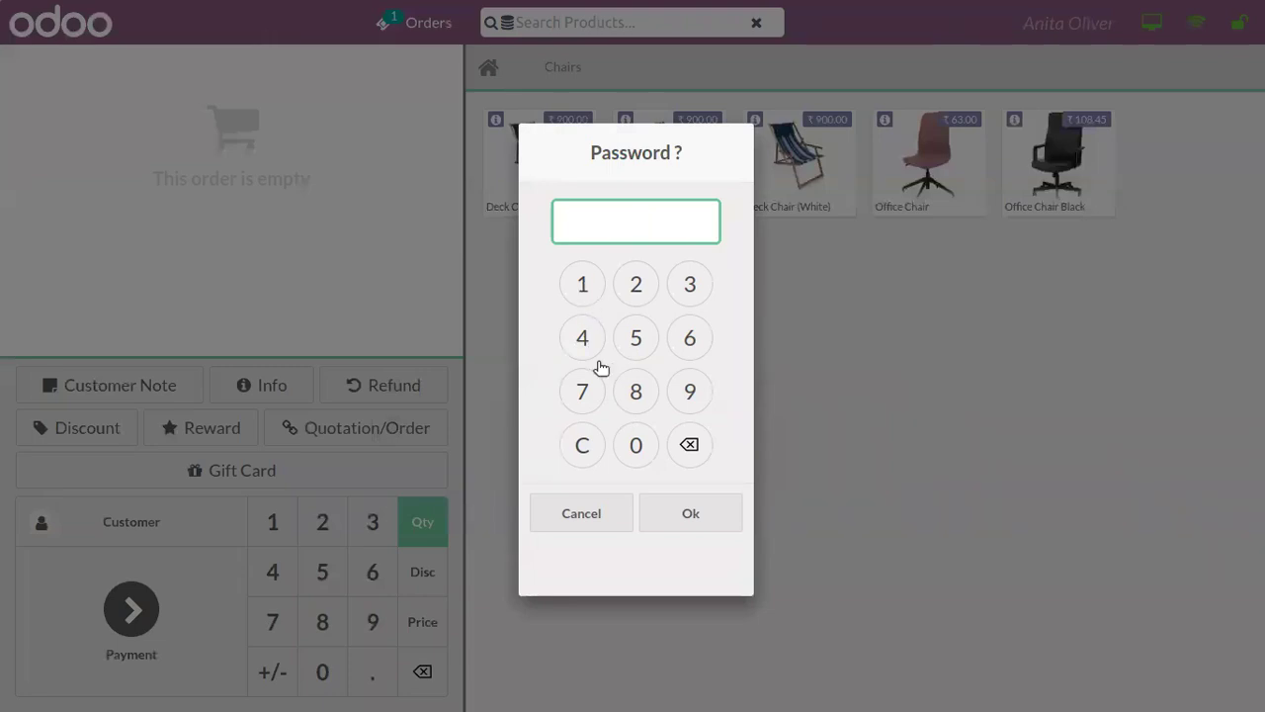
pyautogui.click(638, 443)
pyautogui.click(638, 443)
pyautogui.click(638, 443)
pyautogui.click(638, 443)
pyautogui.click(676, 508)
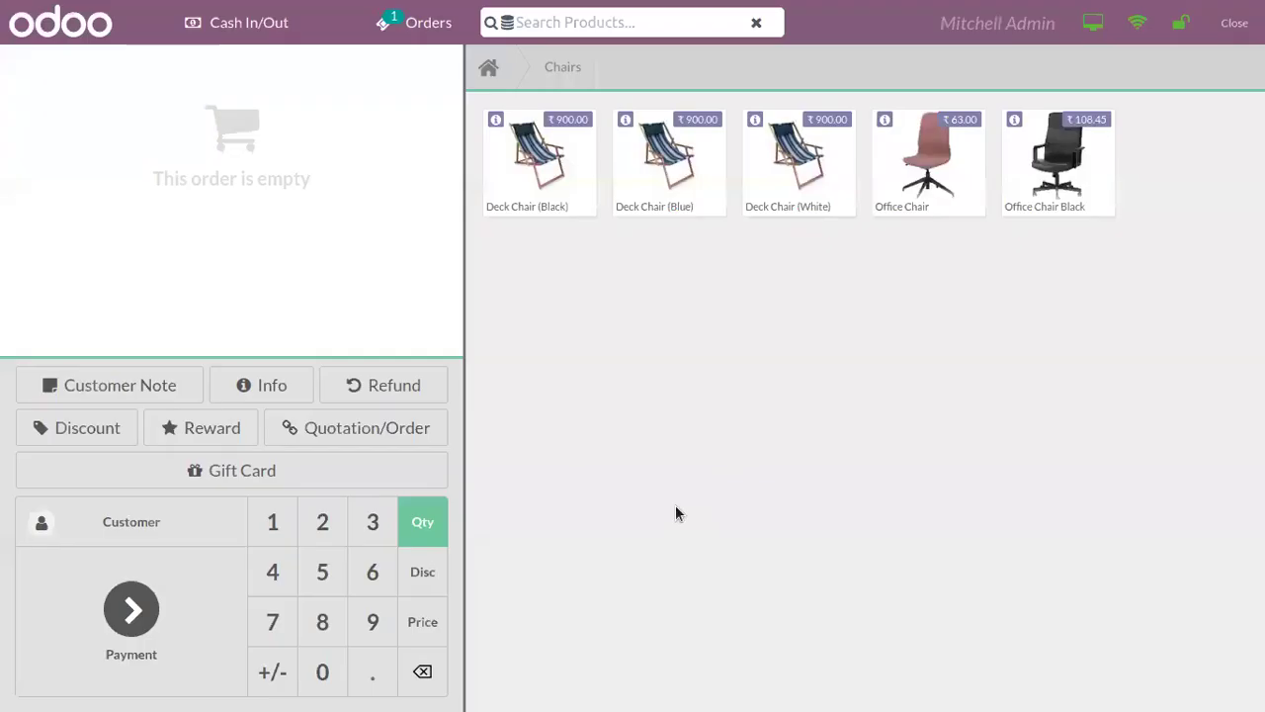
pyautogui.click(1234, 35)
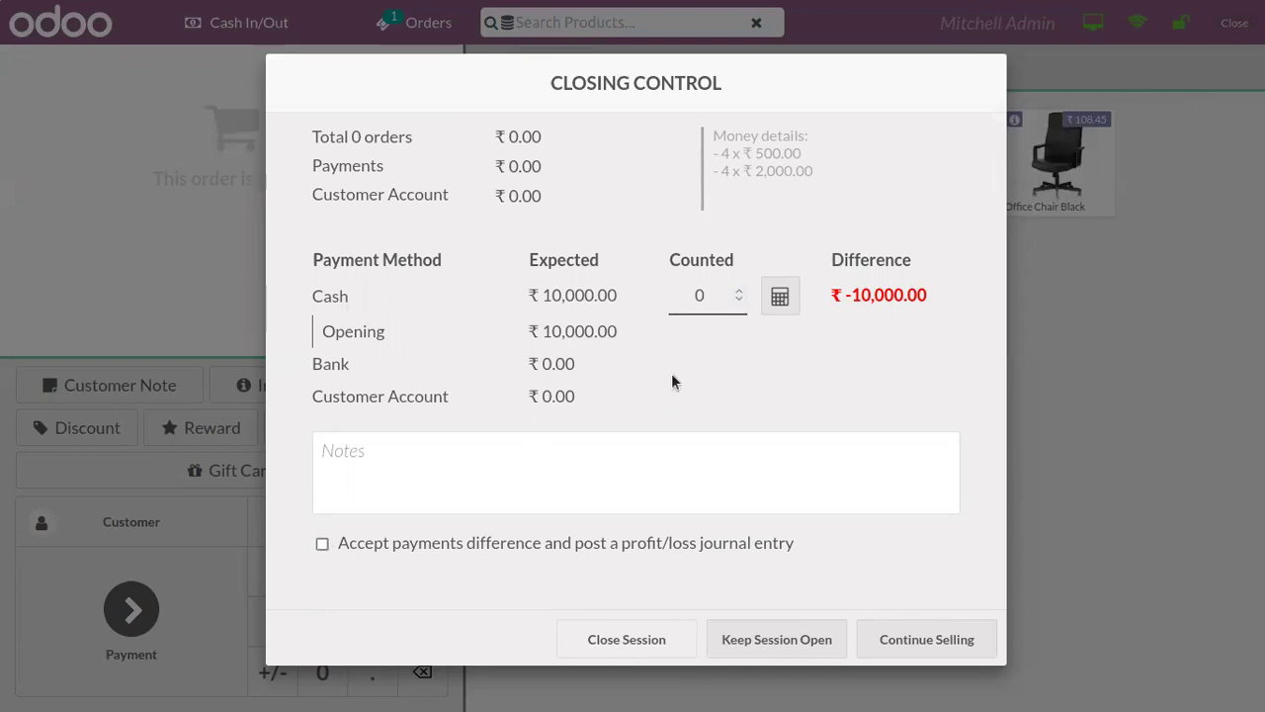
# Step: Enter 10000 as the counted cash in Closing Control
pyautogui.click(718, 303)
pyautogui.write('10000')
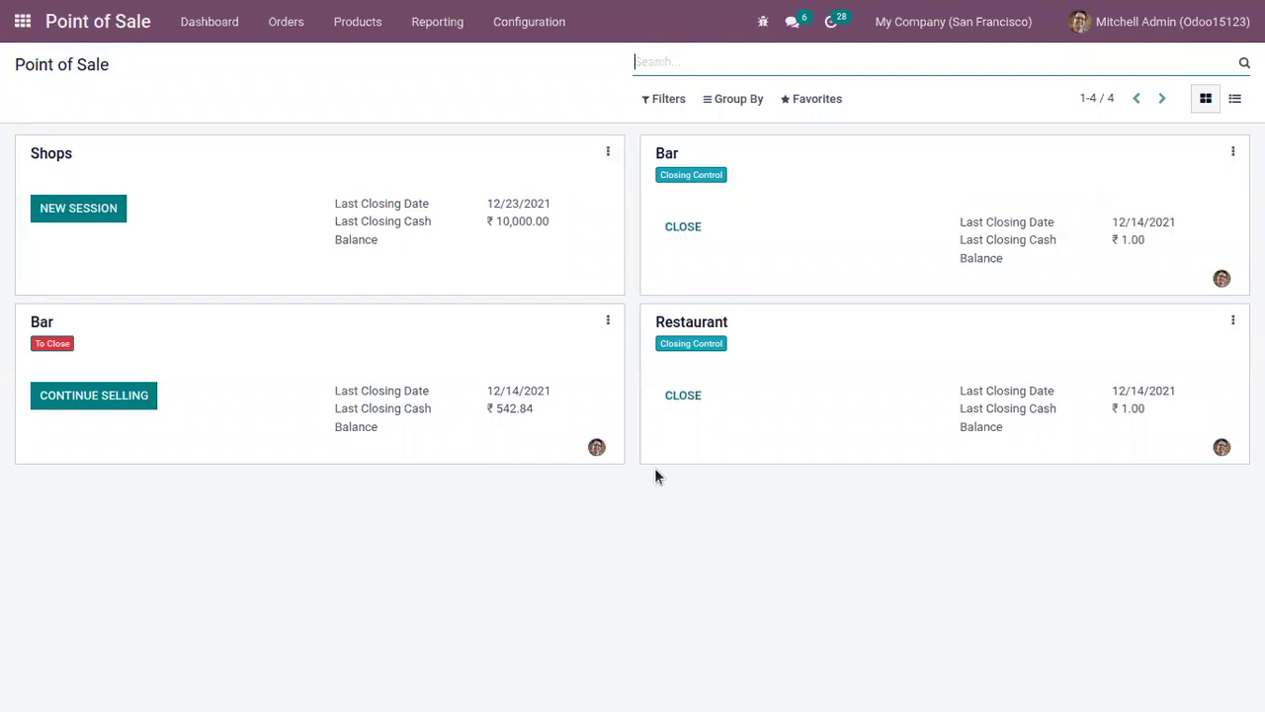
# Step: Enable Price Control under Pricing in the Shops settings and save
pyautogui.click(608, 152)
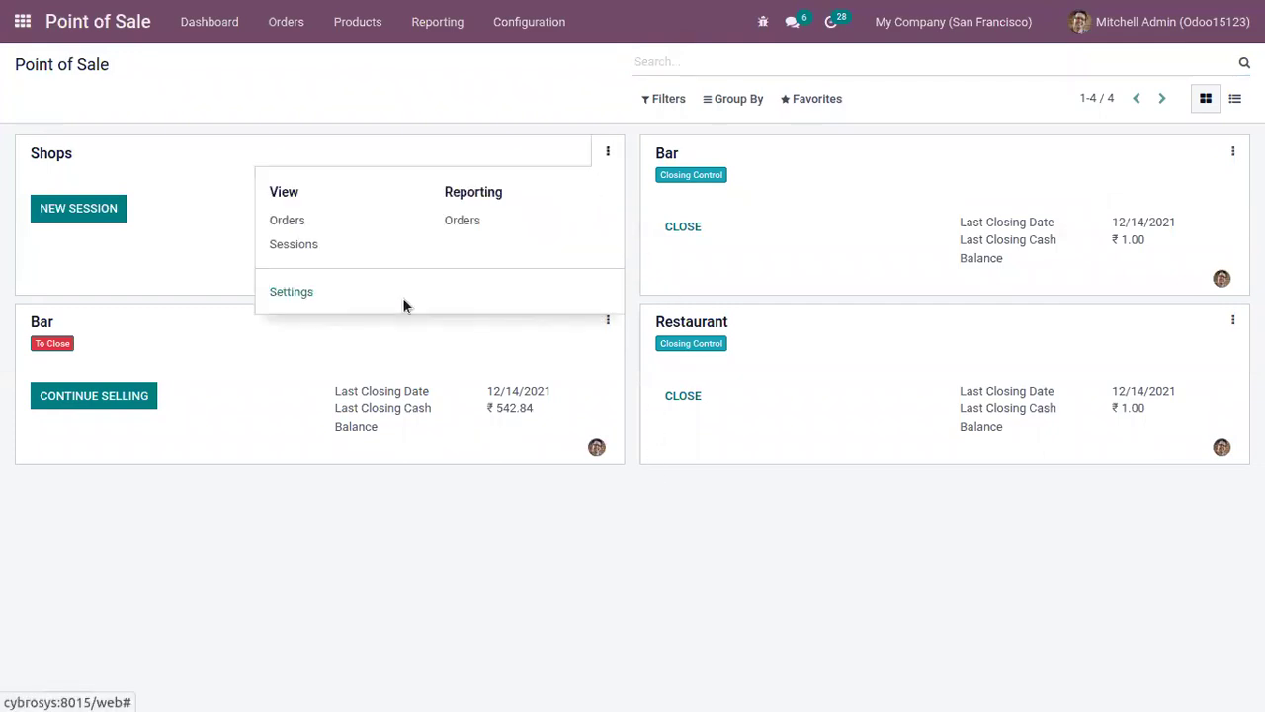
pyautogui.click(290, 292)
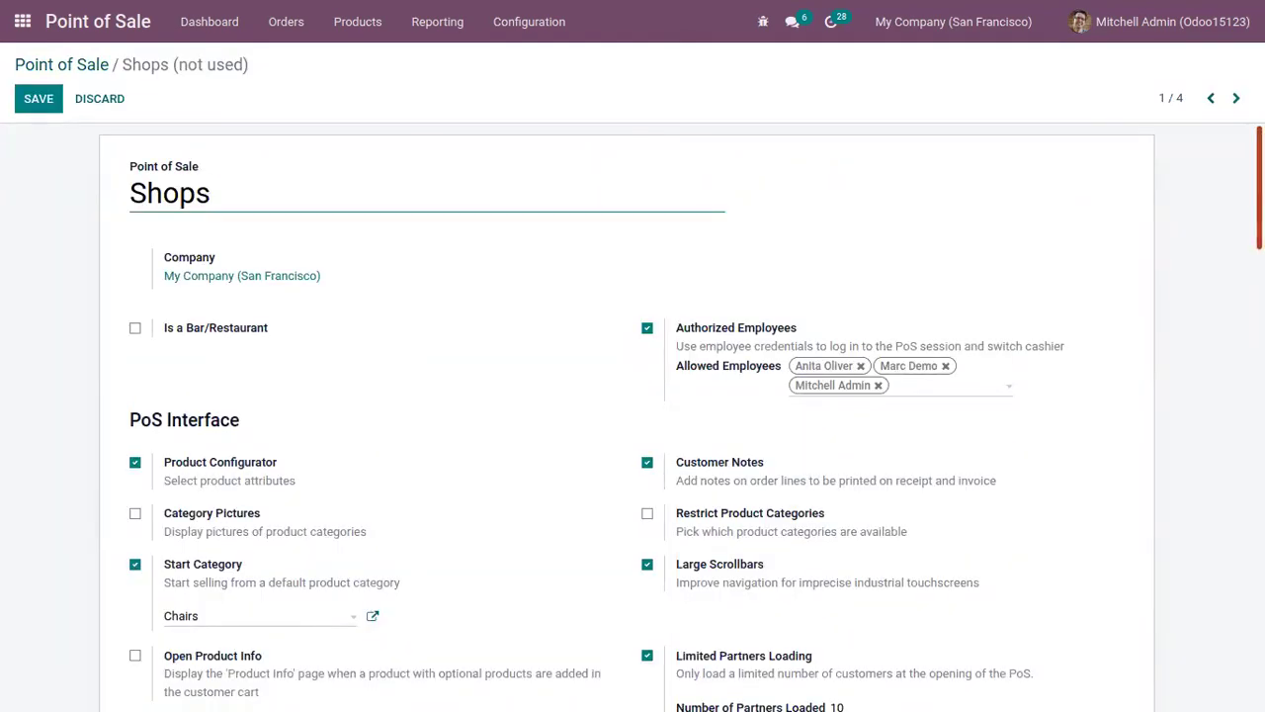
pyautogui.scroll(-10, 633, 415)
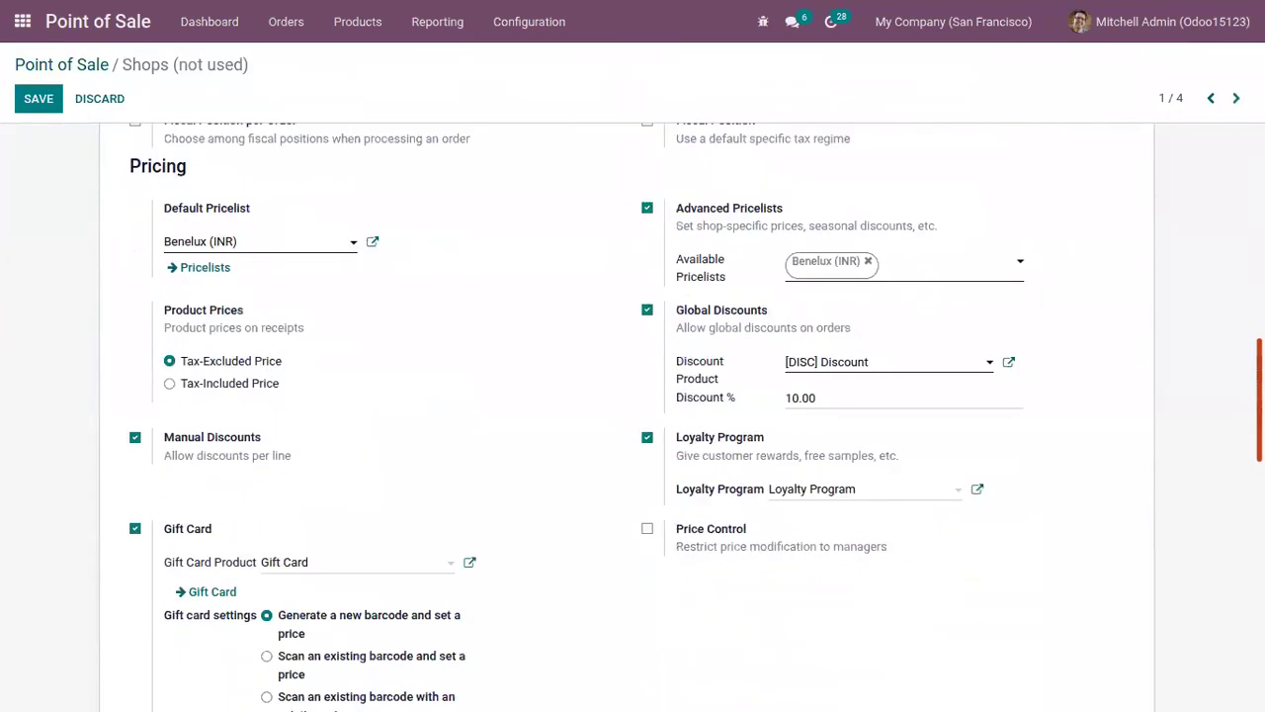
pyautogui.scroll(-9, 633, 415)
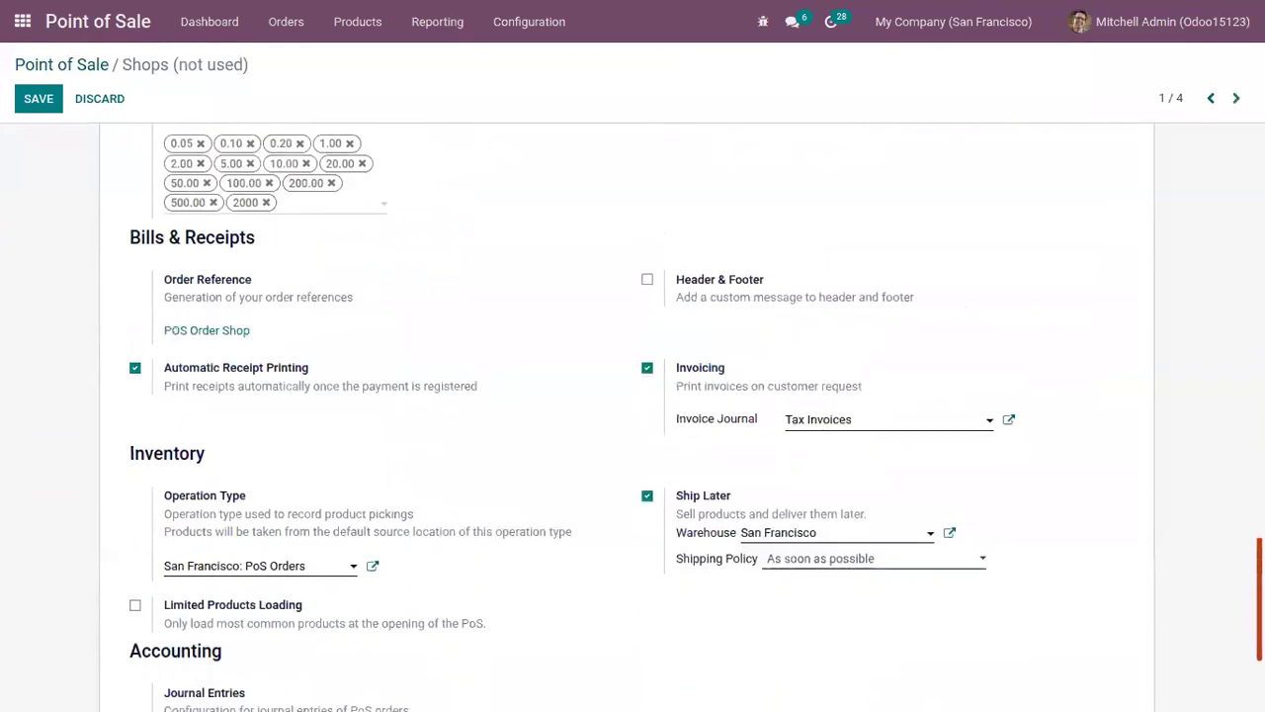
pyautogui.scroll(-2, 1187, 465)
pyautogui.scroll(10, 1187, 465)
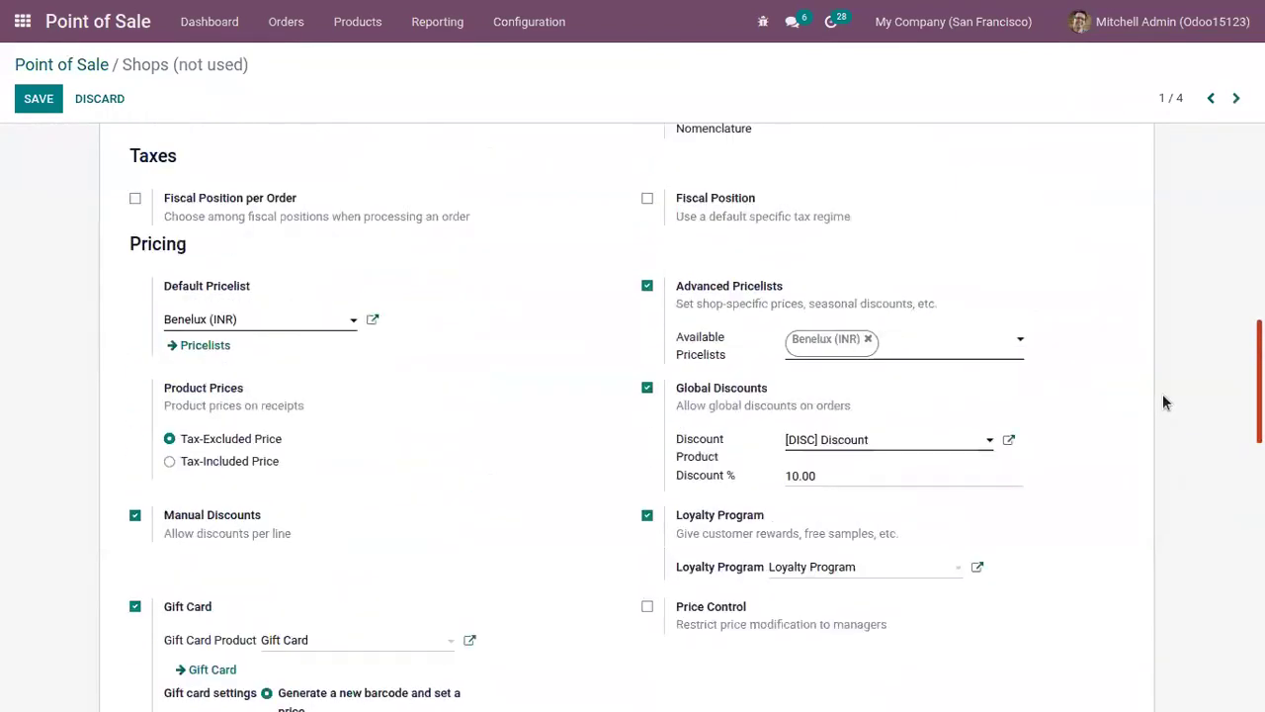
pyautogui.scroll(-3, 1167, 411)
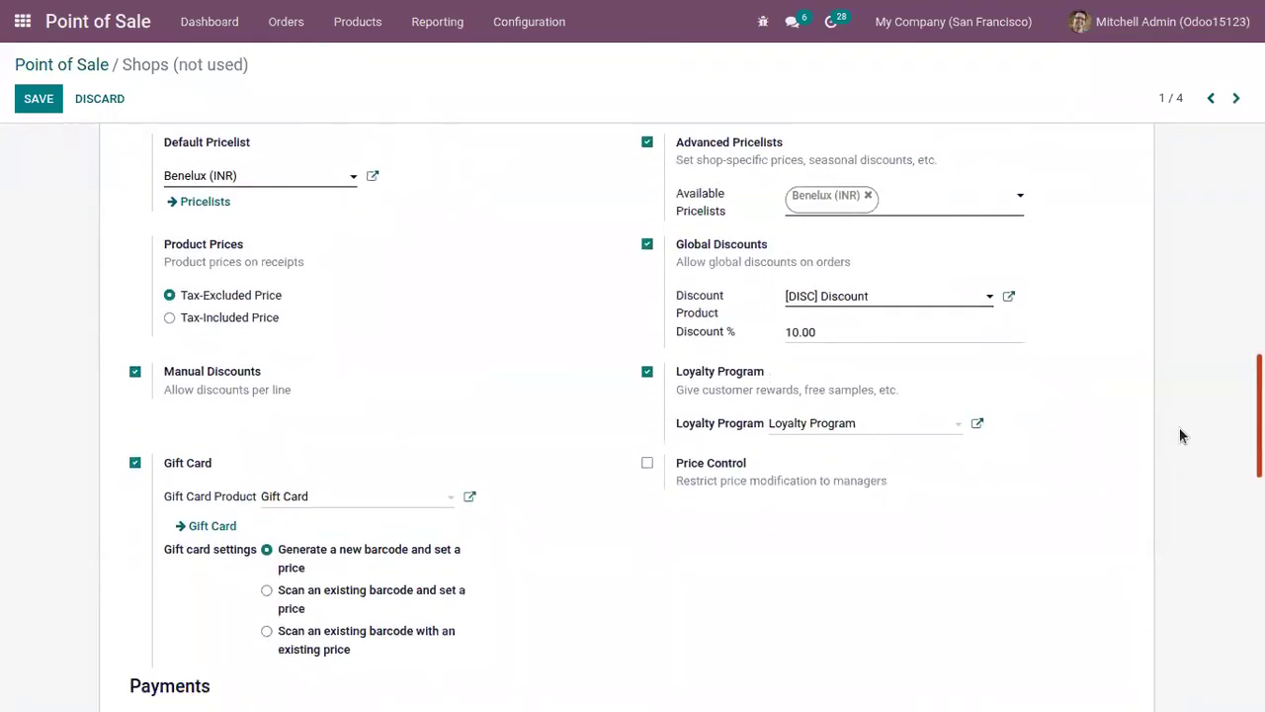
pyautogui.scroll(1, 1180, 421)
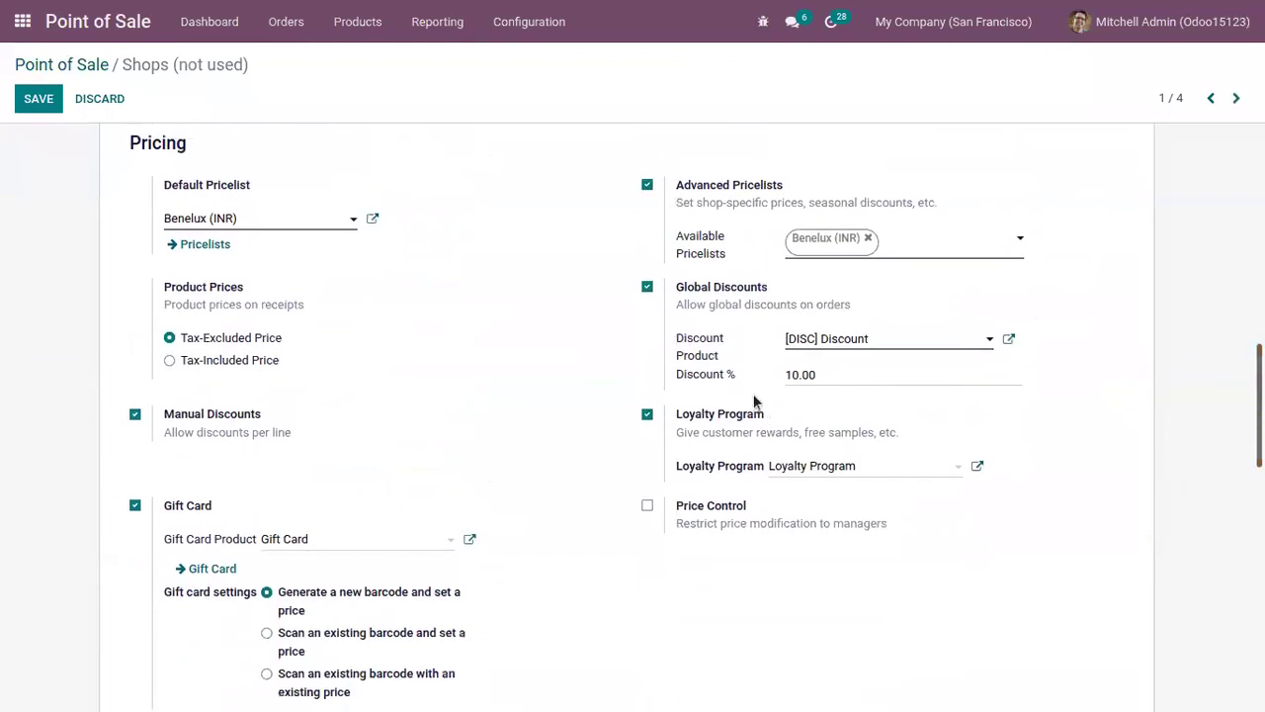
pyautogui.click(647, 507)
pyautogui.click(44, 100)
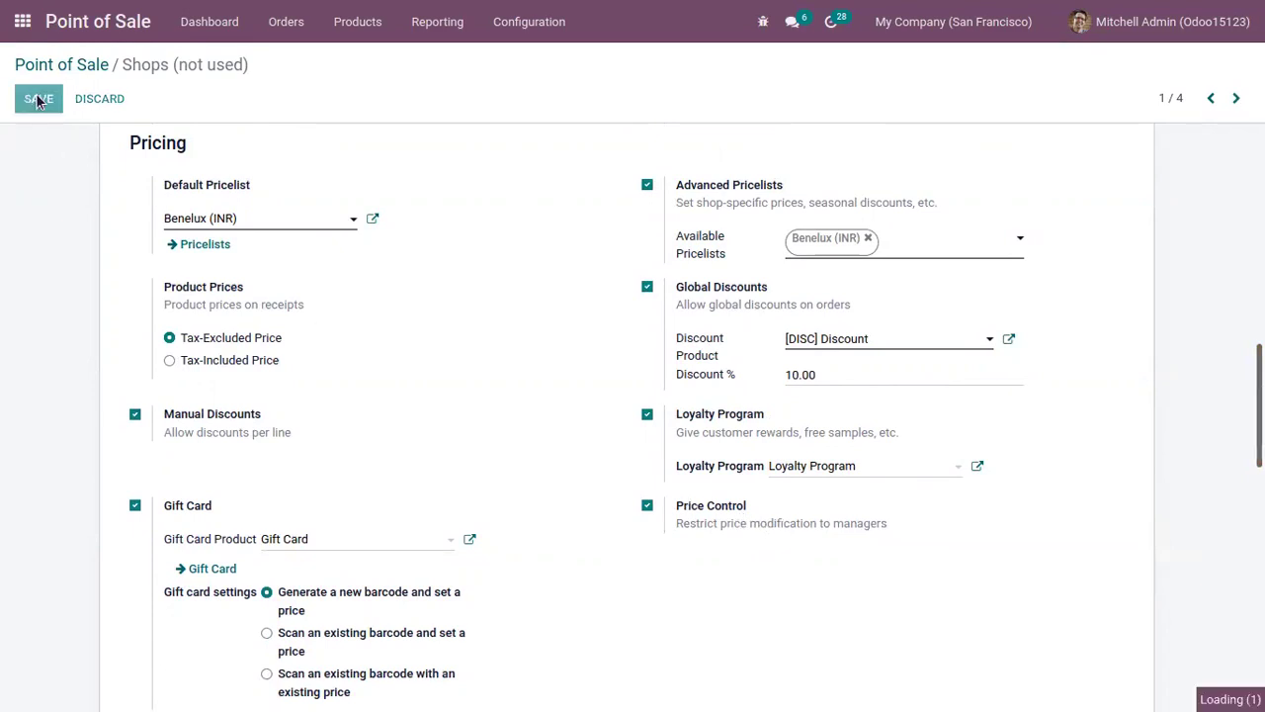
# Step: Open a new Shops session with 10000 opening cash and log in as the administrator by PIN
pyautogui.click(60, 65)
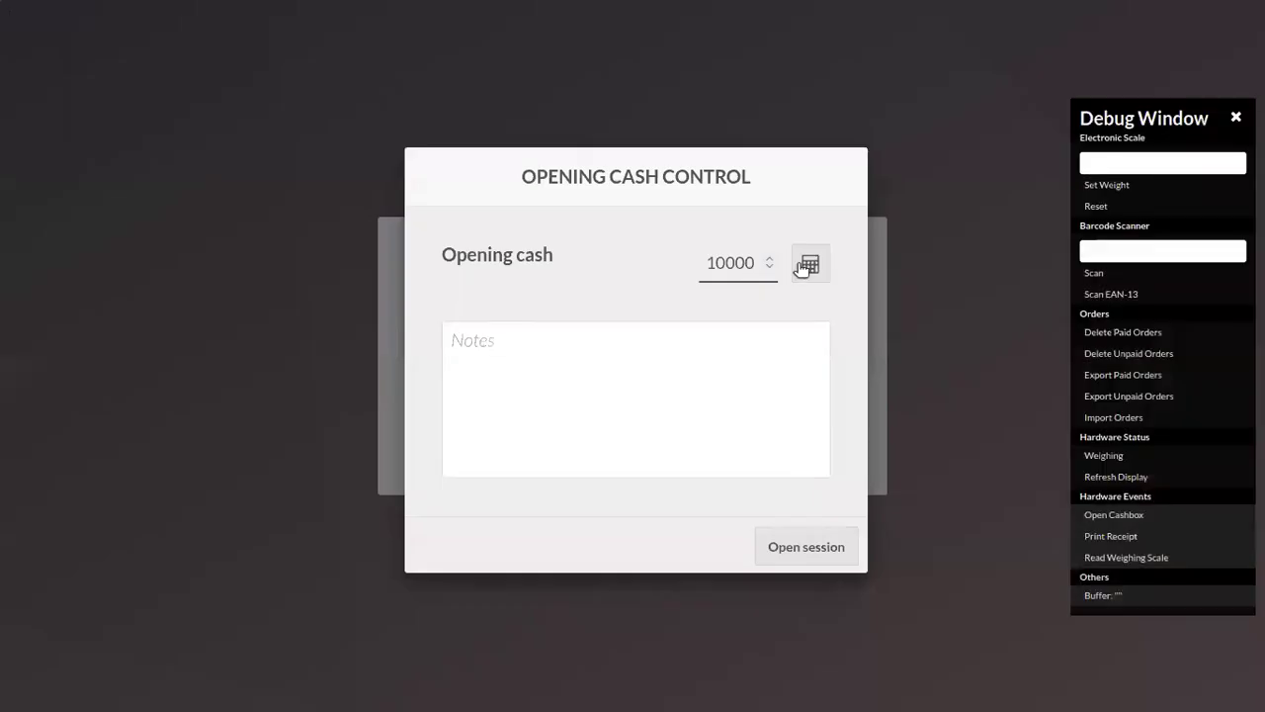
pyautogui.click(805, 547)
pyautogui.click(753, 348)
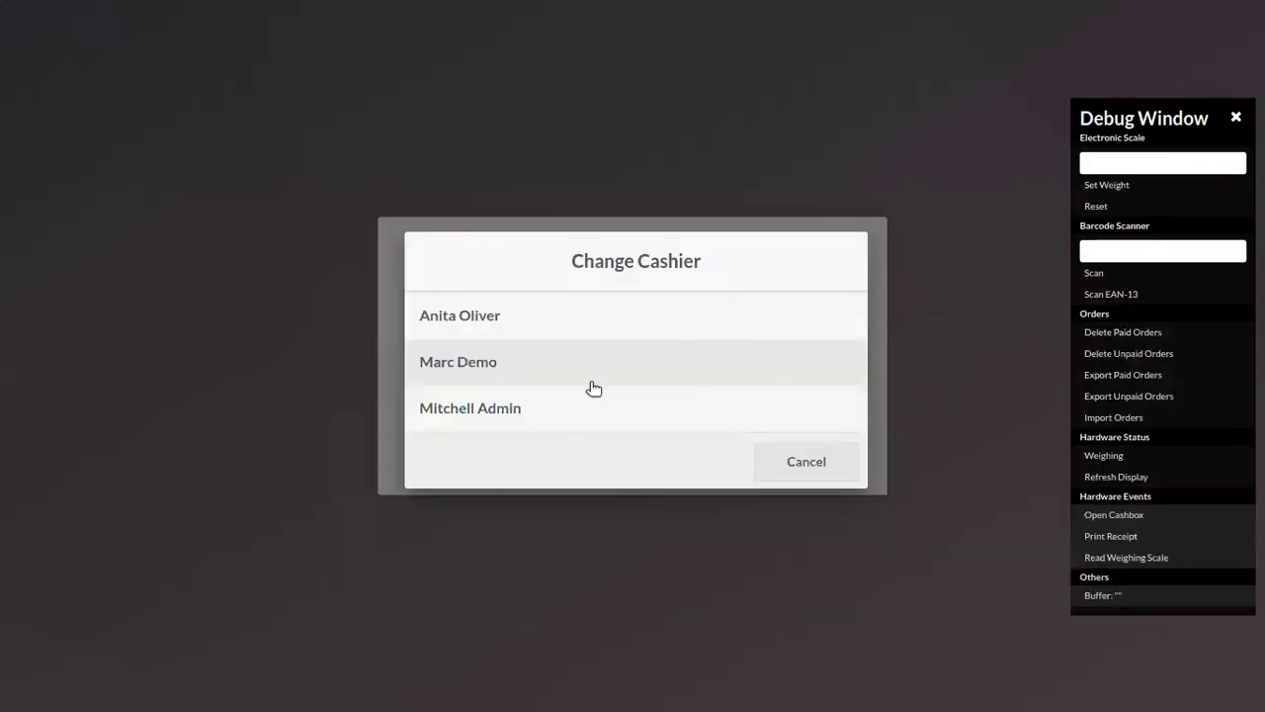
pyautogui.click(584, 409)
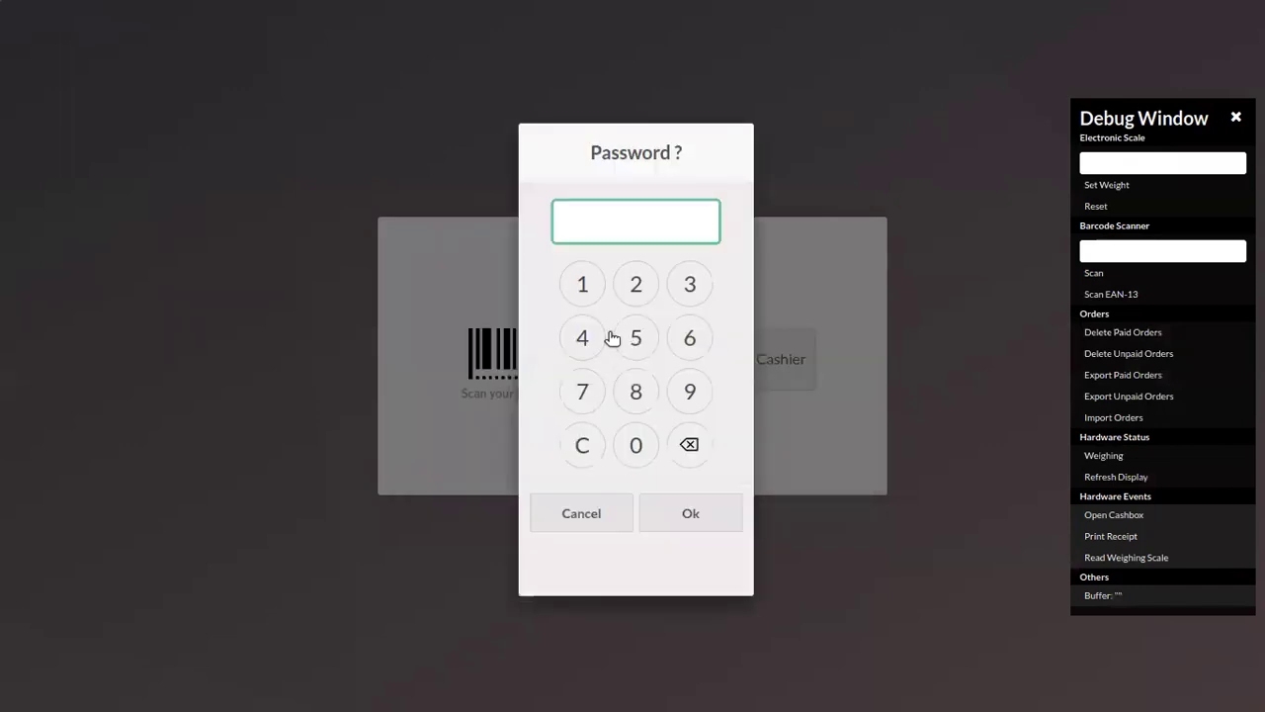
pyautogui.click(636, 444)
pyautogui.click(674, 514)
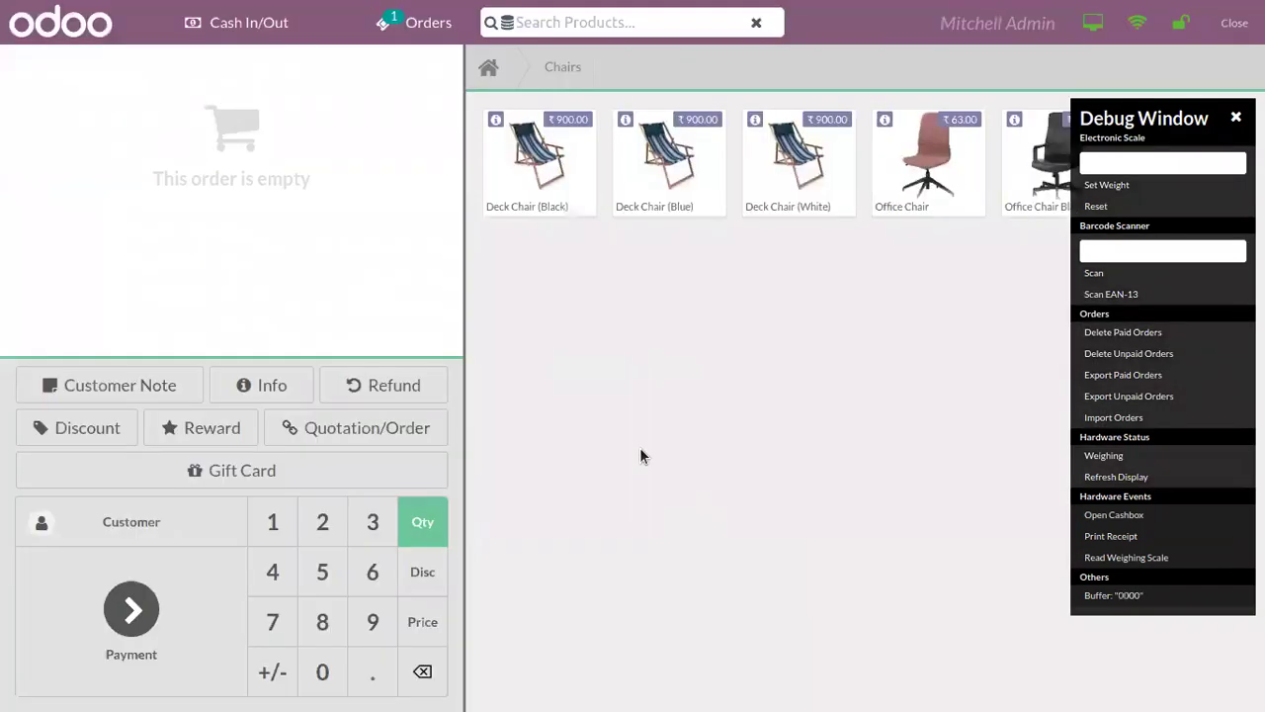
# Step: Add a Deck Chair (Black) (Steel) with lot number lot66 to the order
pyautogui.click(547, 176)
pyautogui.click(881, 482)
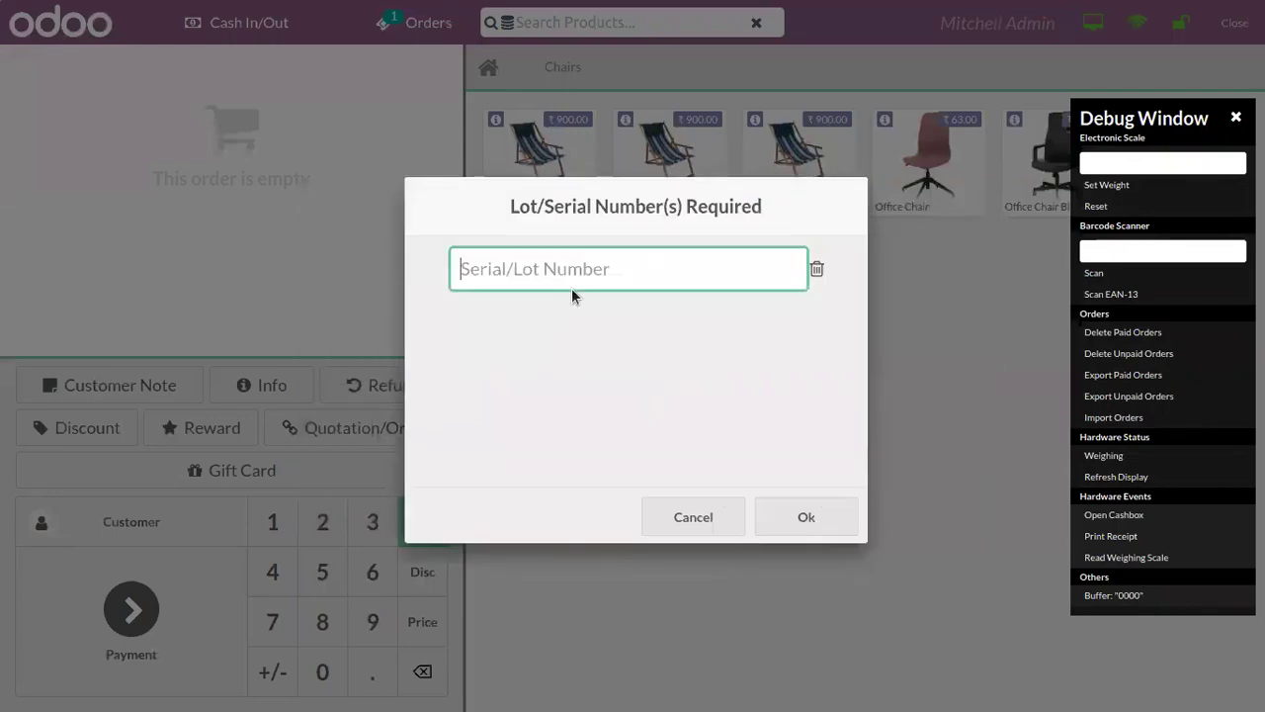
pyautogui.write('lot66')
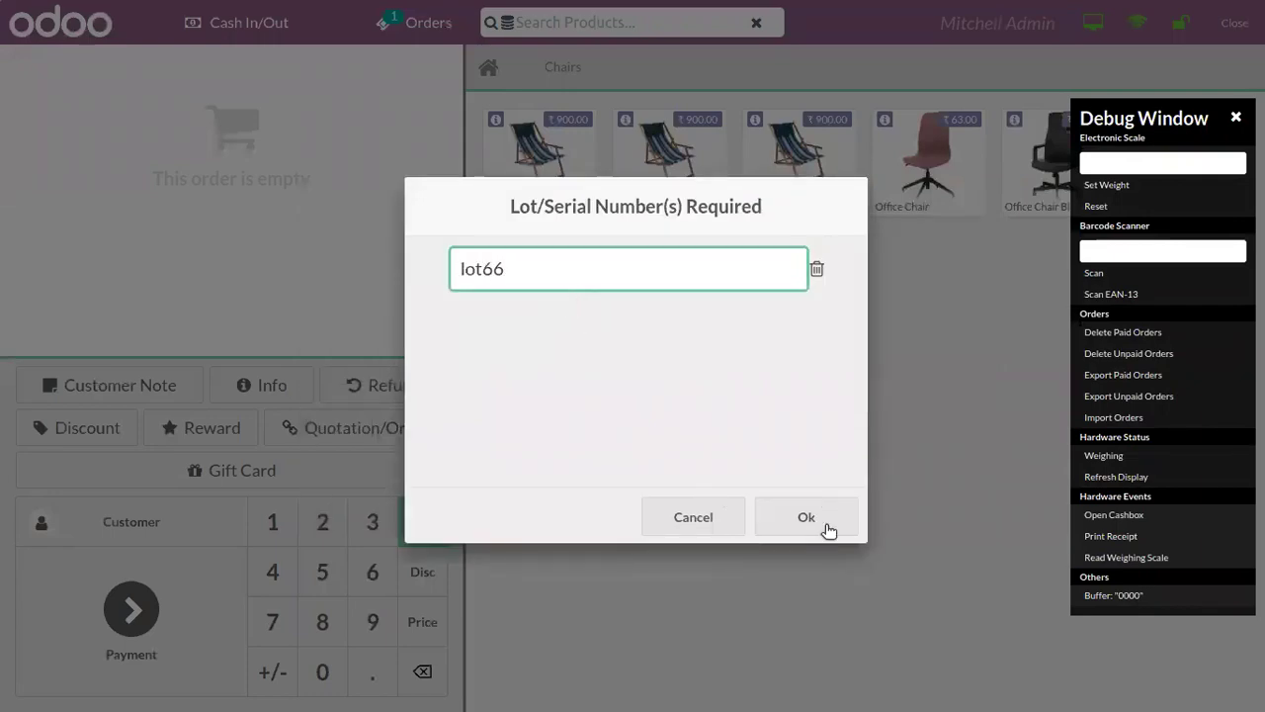
pyautogui.click(828, 529)
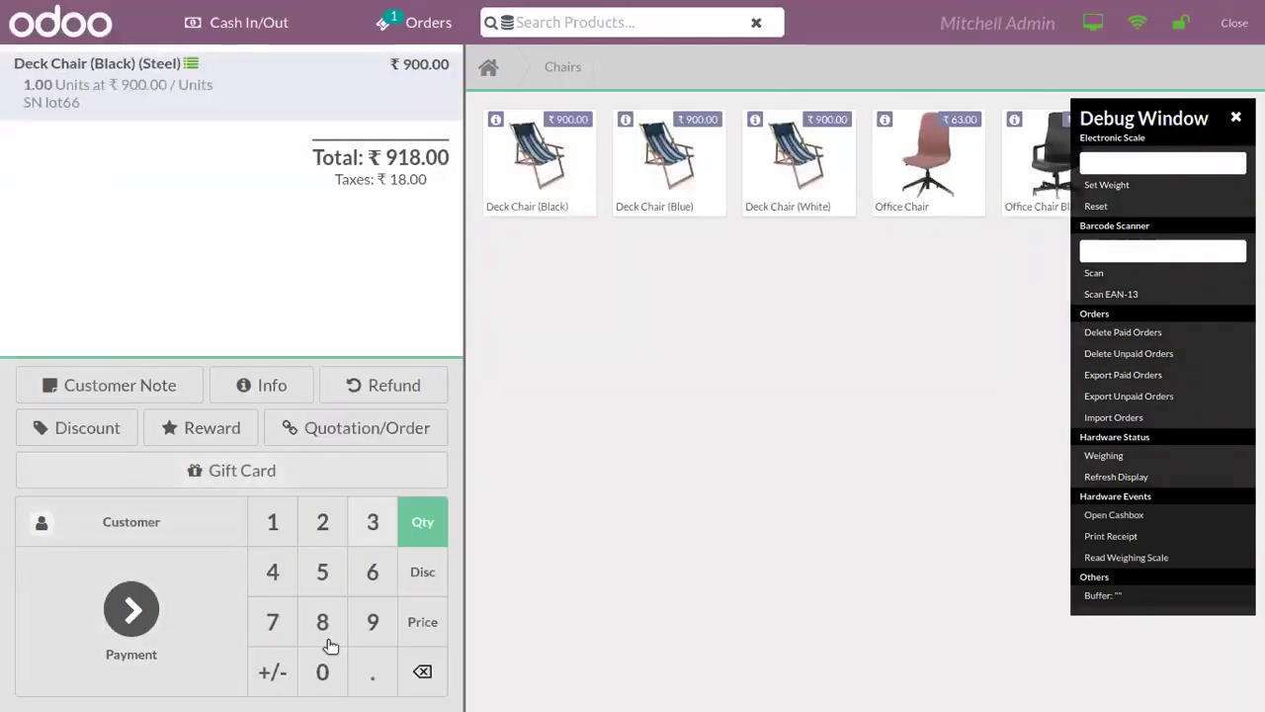
# Step: Change the Deck Chair's unit price from 900.00 to 800.00
pyautogui.click(423, 622)
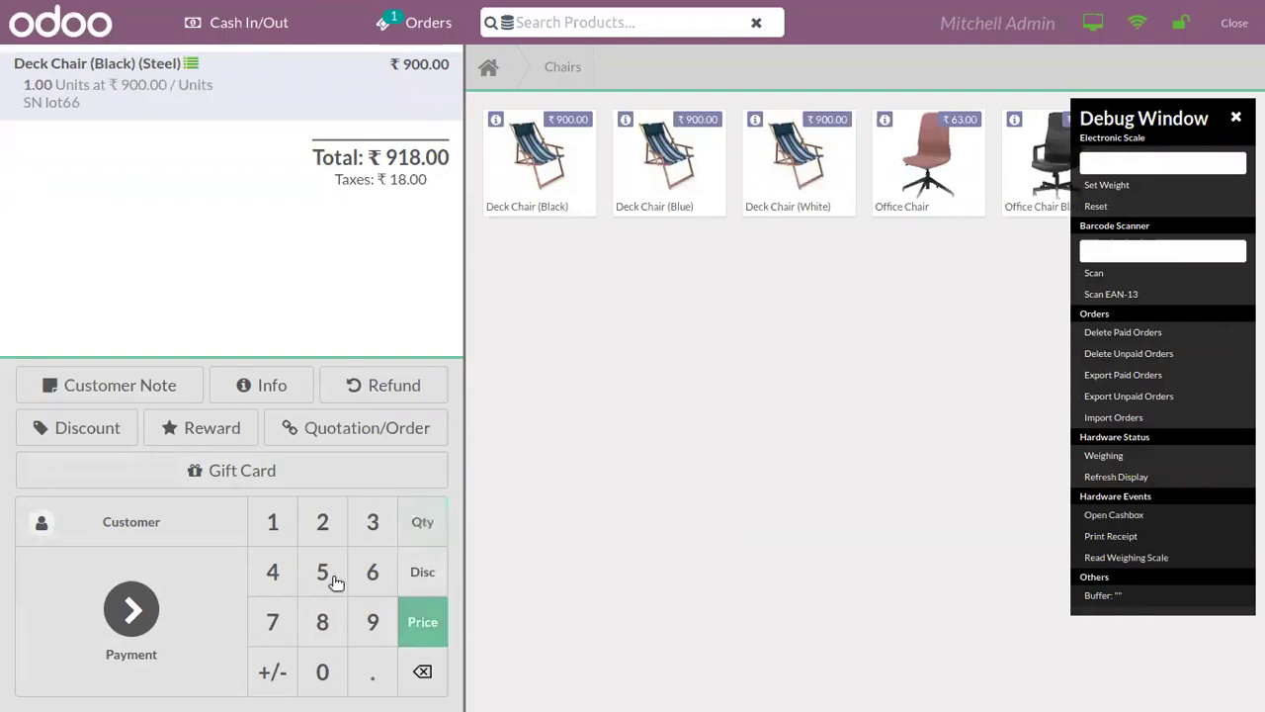
pyautogui.click(322, 620)
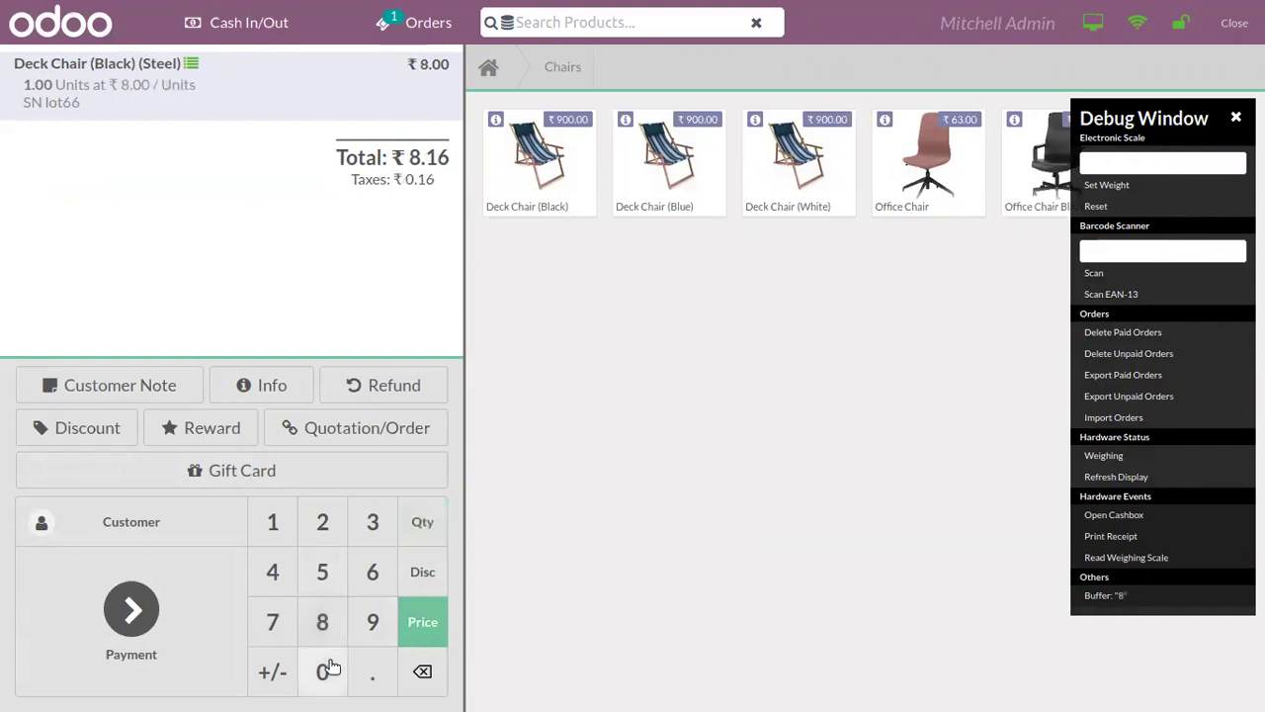
pyautogui.click(322, 671)
pyautogui.click(322, 672)
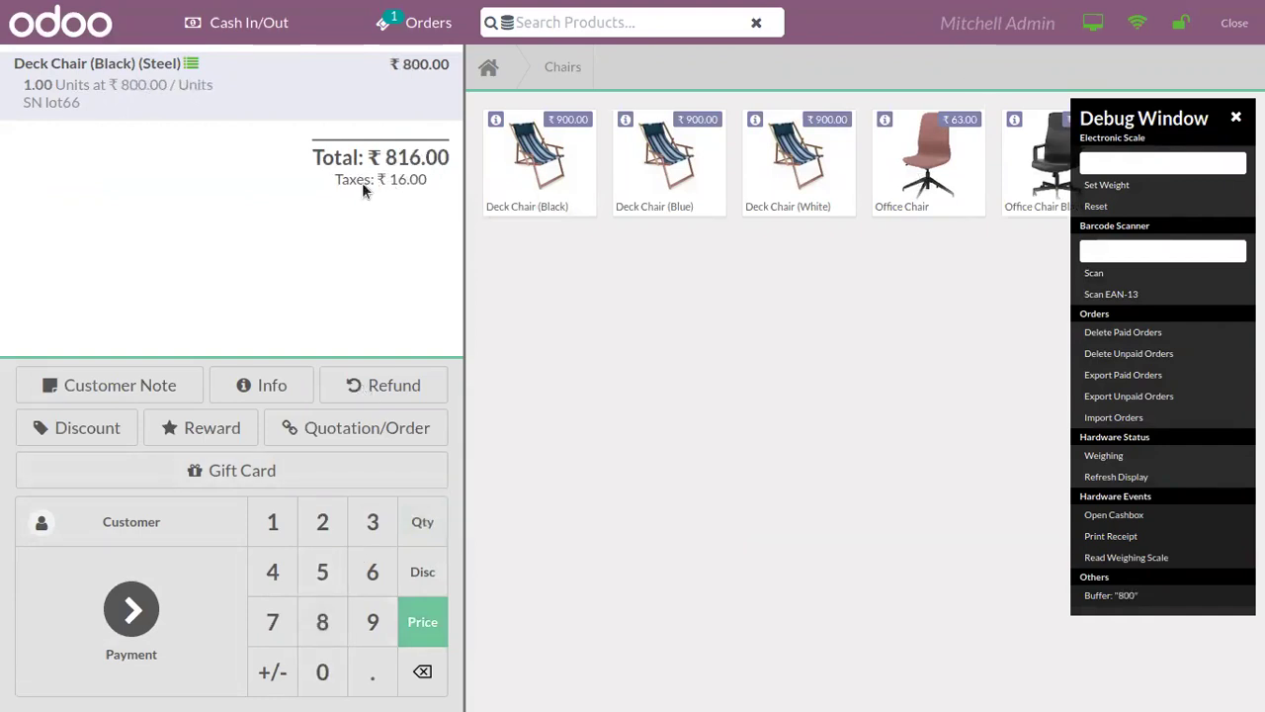
pyautogui.click(998, 22)
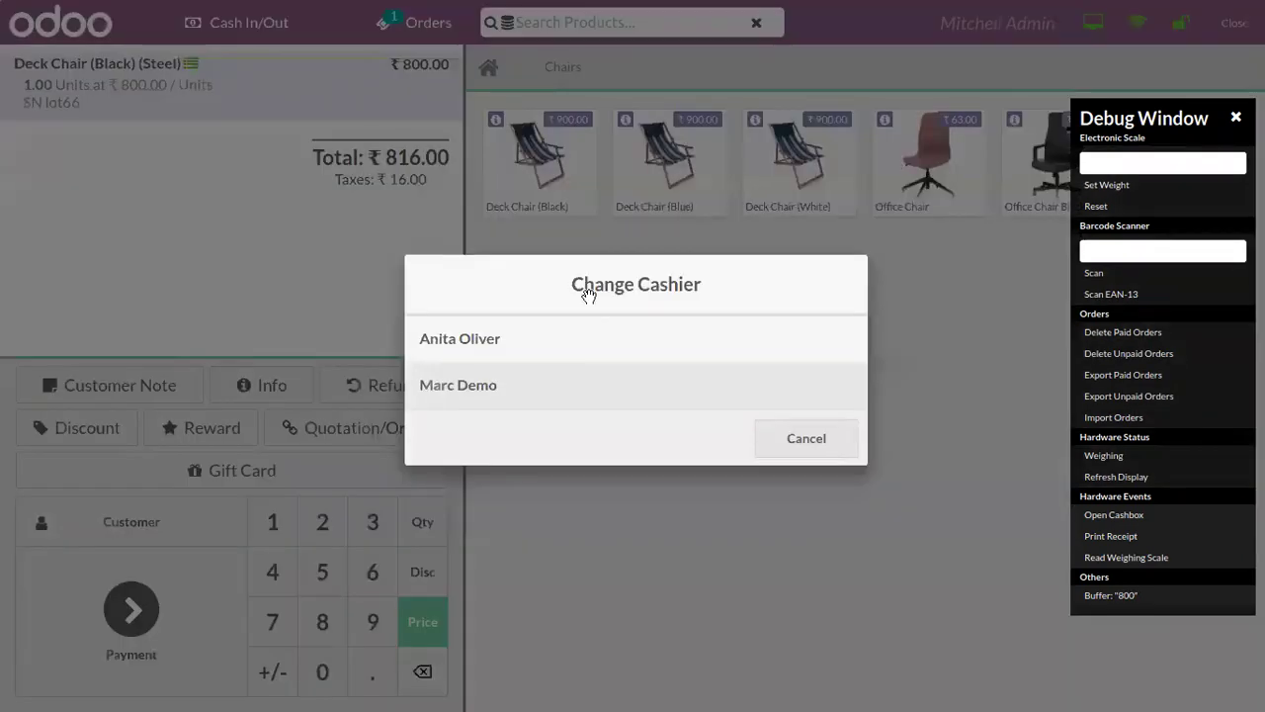
# Step: Switch the register to the other cashier using their PIN
pyautogui.click(575, 346)
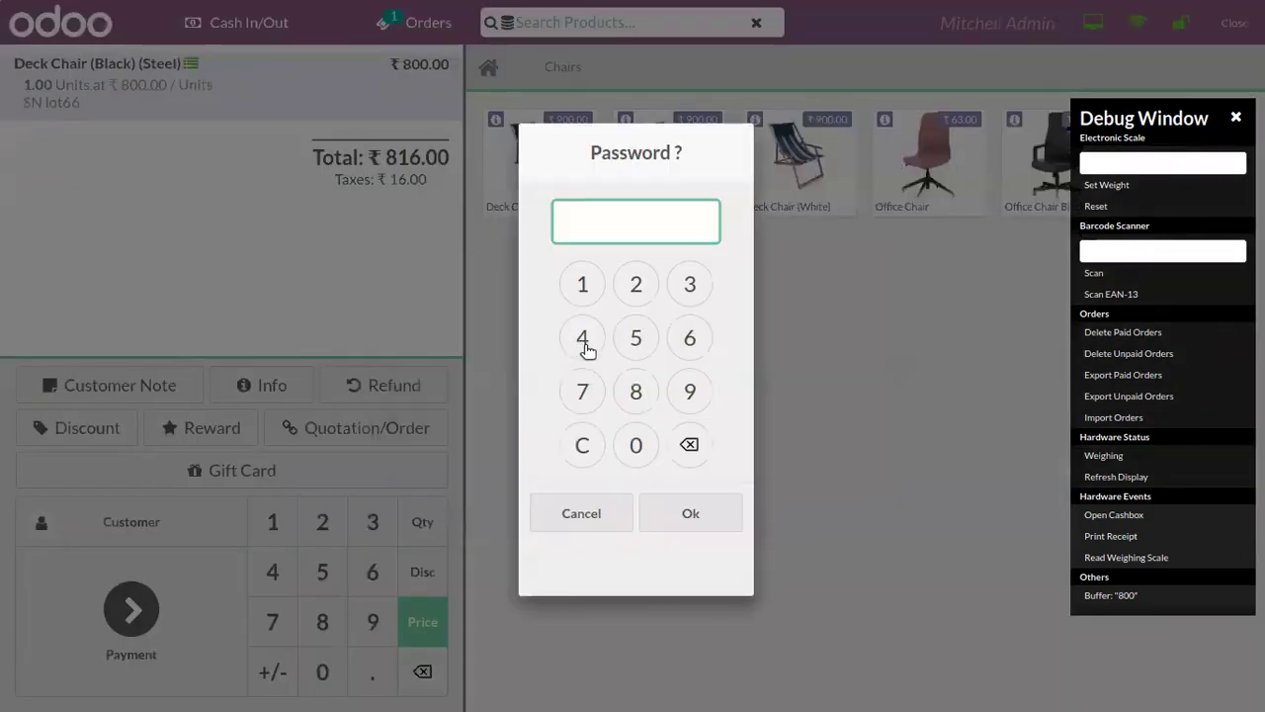
pyautogui.click(583, 285)
pyautogui.click(584, 285)
pyautogui.click(584, 285)
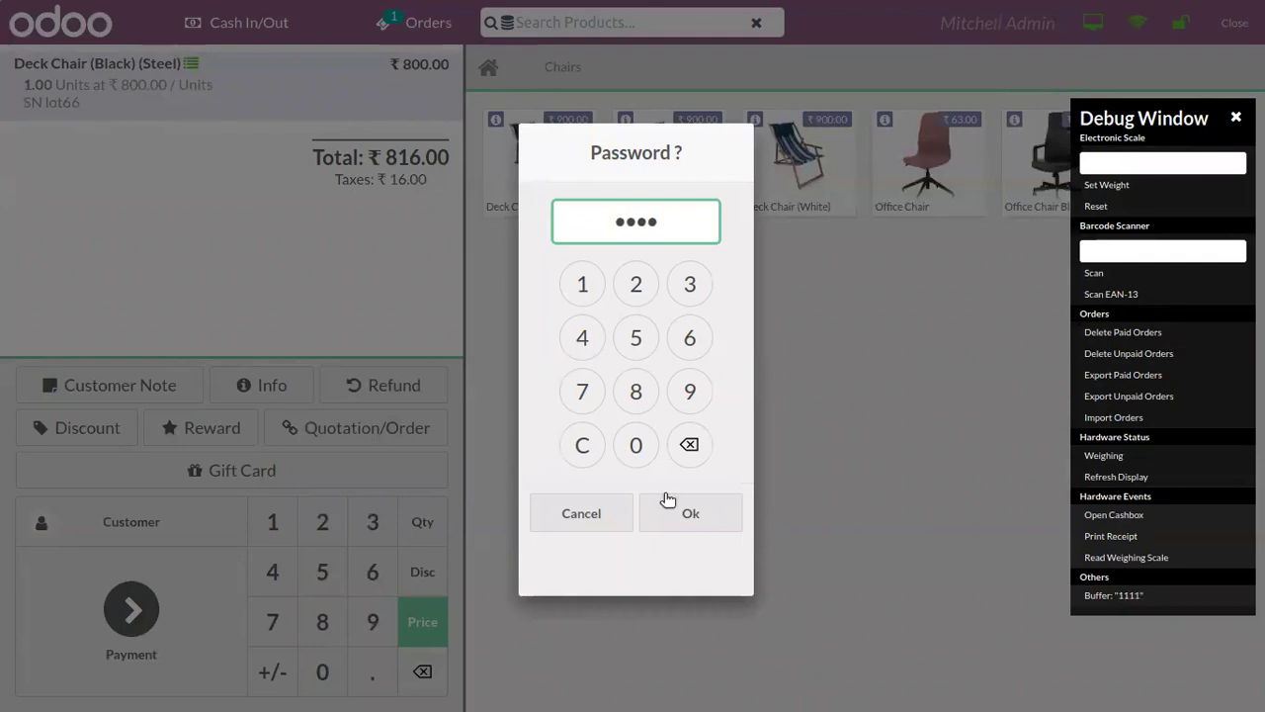
pyautogui.click(669, 500)
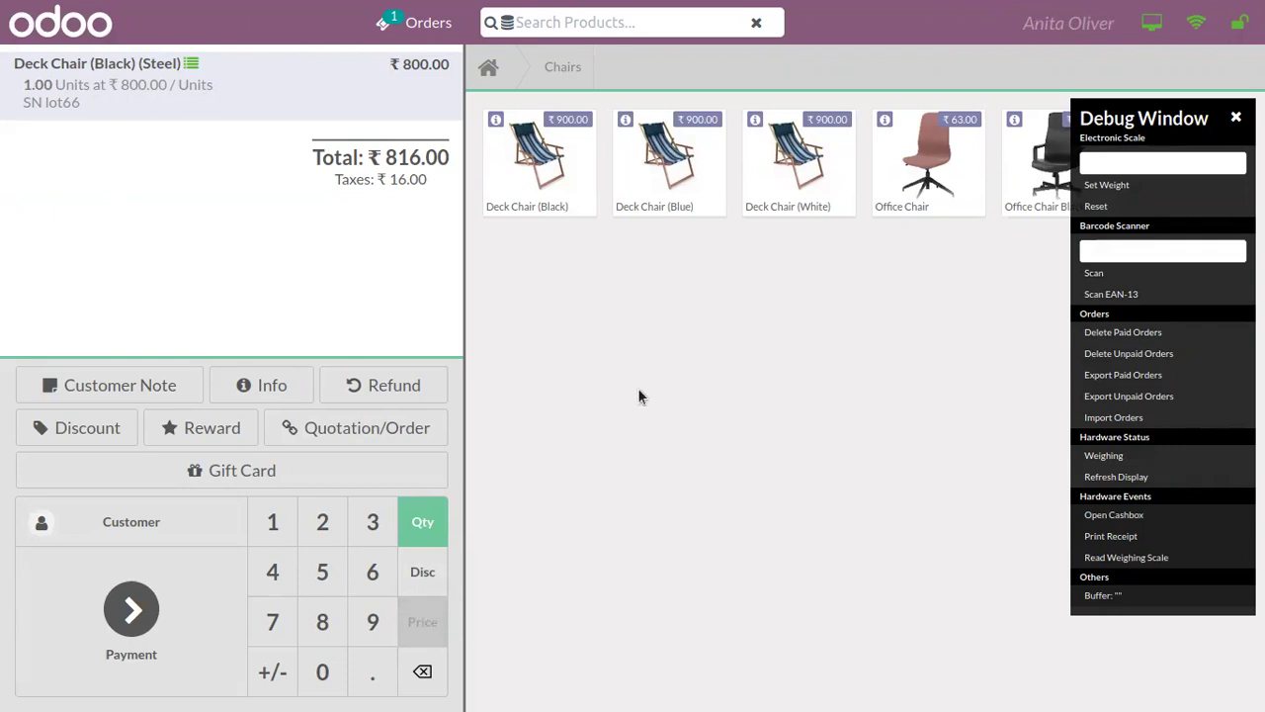
# Step: Switch back to the admin cashier, retrying the PIN after an Incorrect Password error
pyautogui.click(1064, 28)
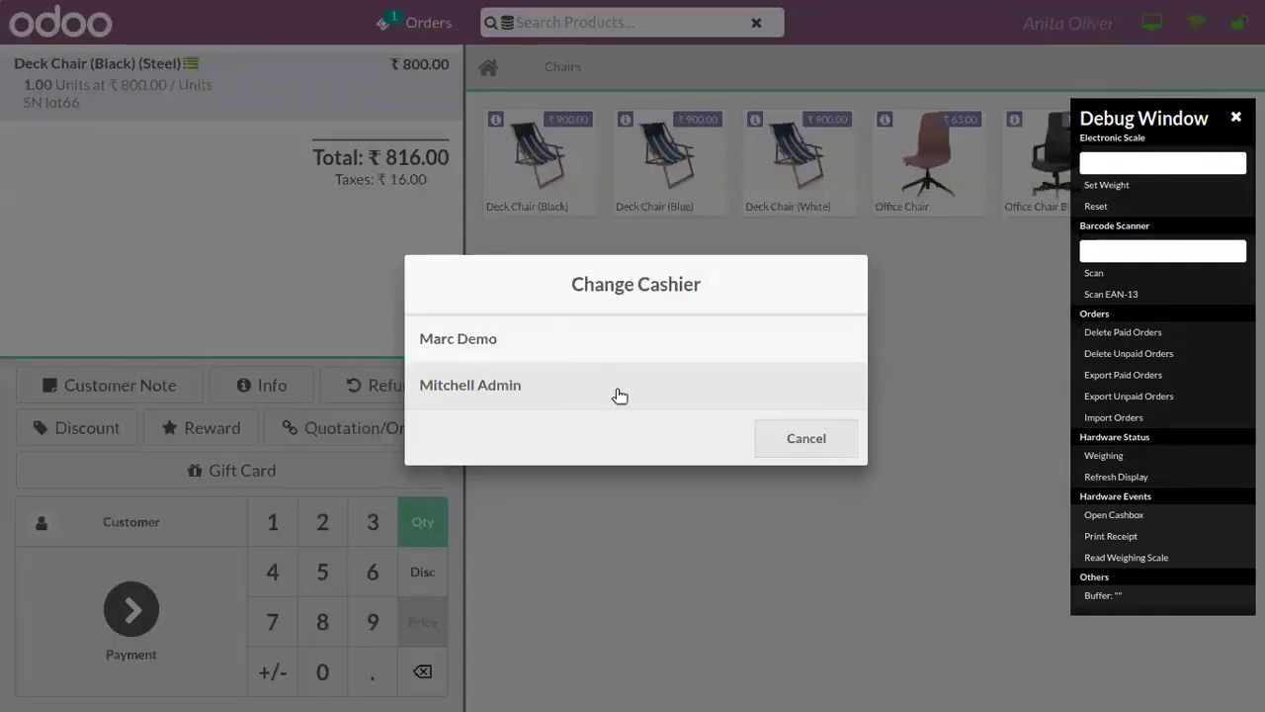
pyautogui.click(590, 386)
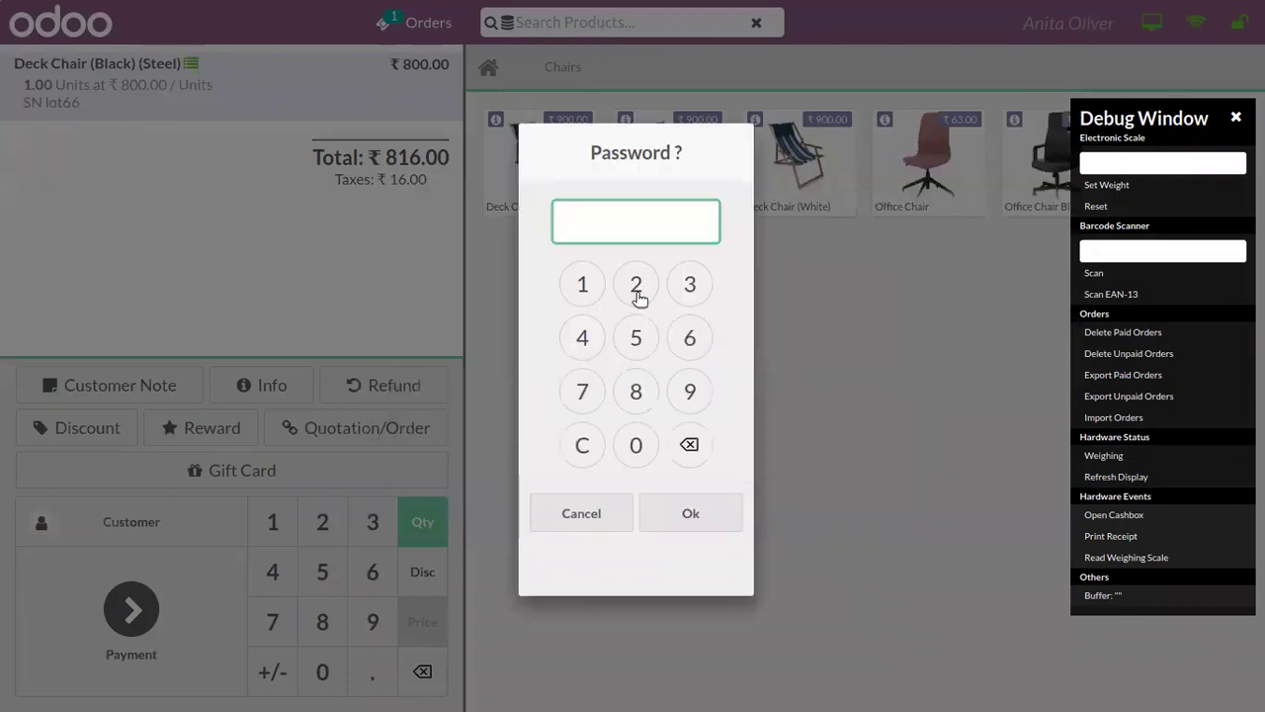
pyautogui.click(587, 285)
pyautogui.click(729, 516)
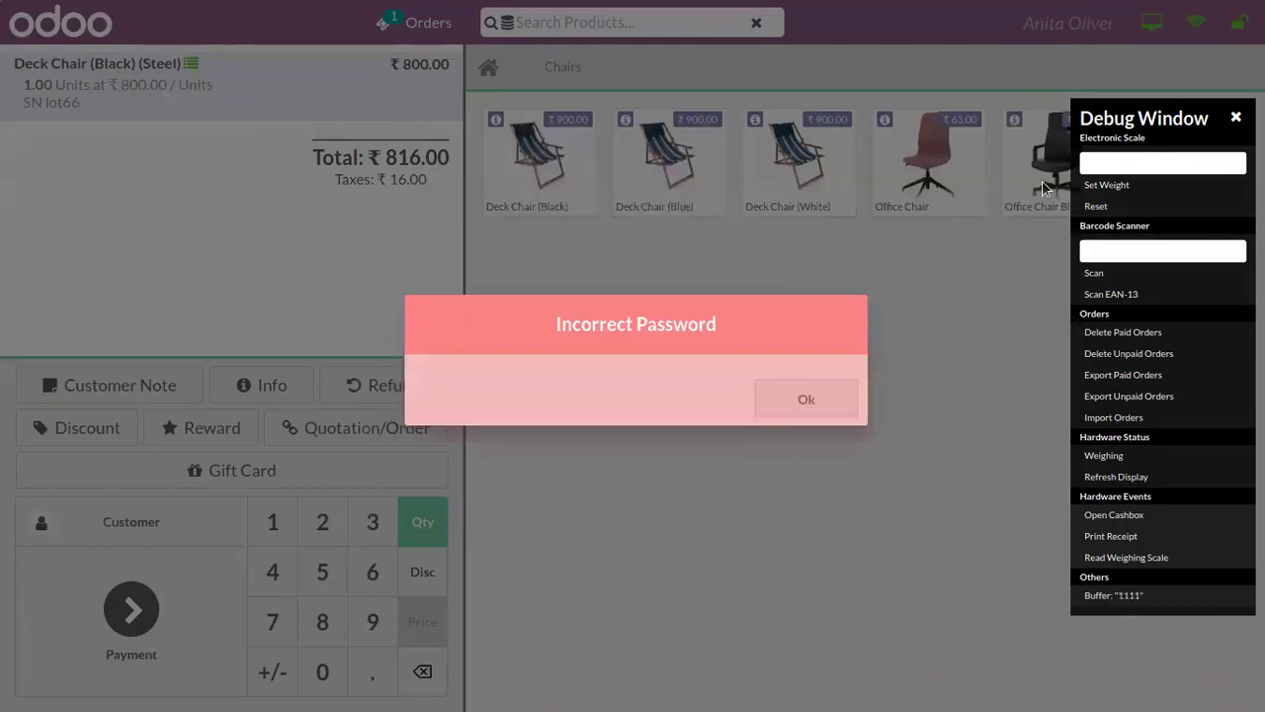
pyautogui.click(803, 386)
pyautogui.click(1033, 25)
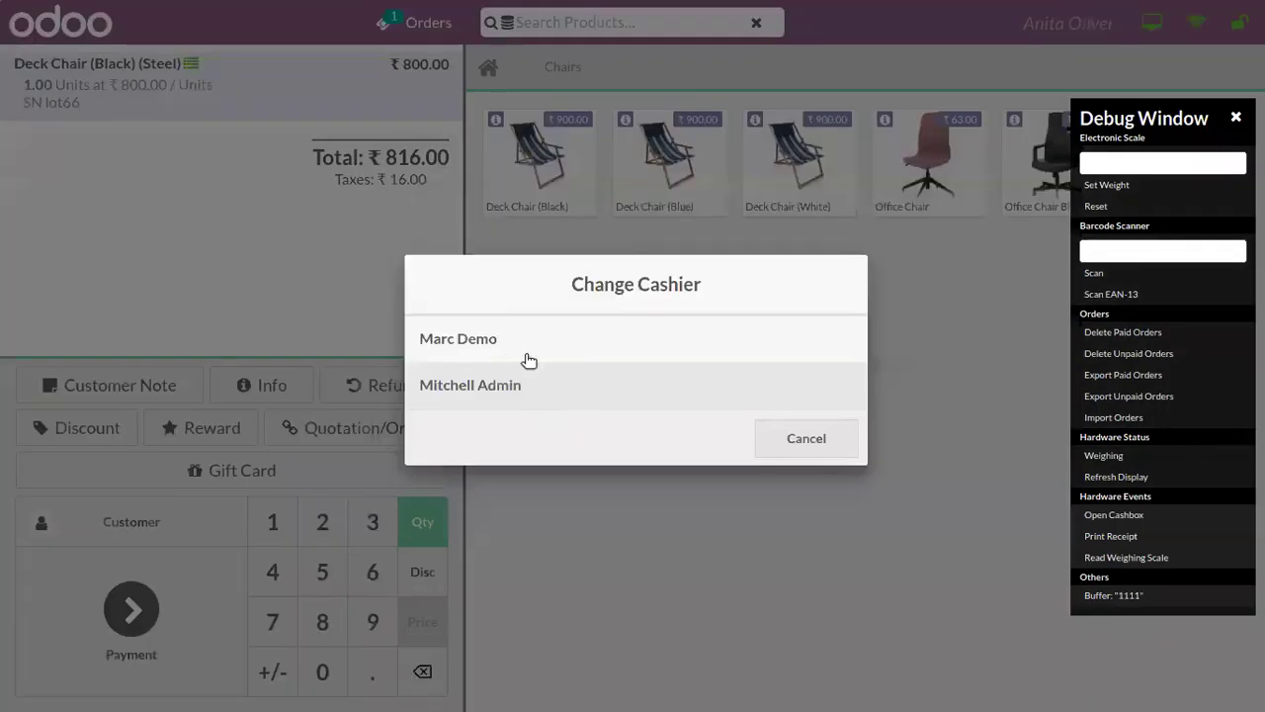
pyautogui.click(539, 387)
pyautogui.click(631, 448)
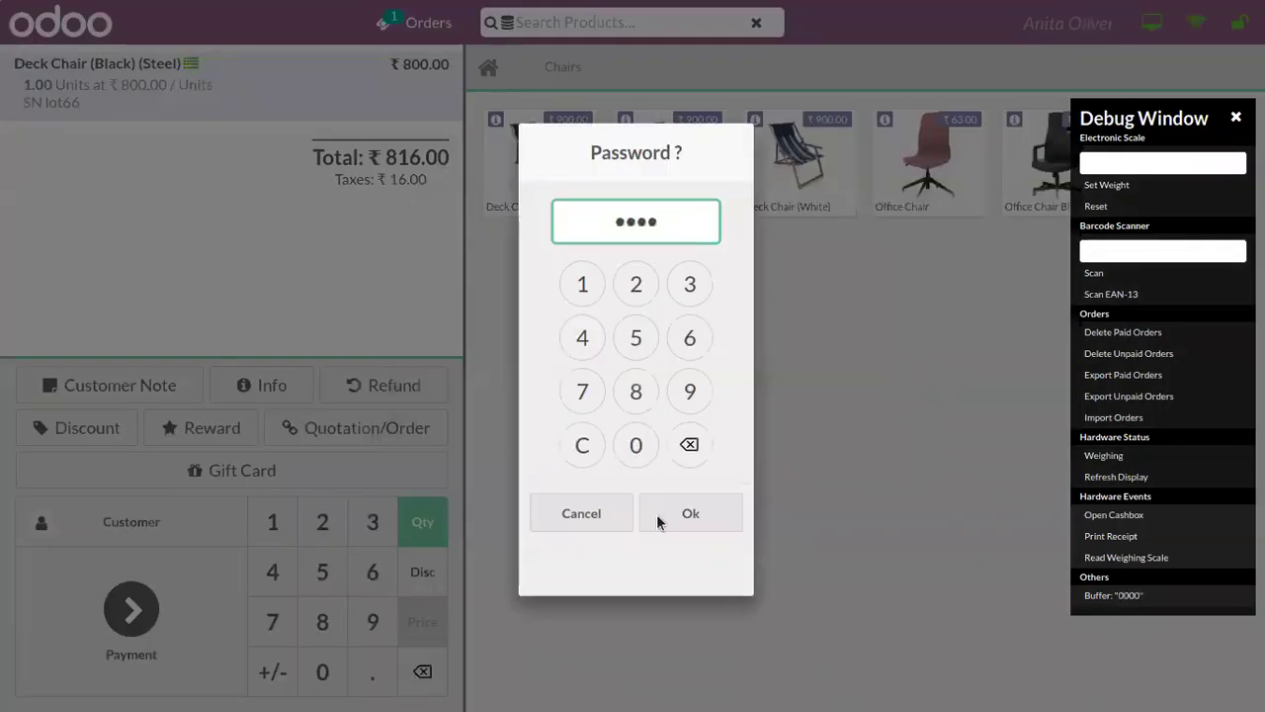
pyautogui.click(659, 520)
# Step: Start closing the Shops session and replace the counted cash with 10000
pyautogui.click(1235, 23)
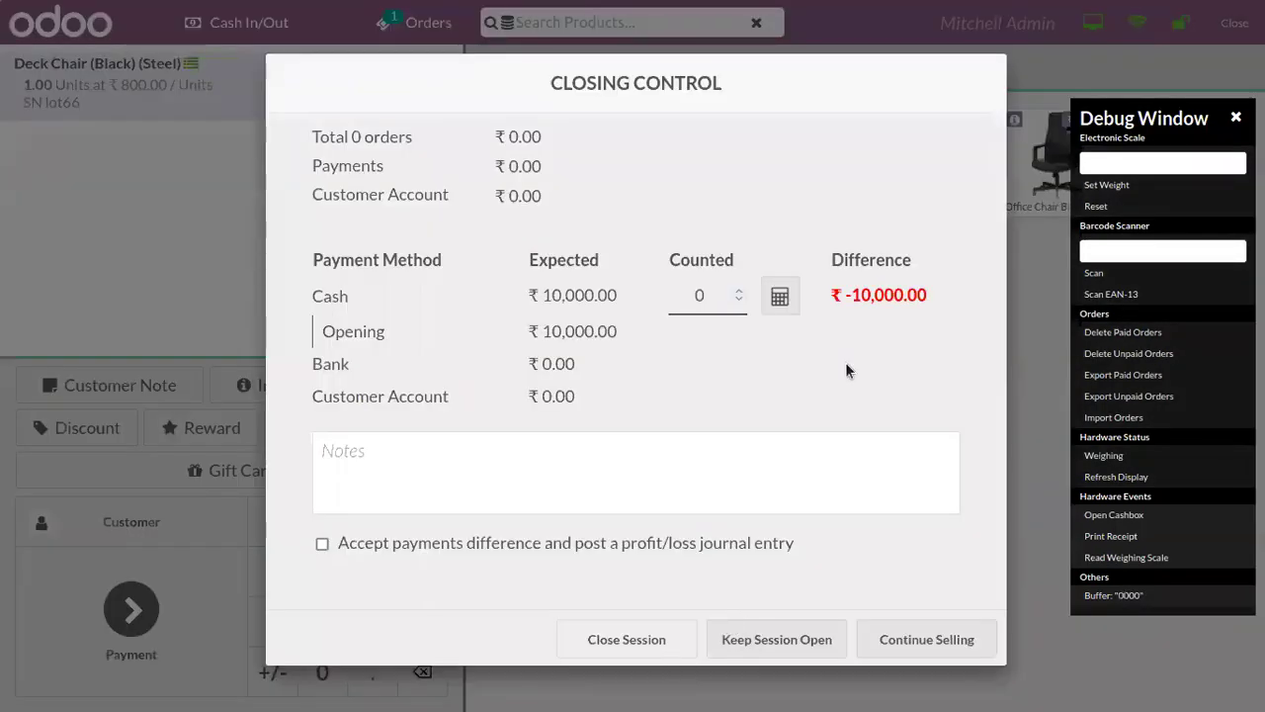
pyautogui.click(714, 313)
pyautogui.press('BackSpace')
pyautogui.write('10000')
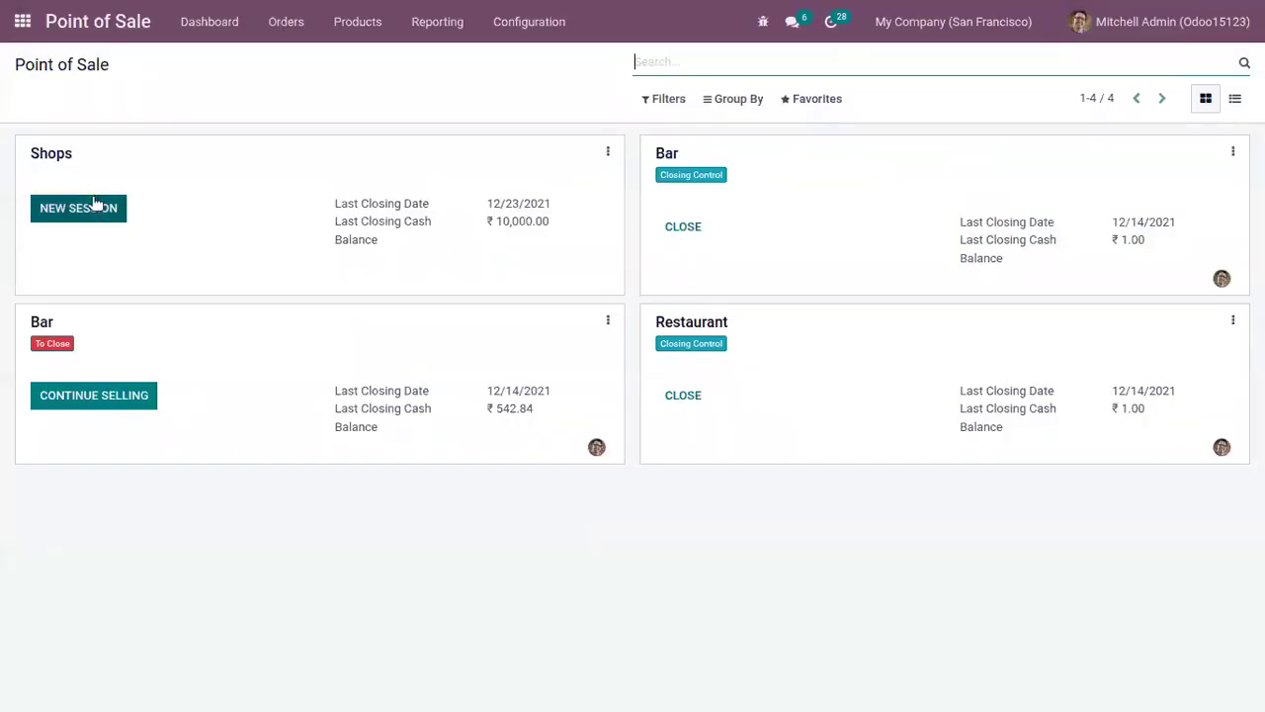
# Step: Open a new Shops session with 10000 opening cash and log in the non-admin cashier by PIN
pyautogui.click(87, 210)
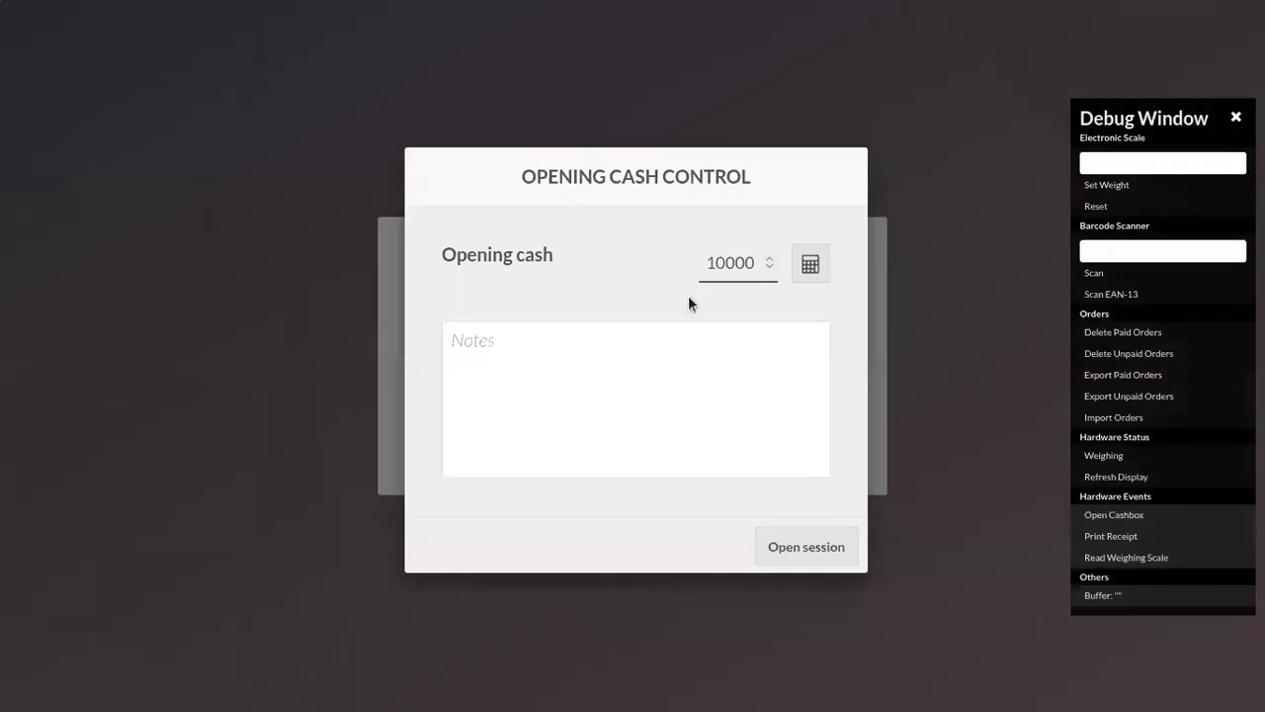
pyautogui.click(790, 547)
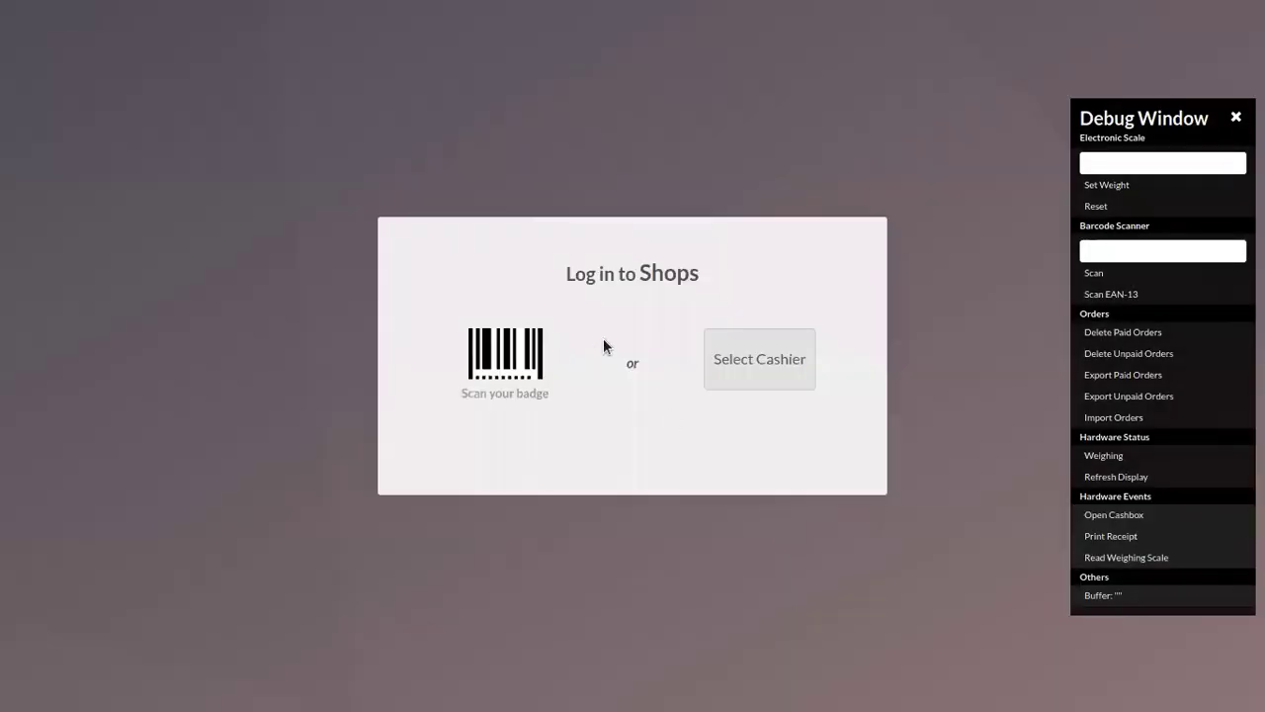
pyautogui.click(749, 347)
pyautogui.click(539, 333)
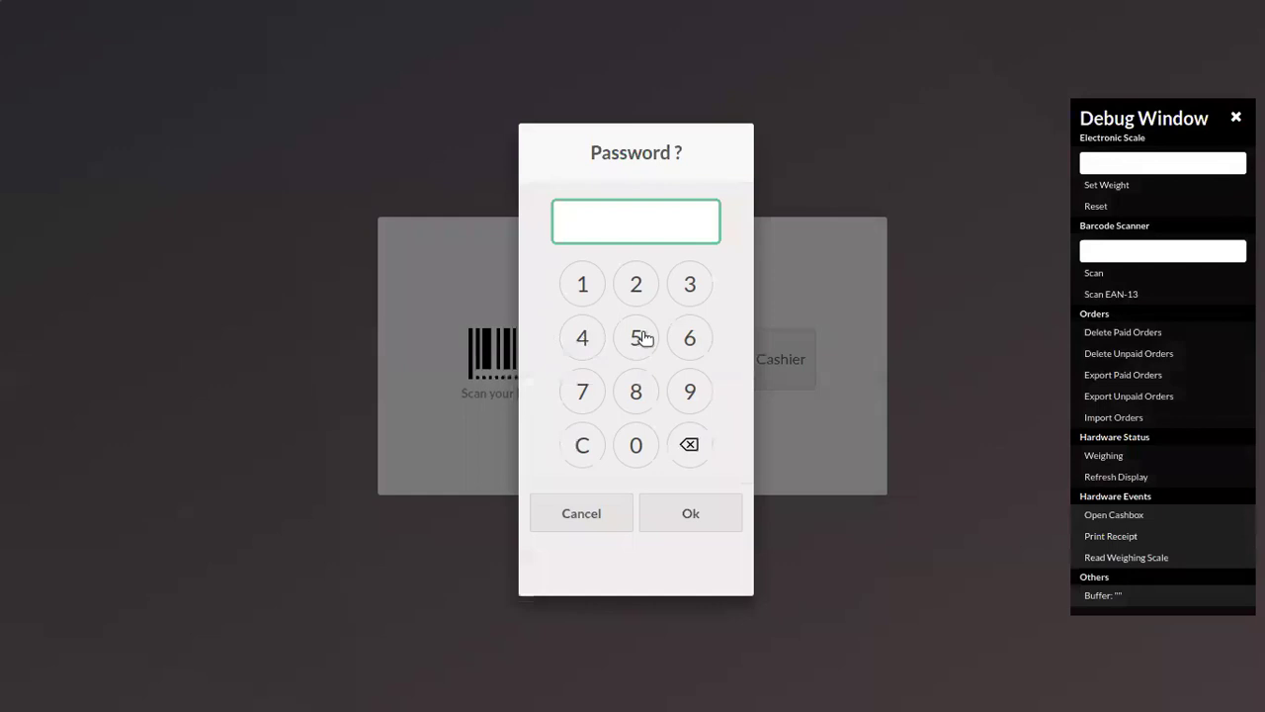
pyautogui.click(584, 288)
pyautogui.click(585, 289)
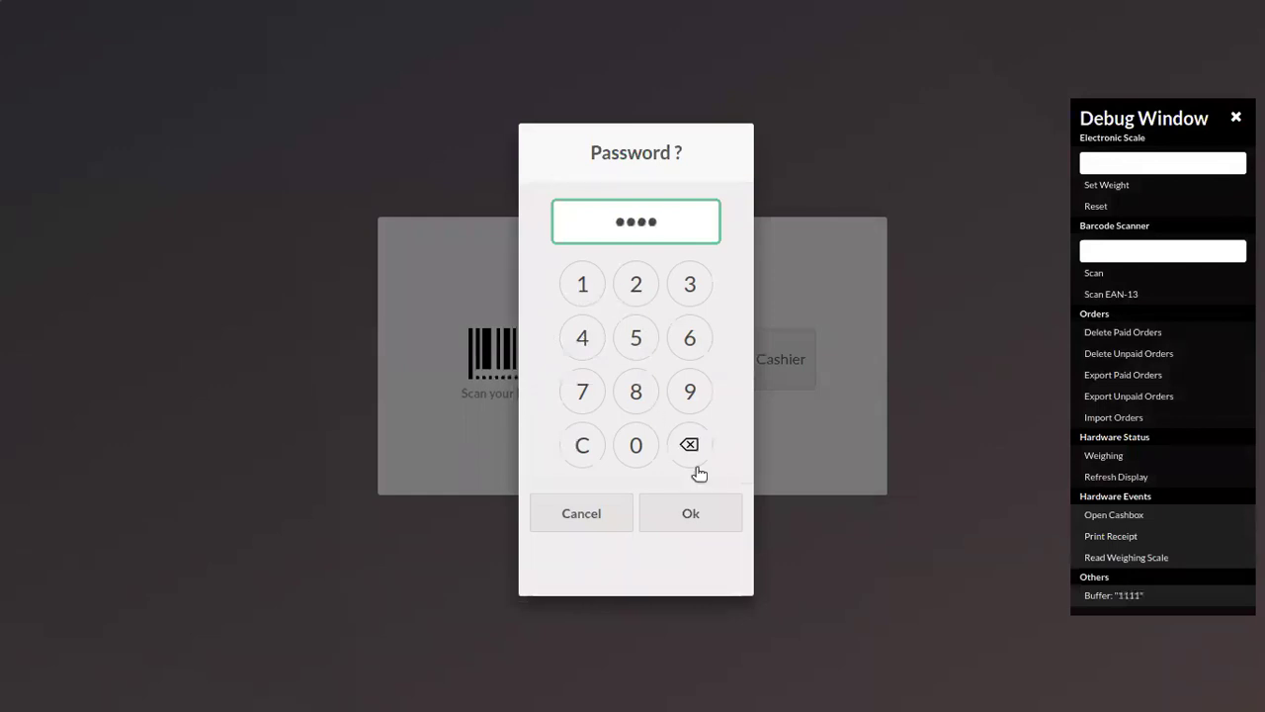
pyautogui.click(690, 511)
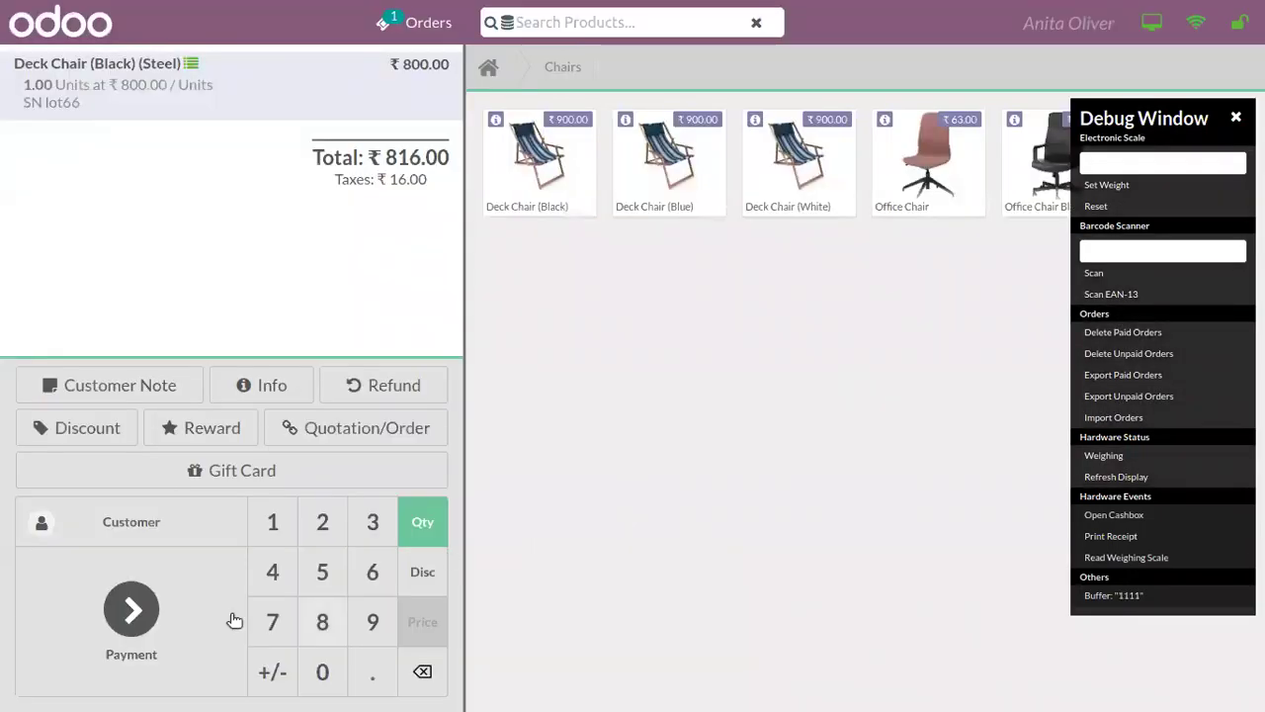
# Step: Set a customer on the Deck Chair order
pyautogui.click(181, 520)
pyautogui.click(196, 313)
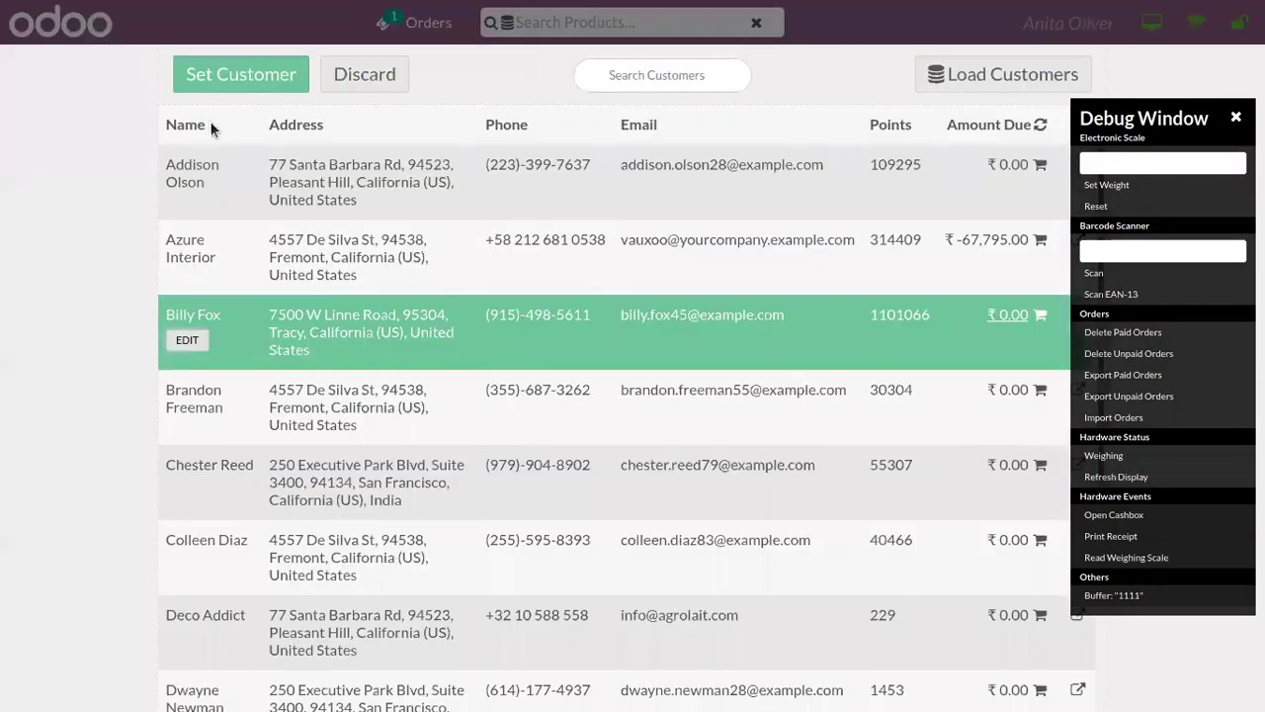
pyautogui.click(240, 75)
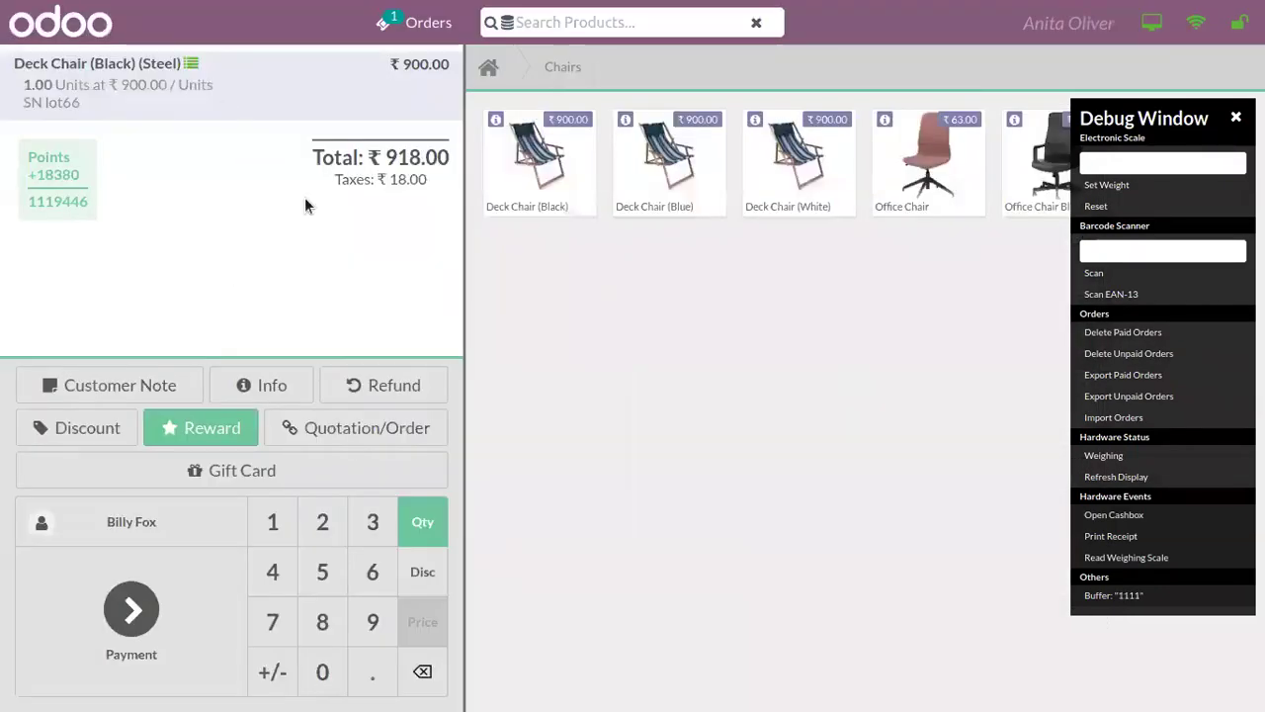
# Step: Pay the ₹918.00 in cash, validate it, and start a new empty order
pyautogui.click(107, 596)
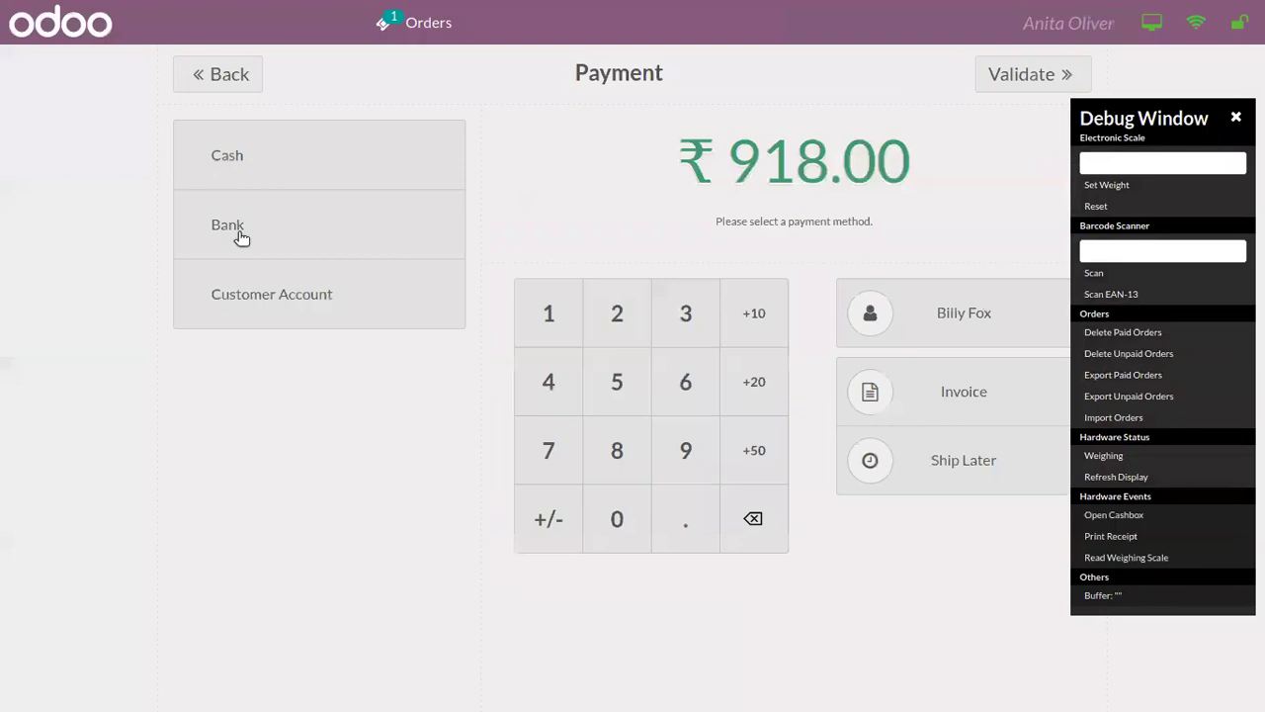
pyautogui.click(254, 161)
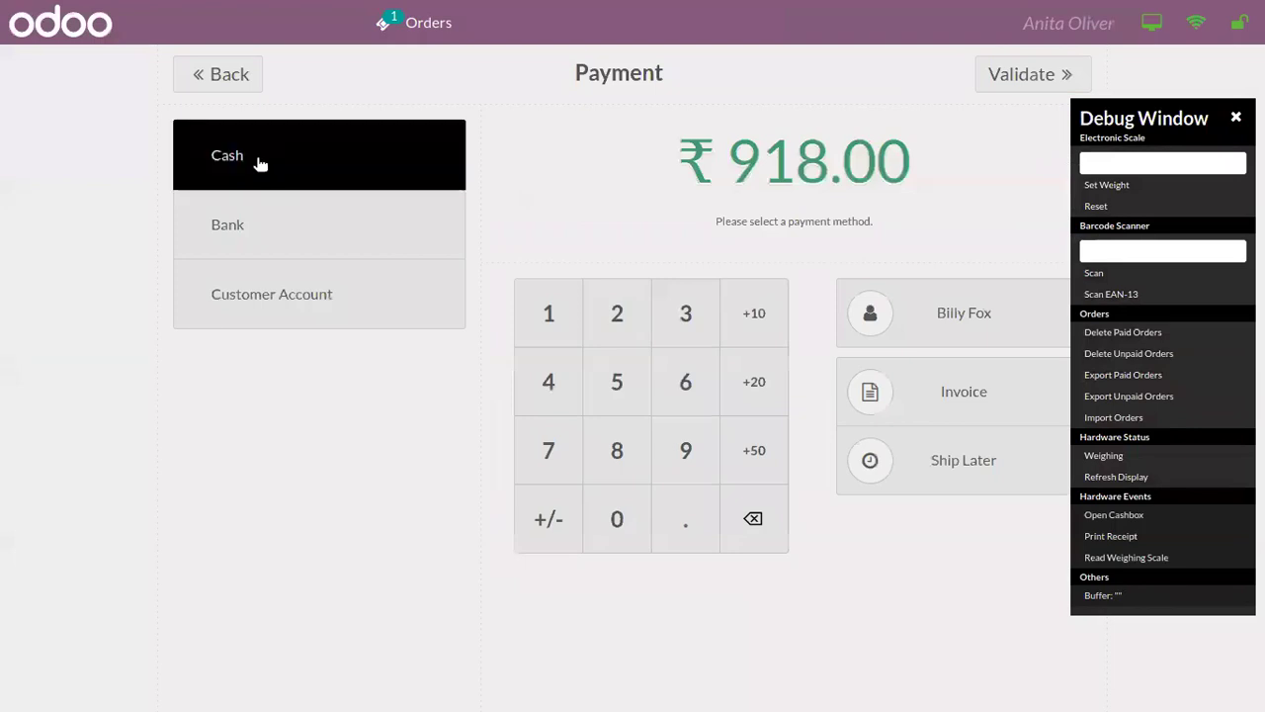
pyautogui.click(994, 76)
pyautogui.click(927, 572)
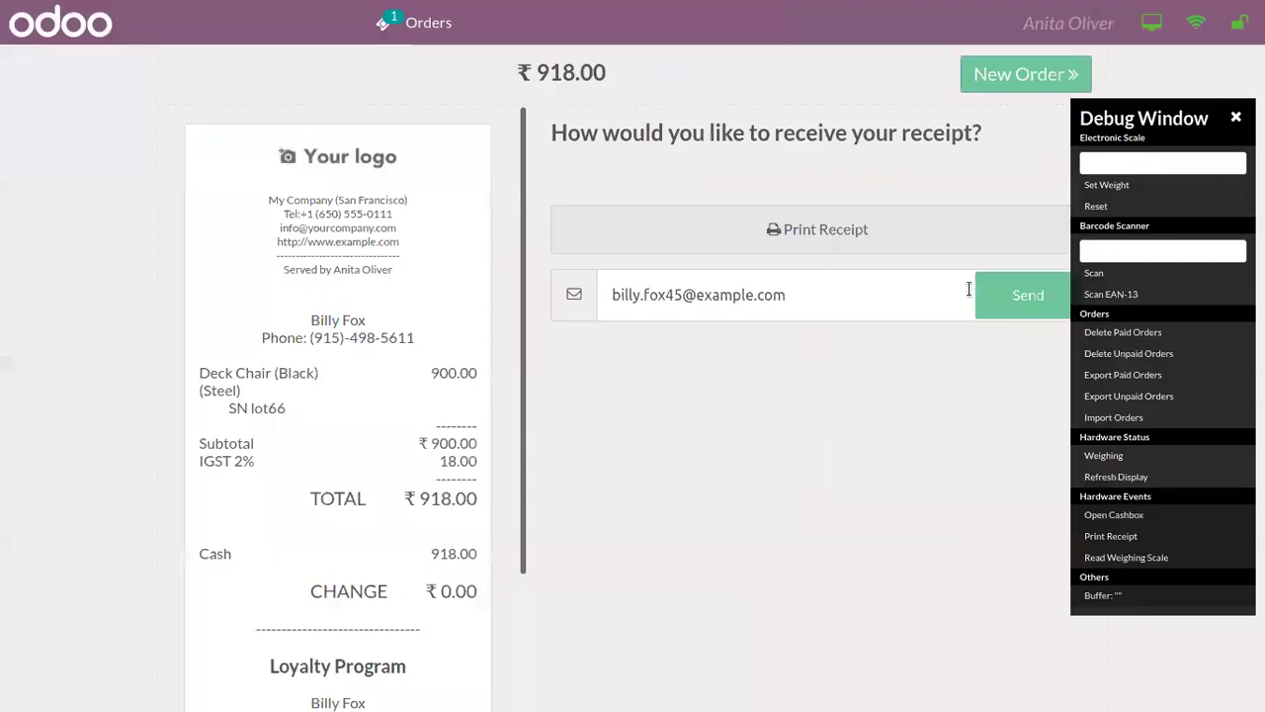
pyautogui.click(983, 91)
# Step: Add a Clock and a Book shelf to the order, dropping the blue Deck Chair
pyautogui.click(665, 168)
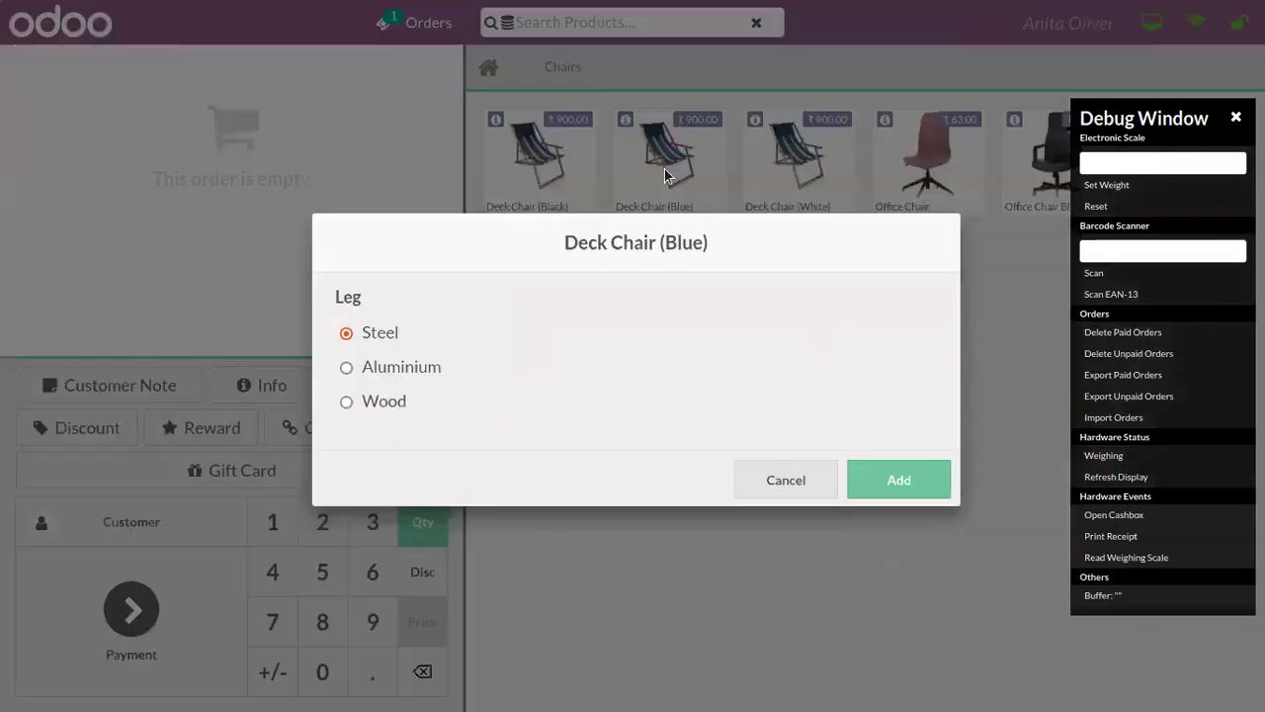
pyautogui.click(818, 475)
pyautogui.click(489, 67)
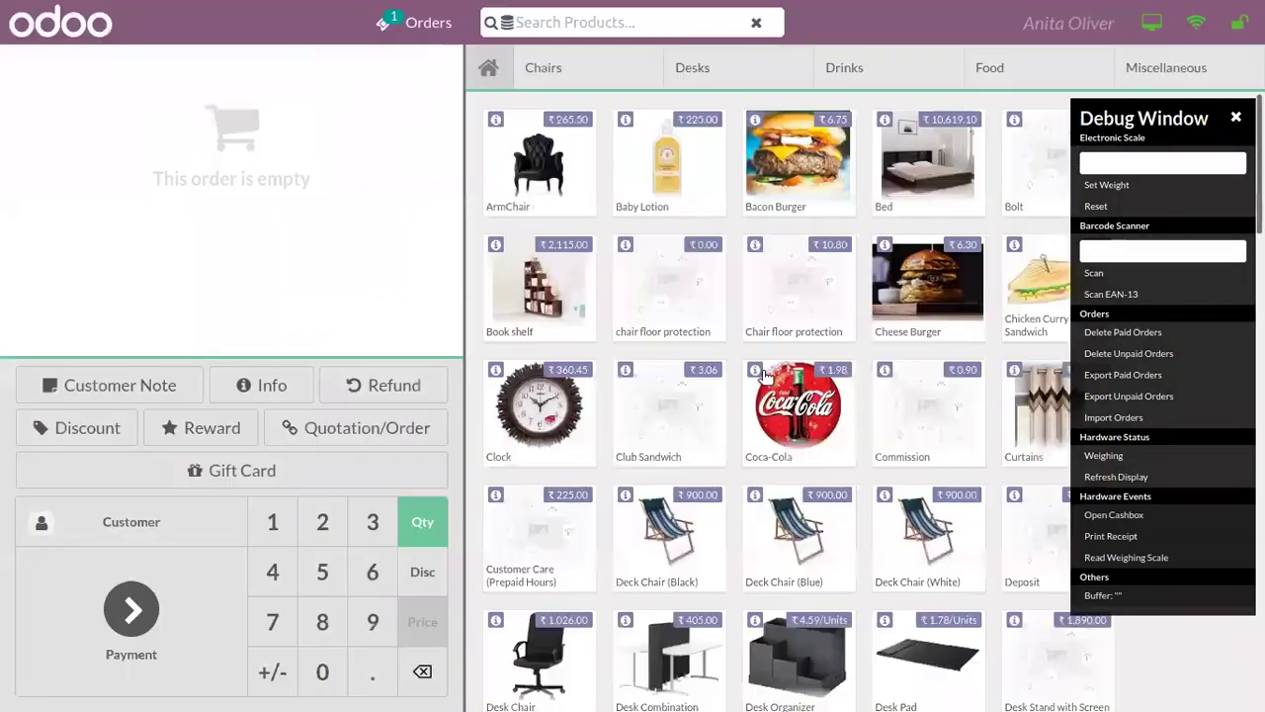
pyautogui.click(573, 384)
pyautogui.click(571, 309)
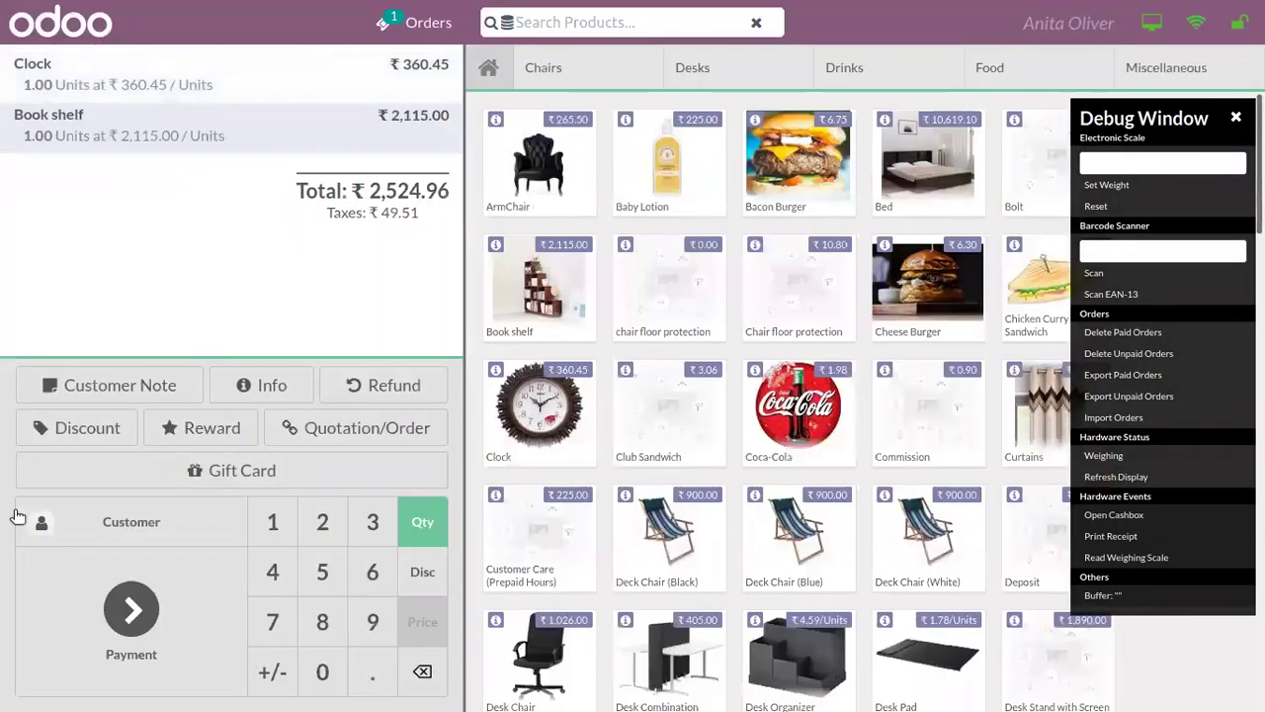
# Step: Assign a different customer and add a Desk Organizer (S, Plastic)
pyautogui.click(85, 543)
pyautogui.click(204, 460)
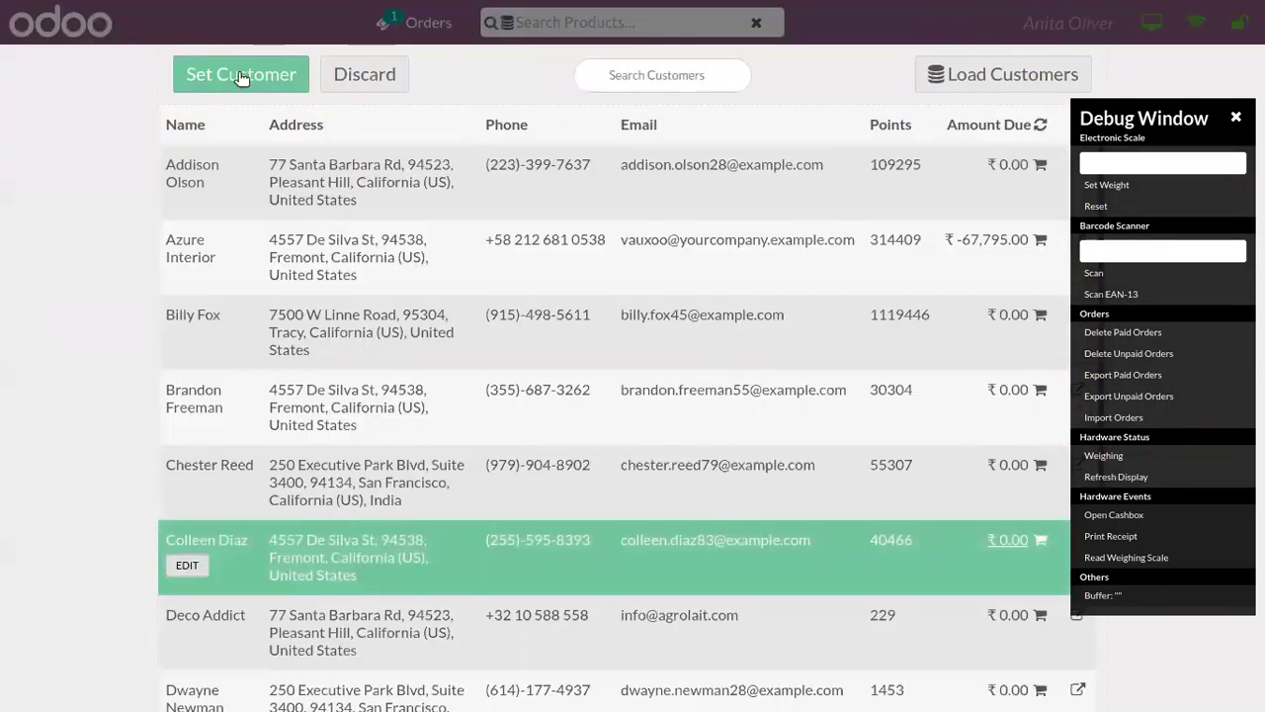
pyautogui.click(243, 71)
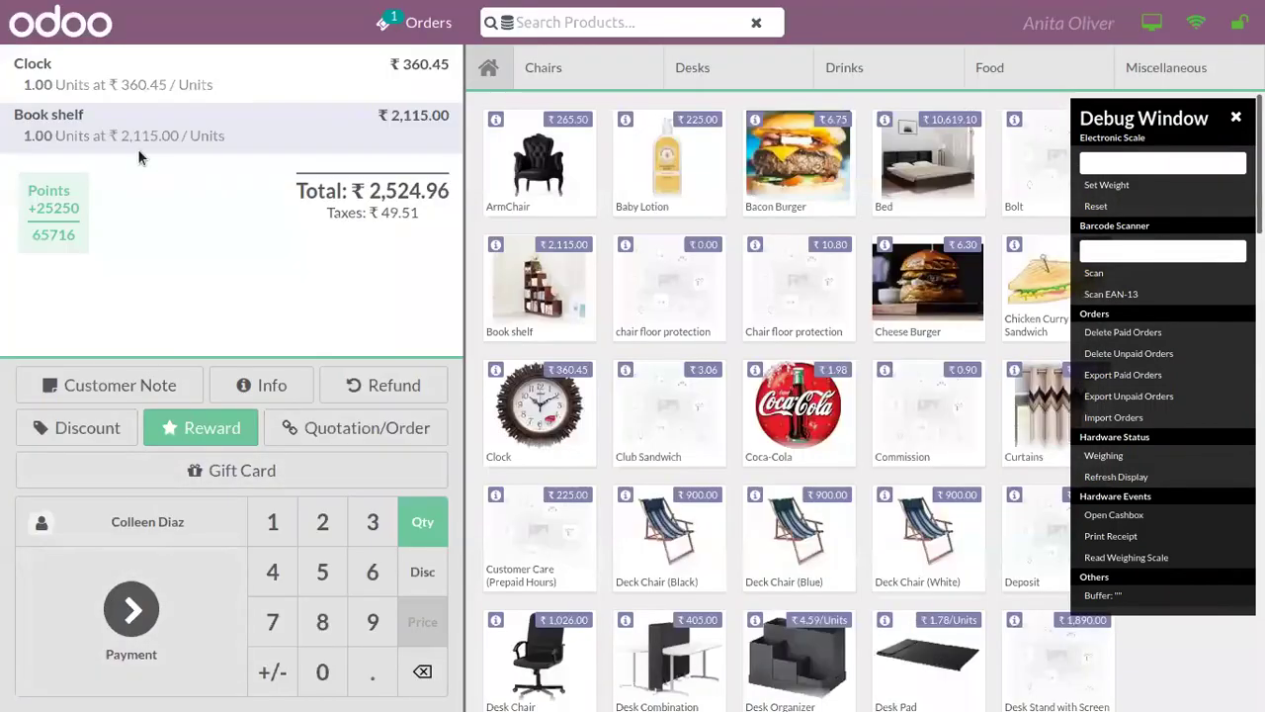
pyautogui.click(848, 660)
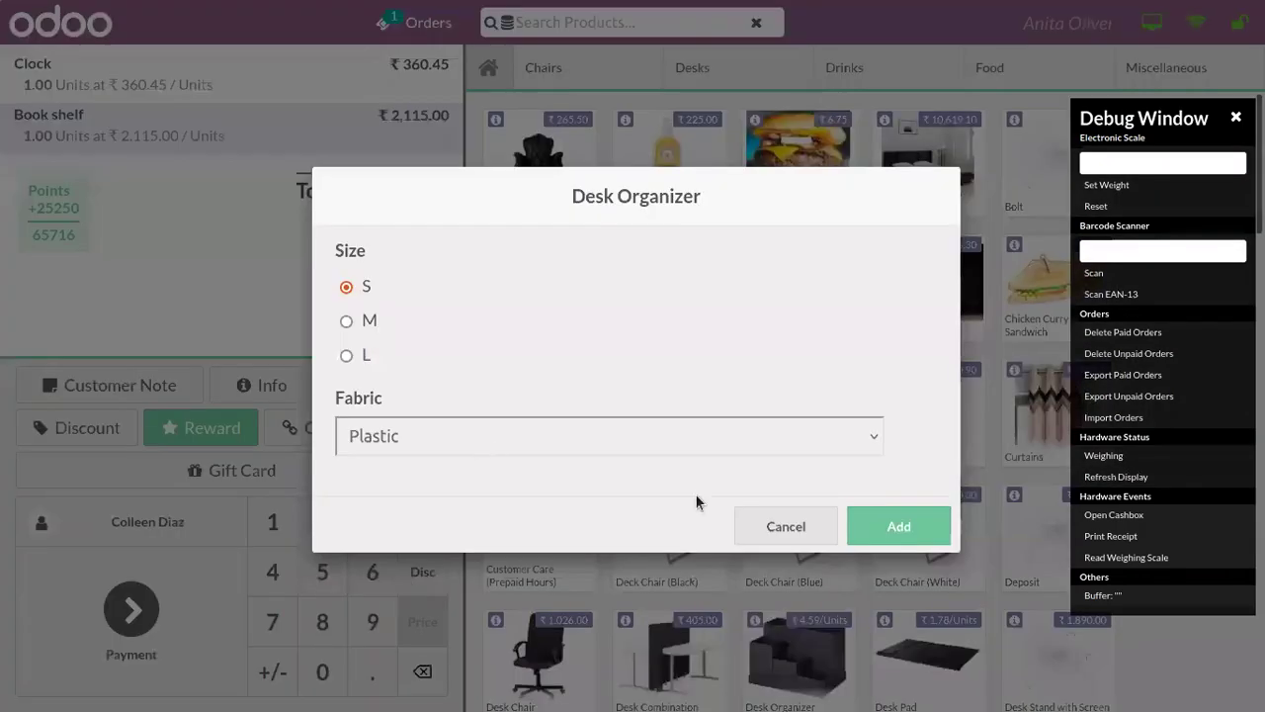
pyautogui.click(872, 524)
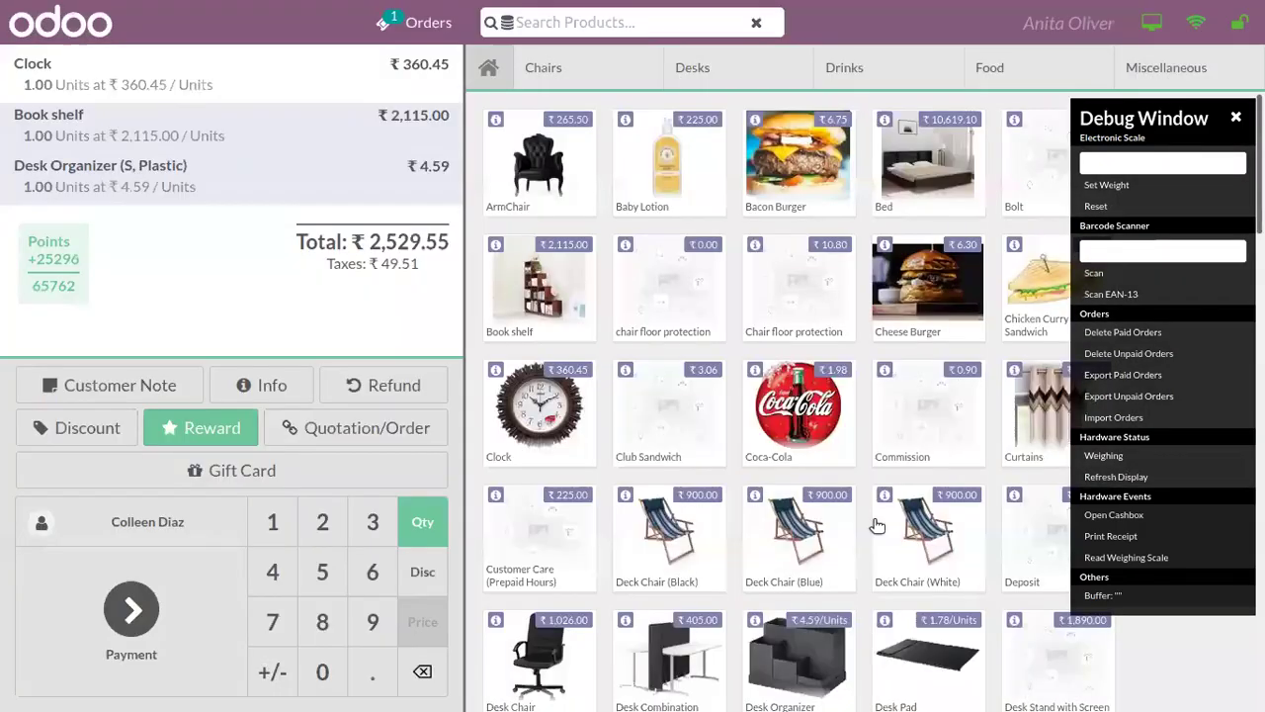
# Step: Pay the ₹2,529.55 order in cash, validate it, and start a new order
pyautogui.click(186, 593)
pyautogui.click(319, 172)
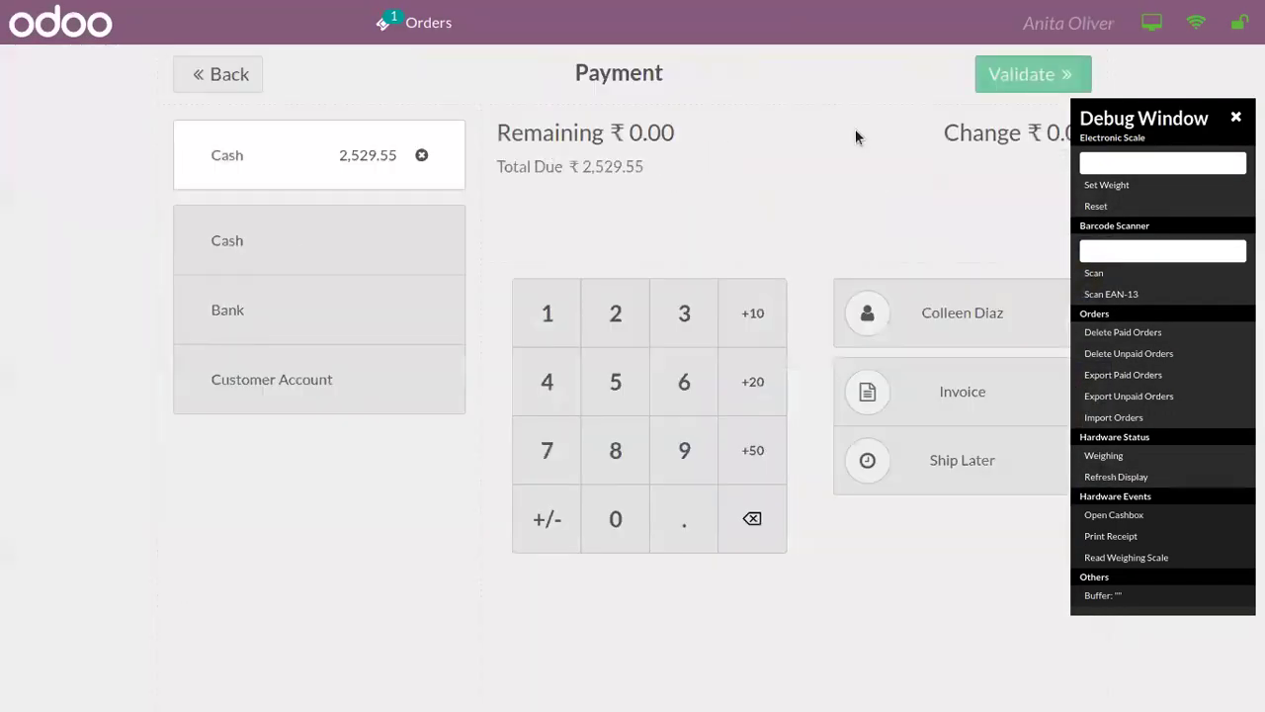
pyautogui.click(994, 88)
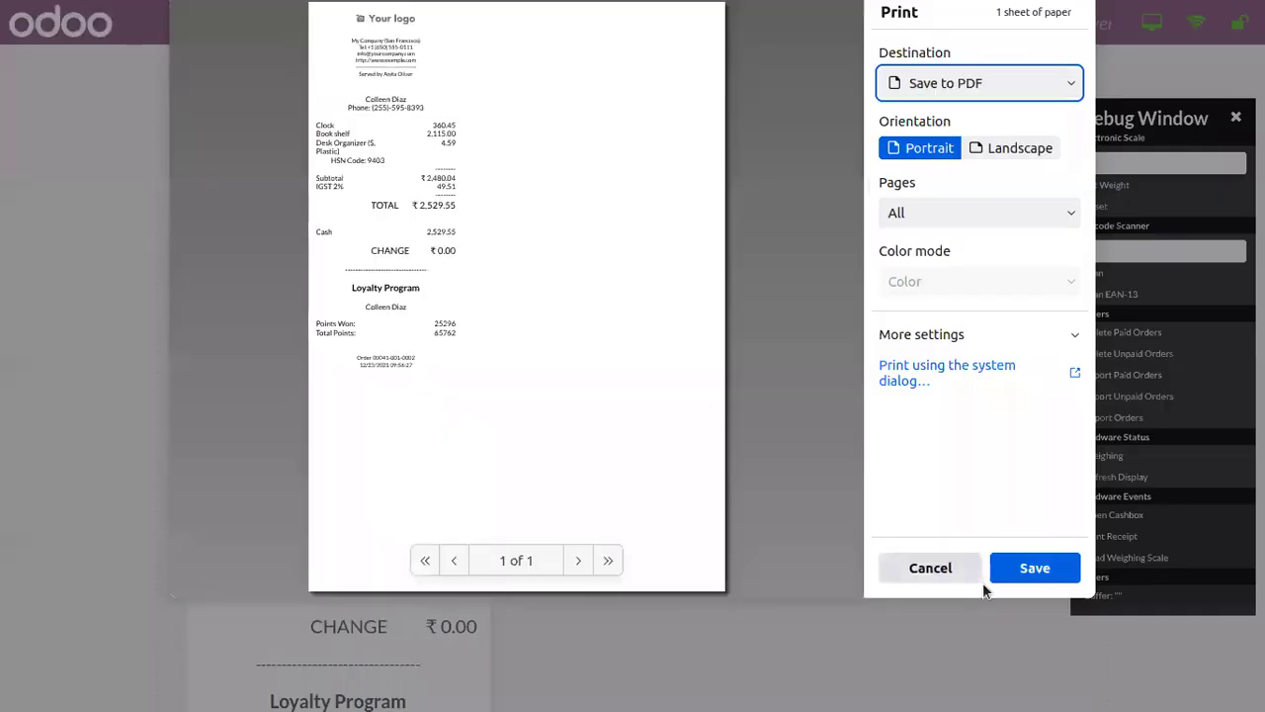
pyautogui.click(952, 571)
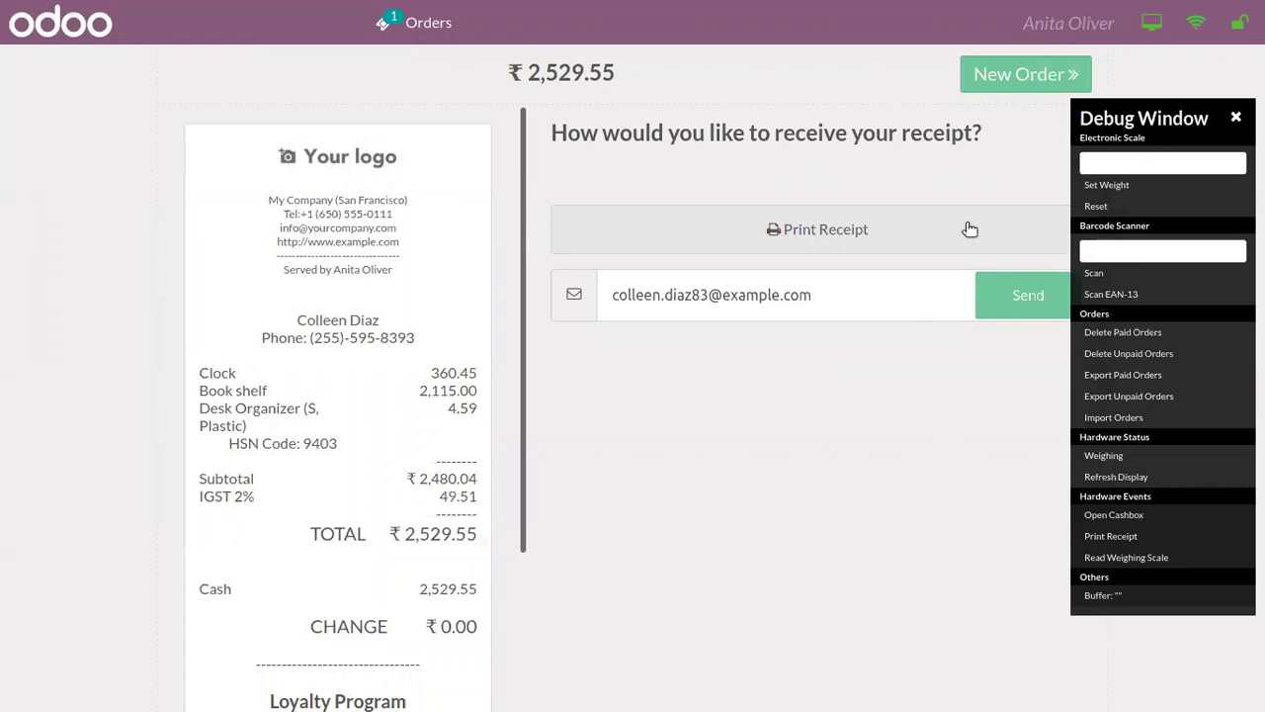
pyautogui.click(1004, 73)
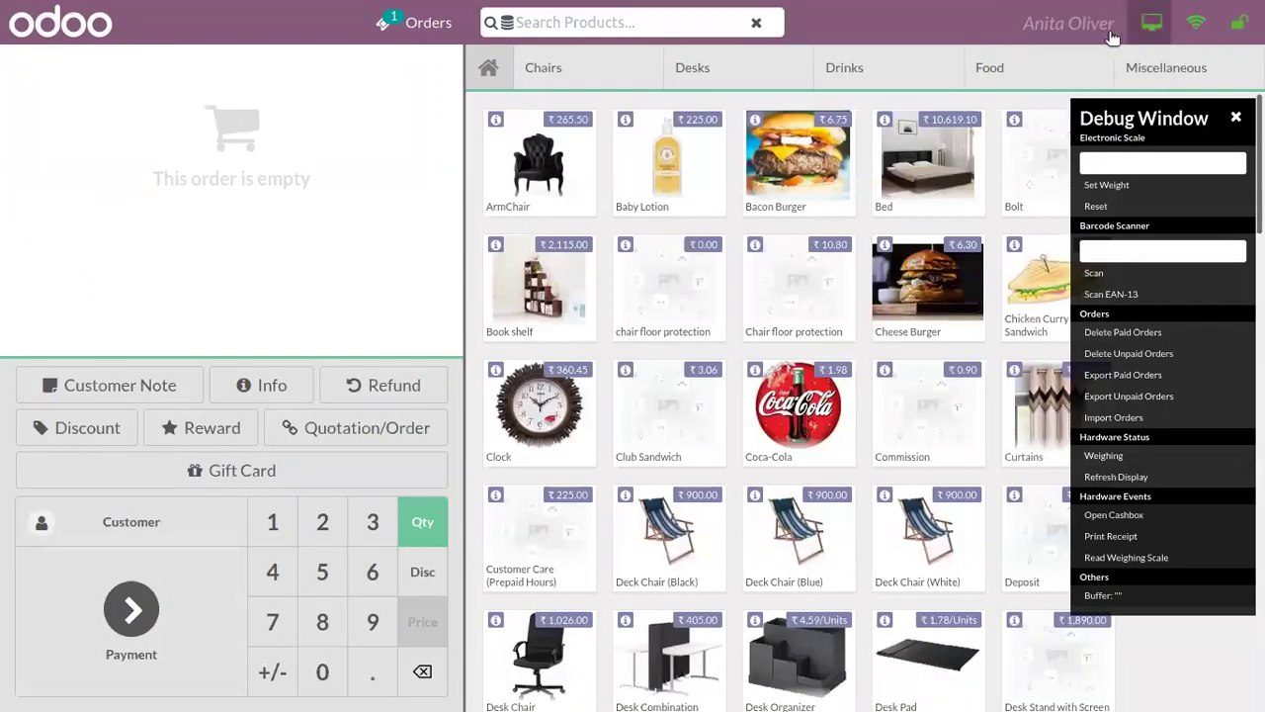
# Step: Log the other cashier in by PIN, then leave the register for the dashboard
pyautogui.click(1060, 23)
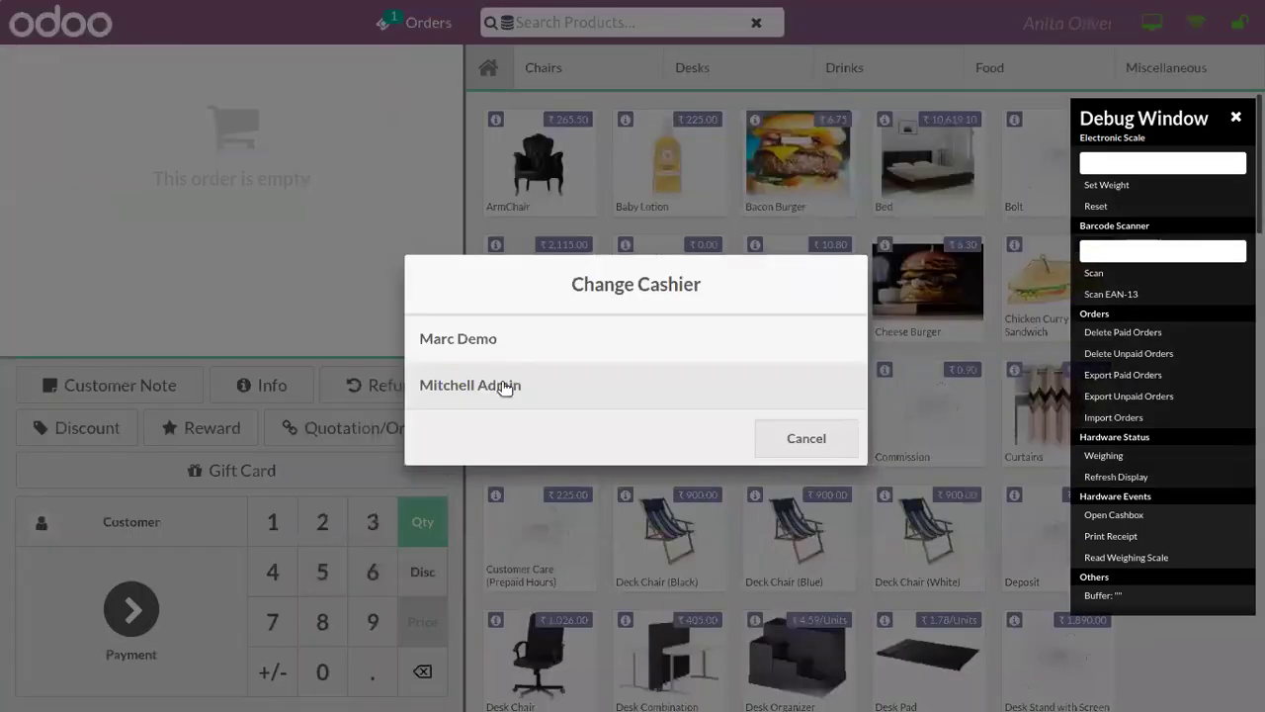
pyautogui.click(581, 374)
pyautogui.doubleClick(636, 445)
pyautogui.doubleClick(637, 444)
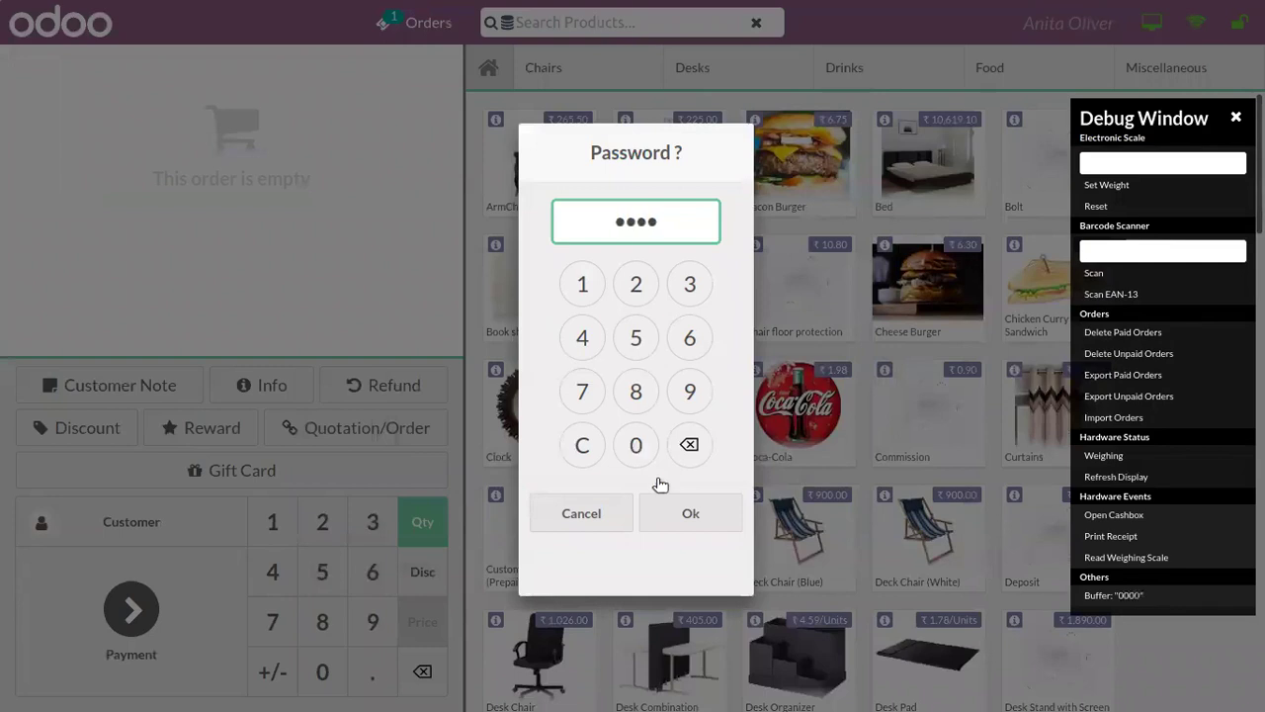
pyautogui.click(692, 520)
pyautogui.click(1230, 26)
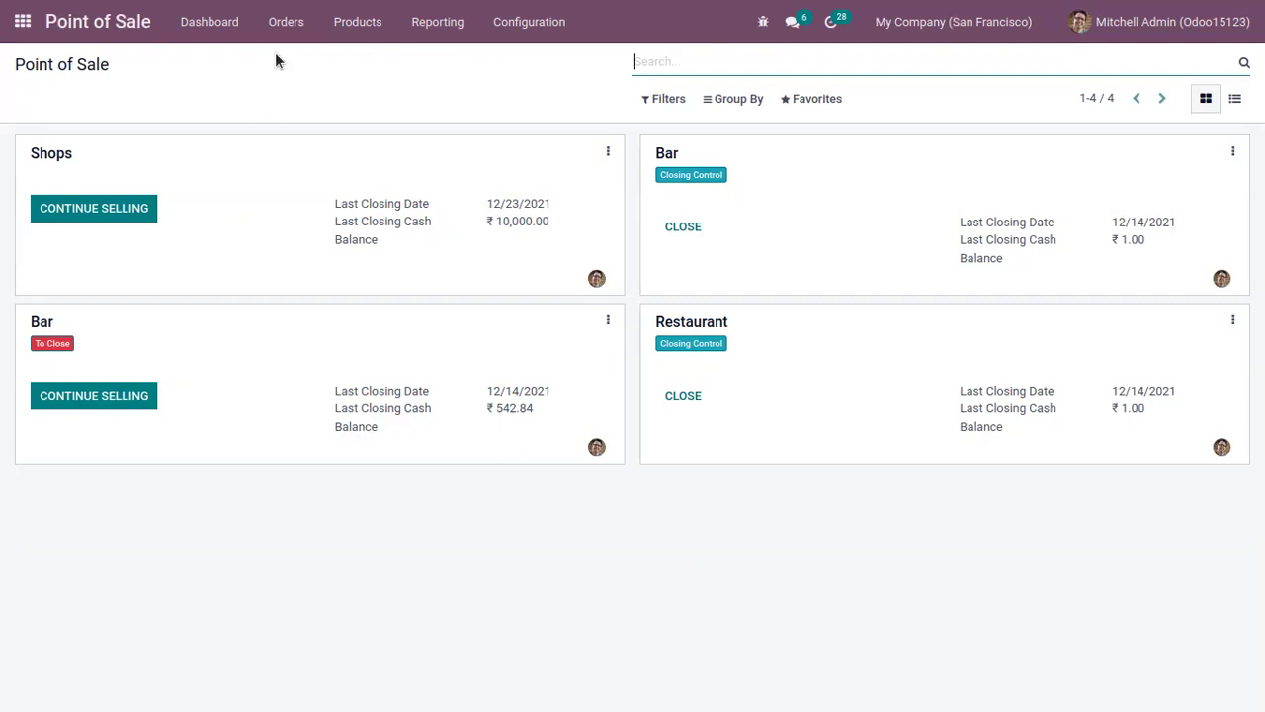
# Step: Open the Orders list and group the POS orders by Cashier
pyautogui.click(288, 22)
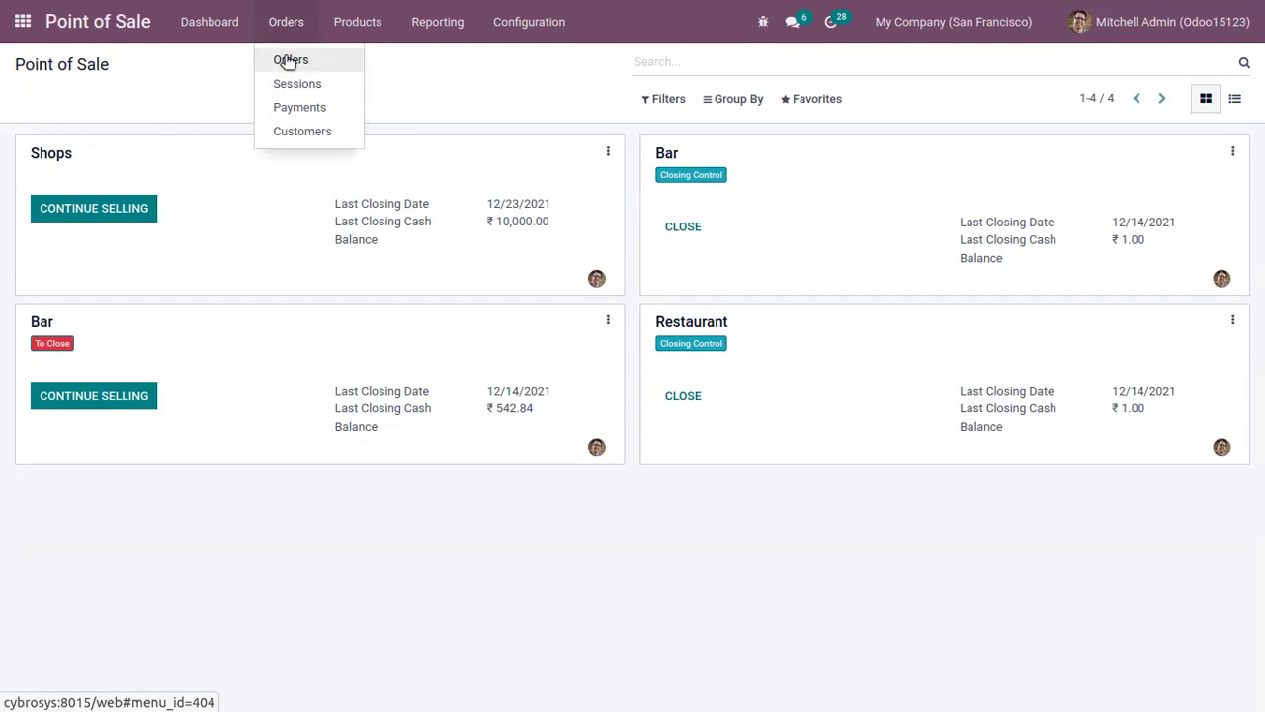
pyautogui.click(288, 62)
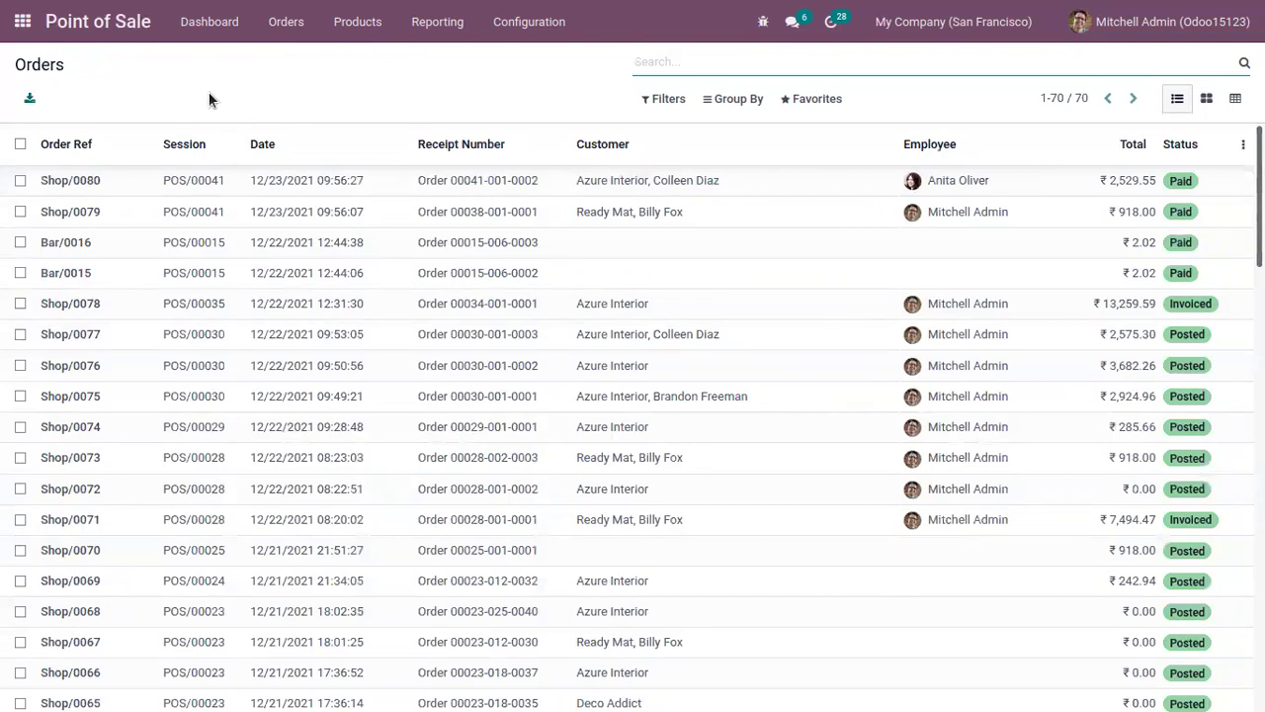
pyautogui.click(733, 101)
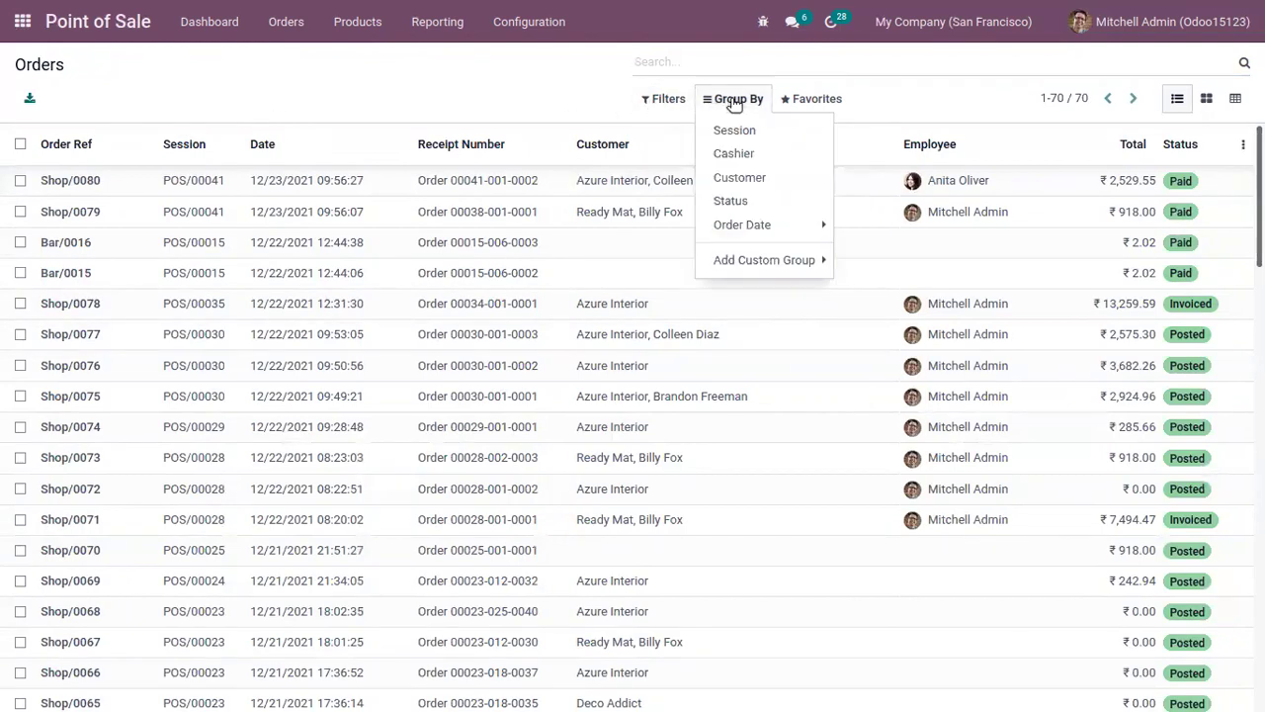
pyautogui.click(731, 154)
pyautogui.click(275, 328)
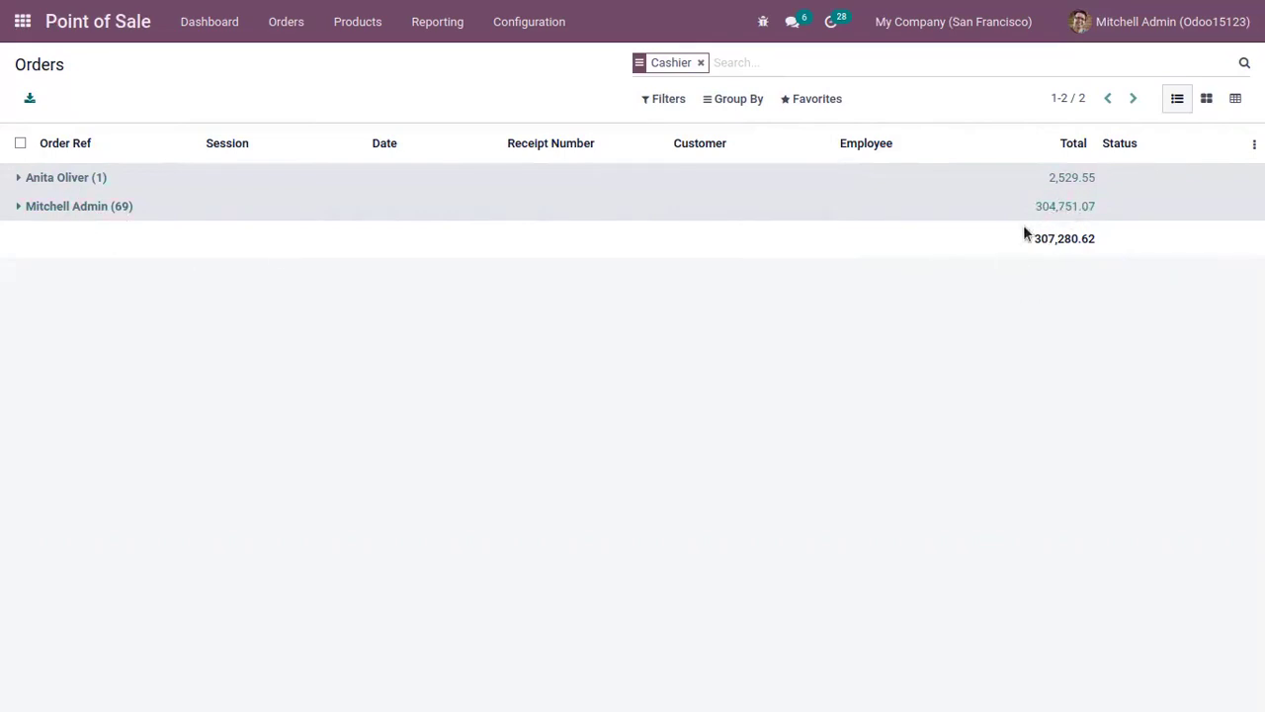
pyautogui.click(419, 21)
# Step: Open Orders Analysis in pivot view and expand the All row by Employee
pyautogui.click(409, 61)
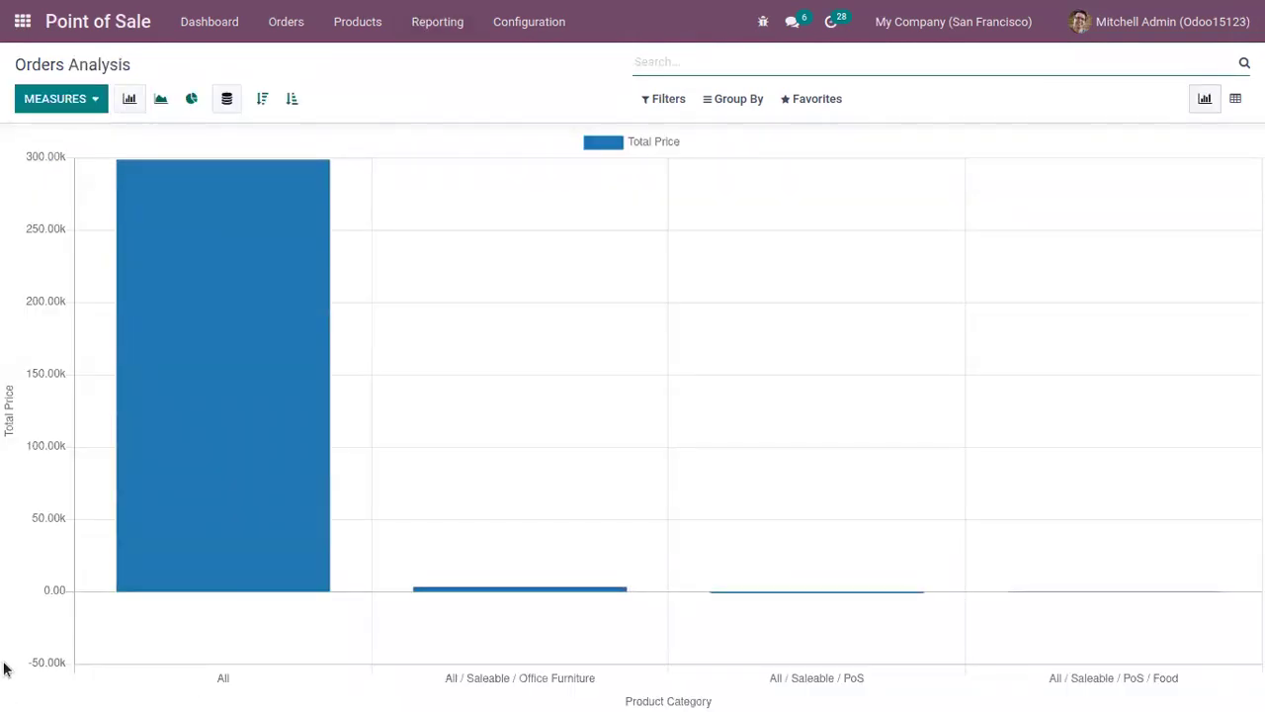
pyautogui.click(104, 99)
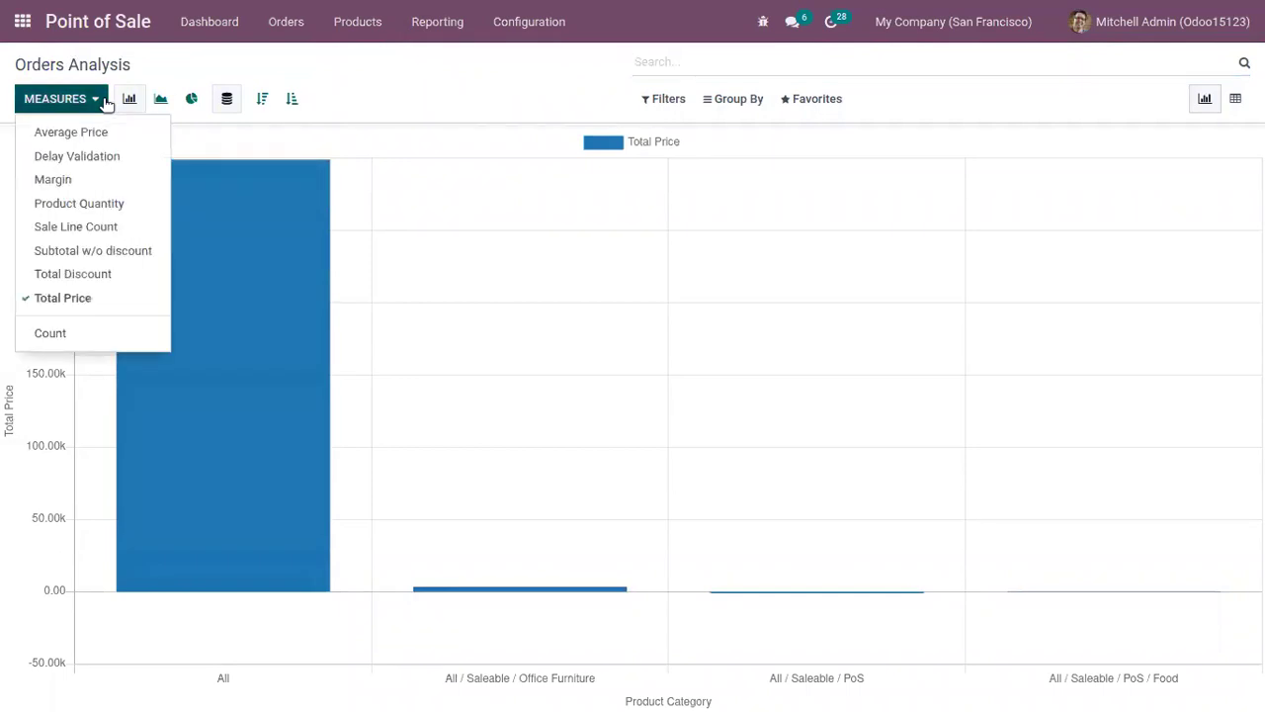
pyautogui.click(340, 69)
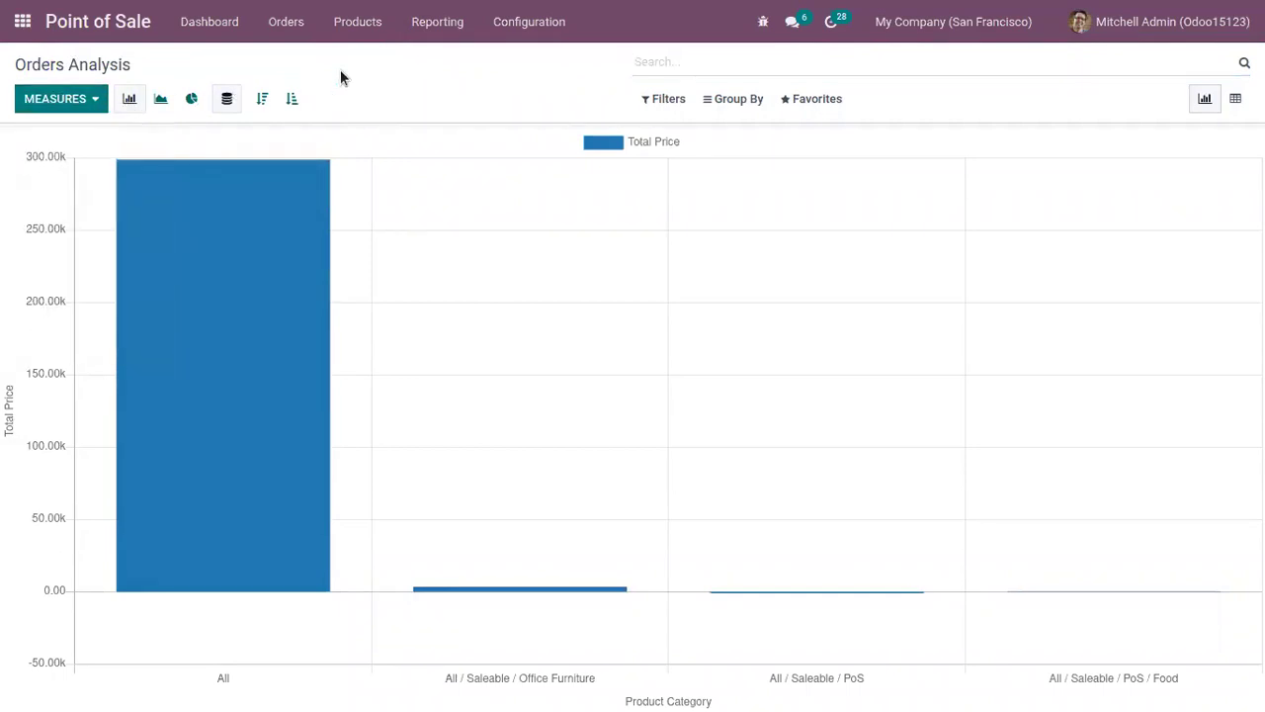
pyautogui.click(1234, 103)
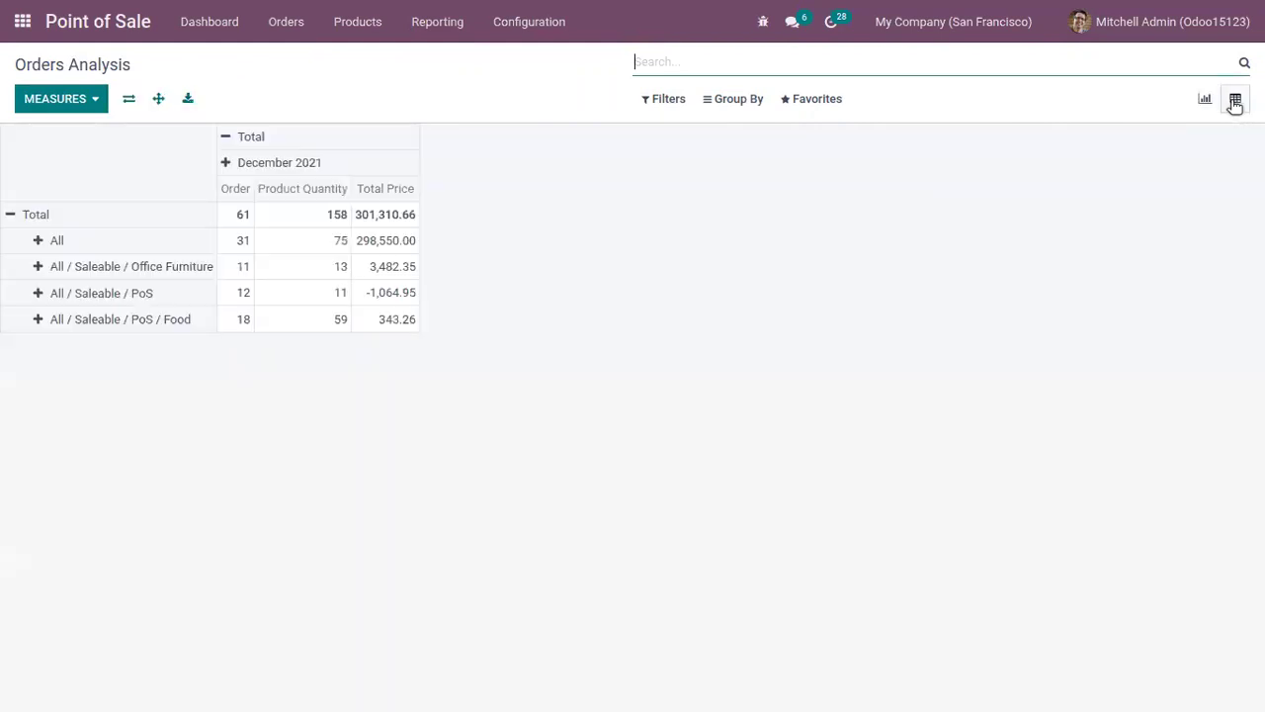
pyautogui.click(87, 100)
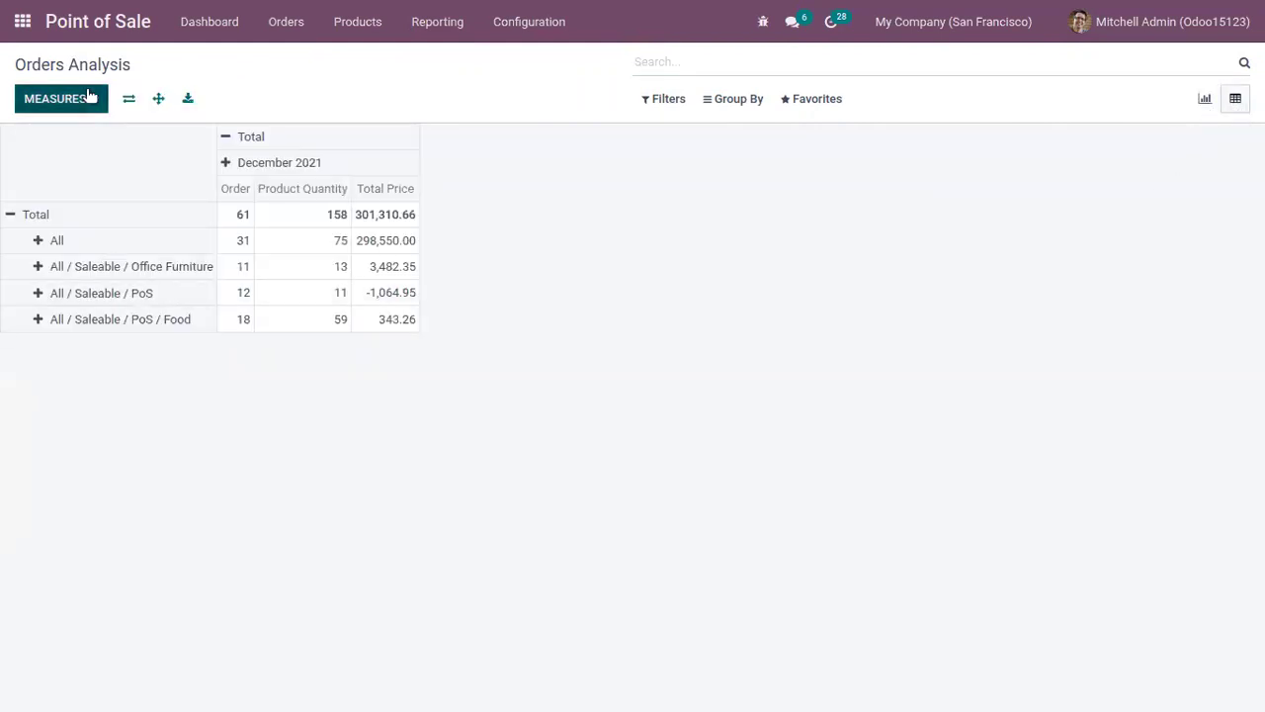
pyautogui.click(534, 224)
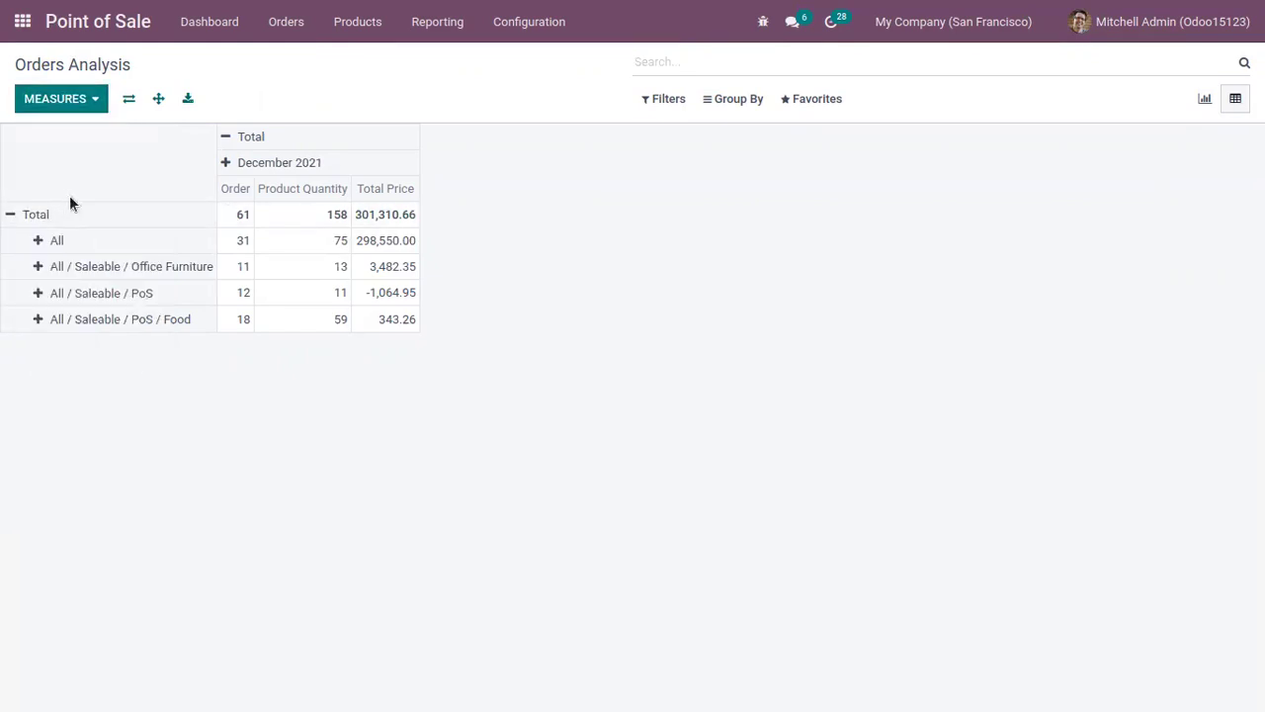
pyautogui.click(37, 240)
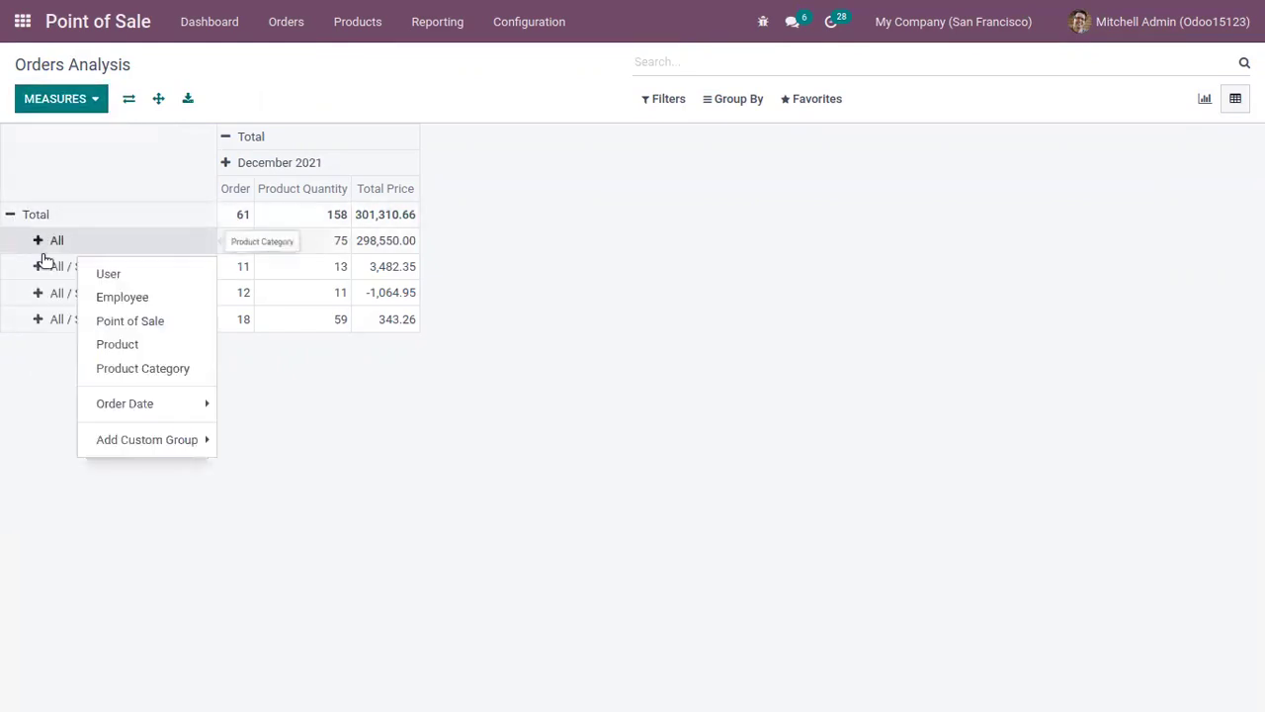
pyautogui.click(129, 297)
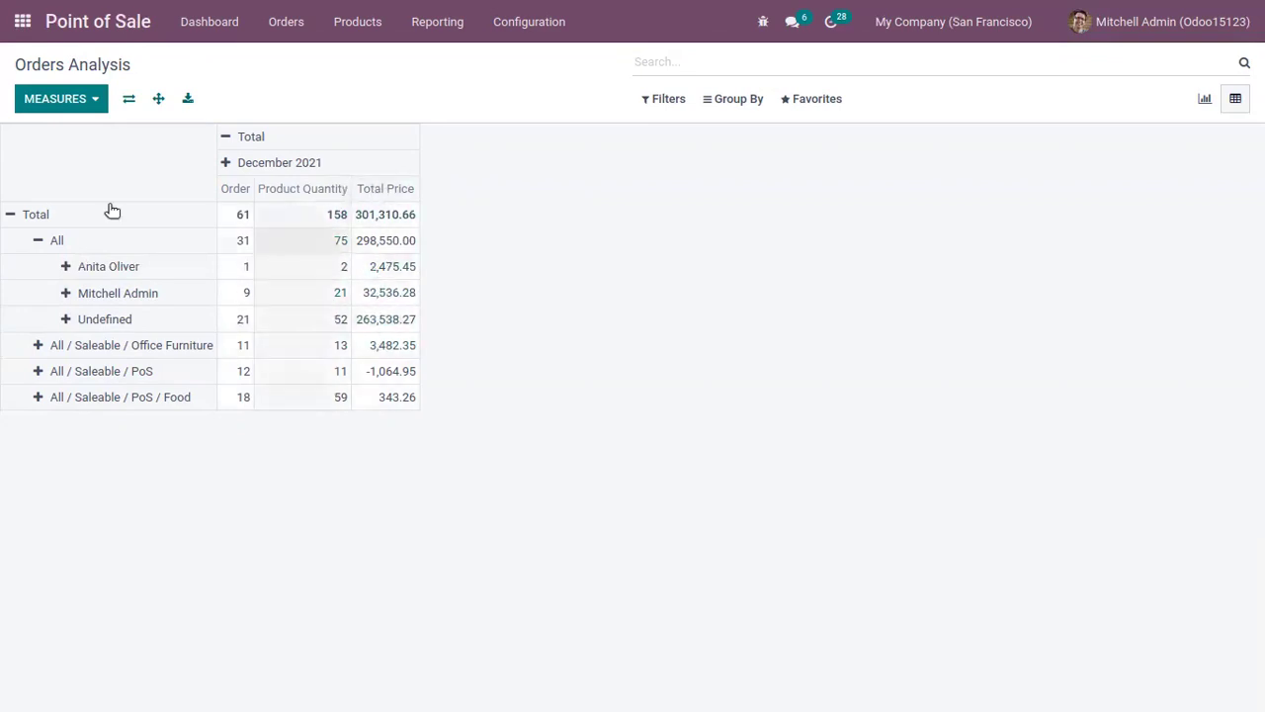
# Step: Tick the Margin, Sale Line Count, Subtotal w/o discount, Total Discount and Count measures
pyautogui.click(89, 99)
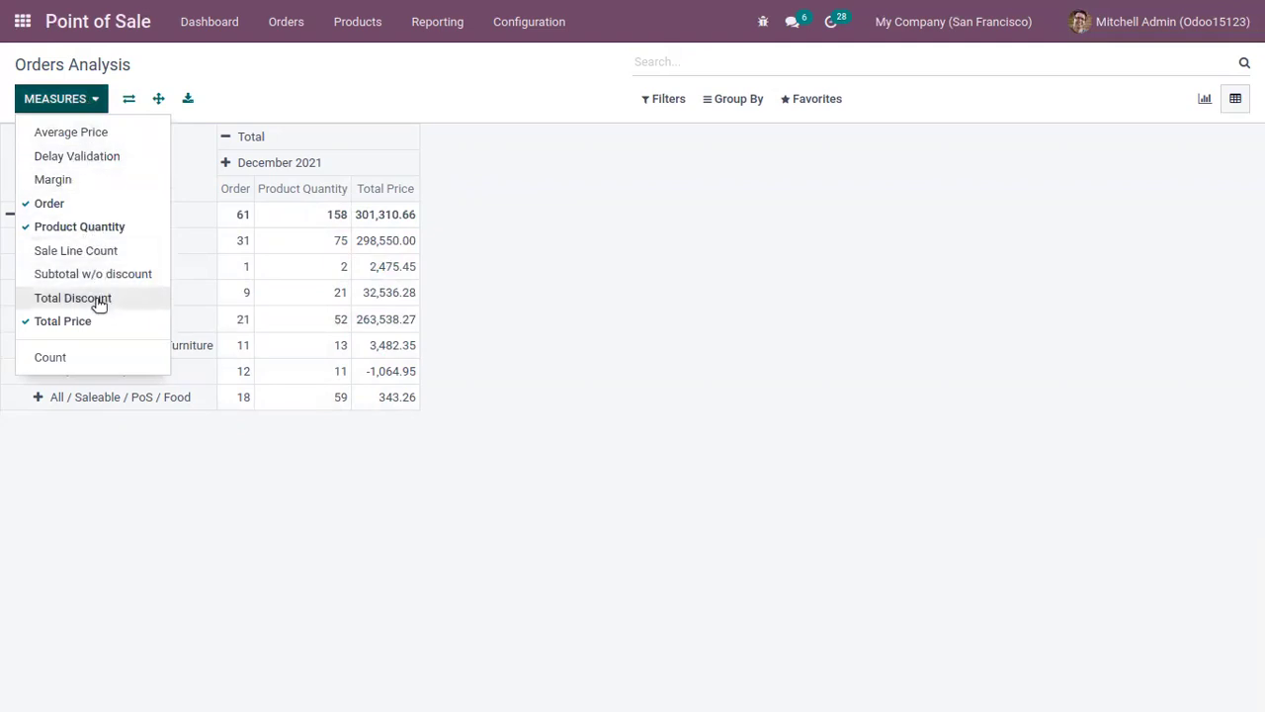
pyautogui.click(59, 178)
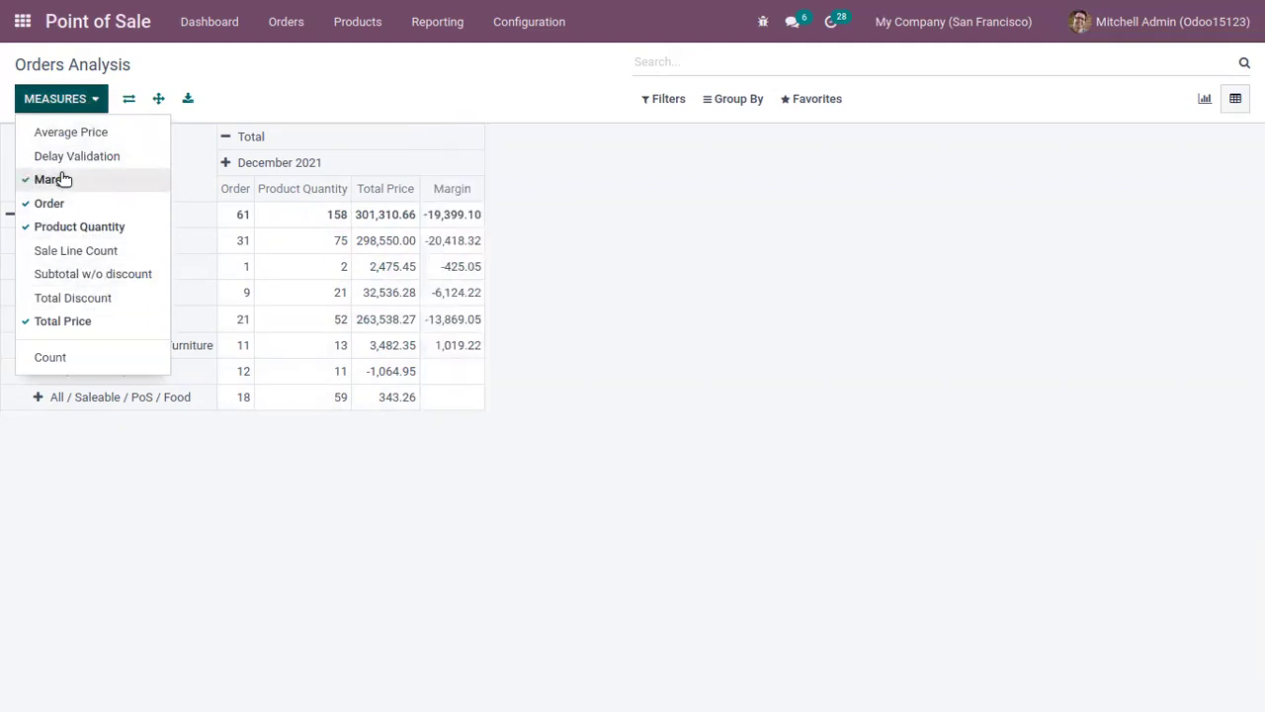
pyautogui.click(75, 179)
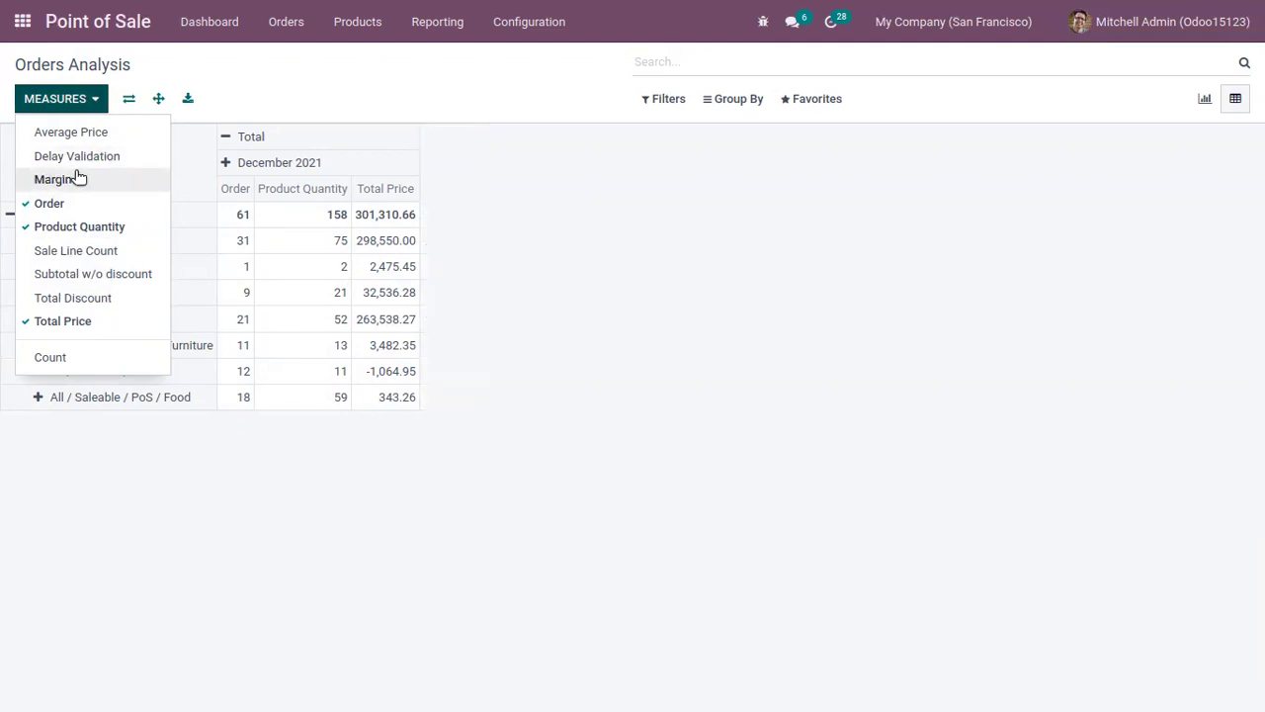
pyautogui.click(84, 183)
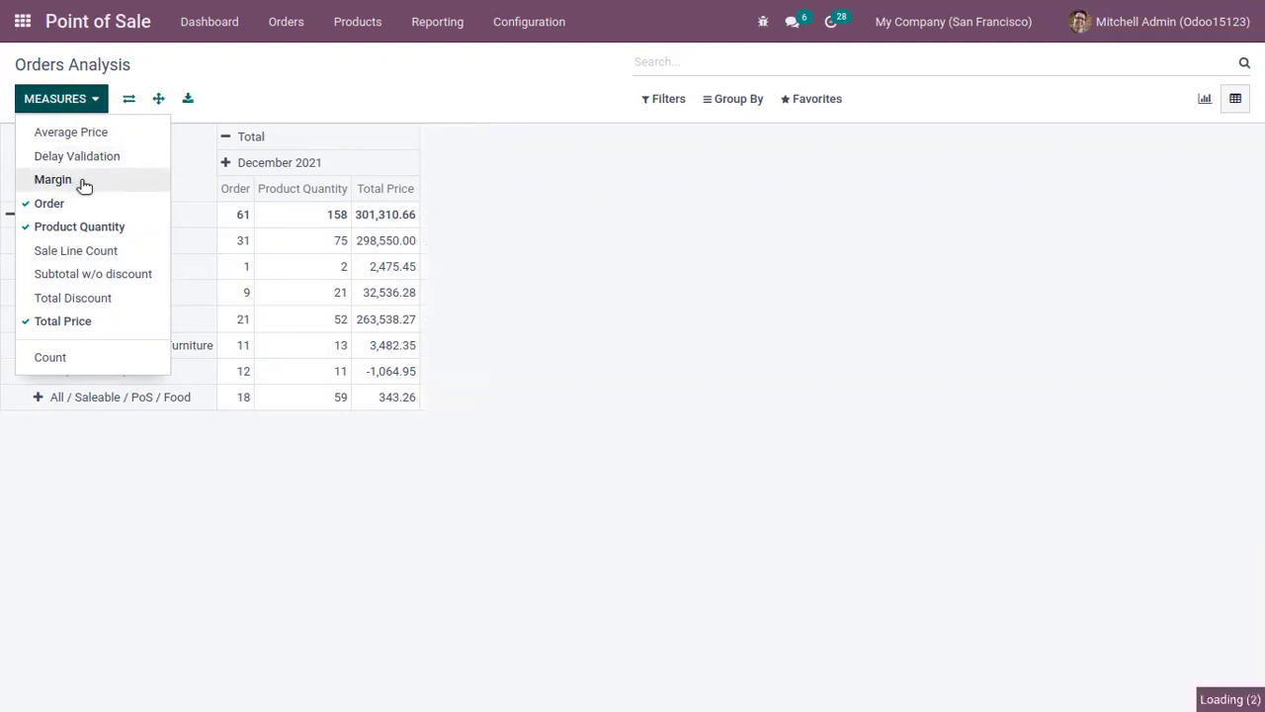
pyautogui.click(99, 255)
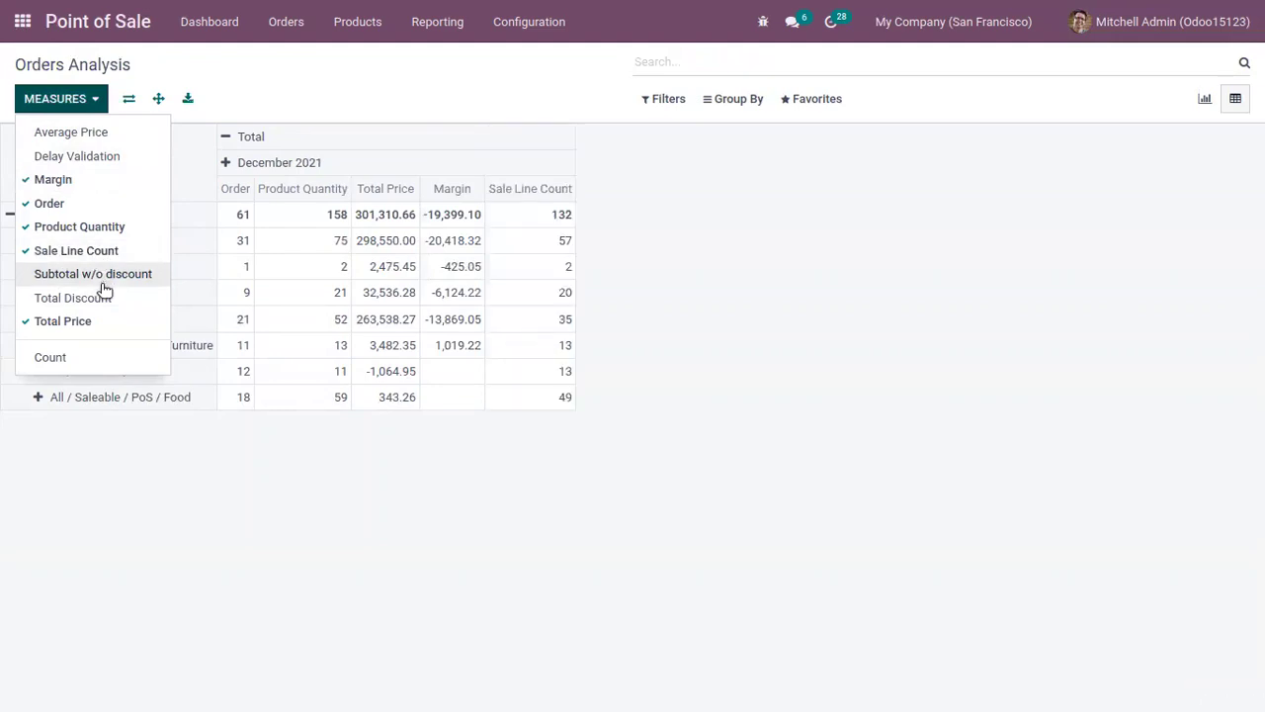
pyautogui.click(102, 275)
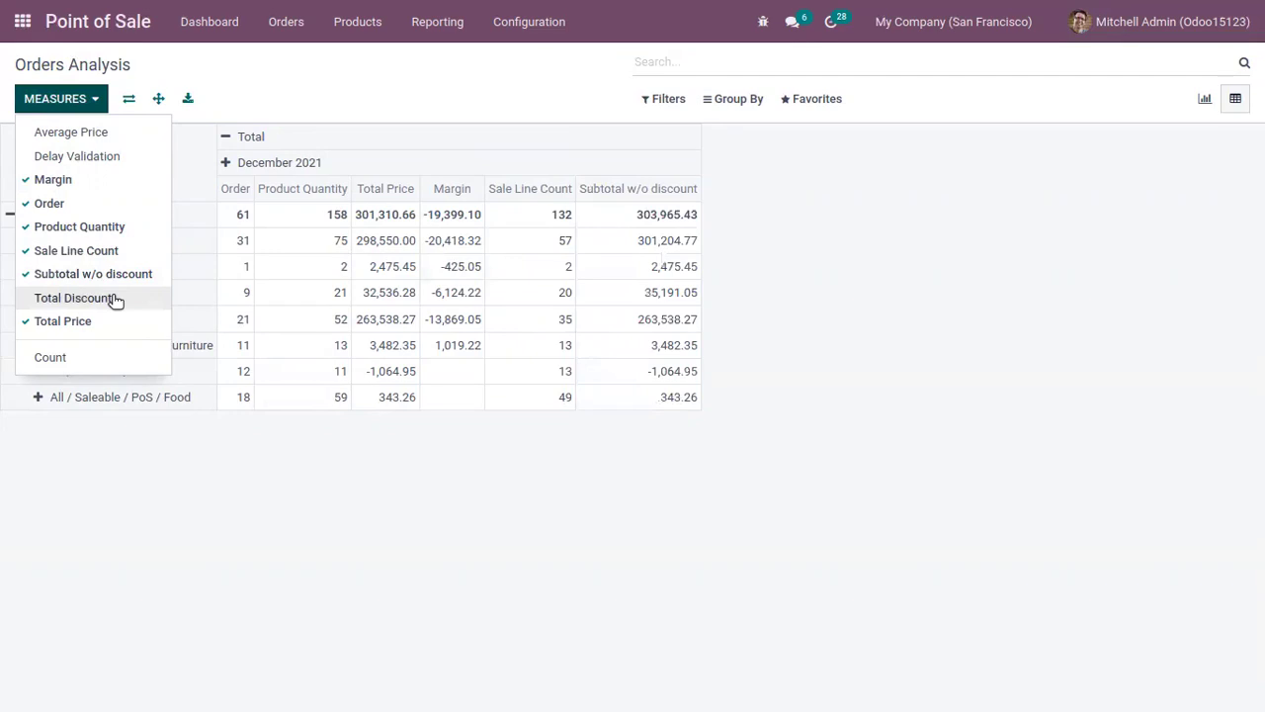
pyautogui.click(114, 298)
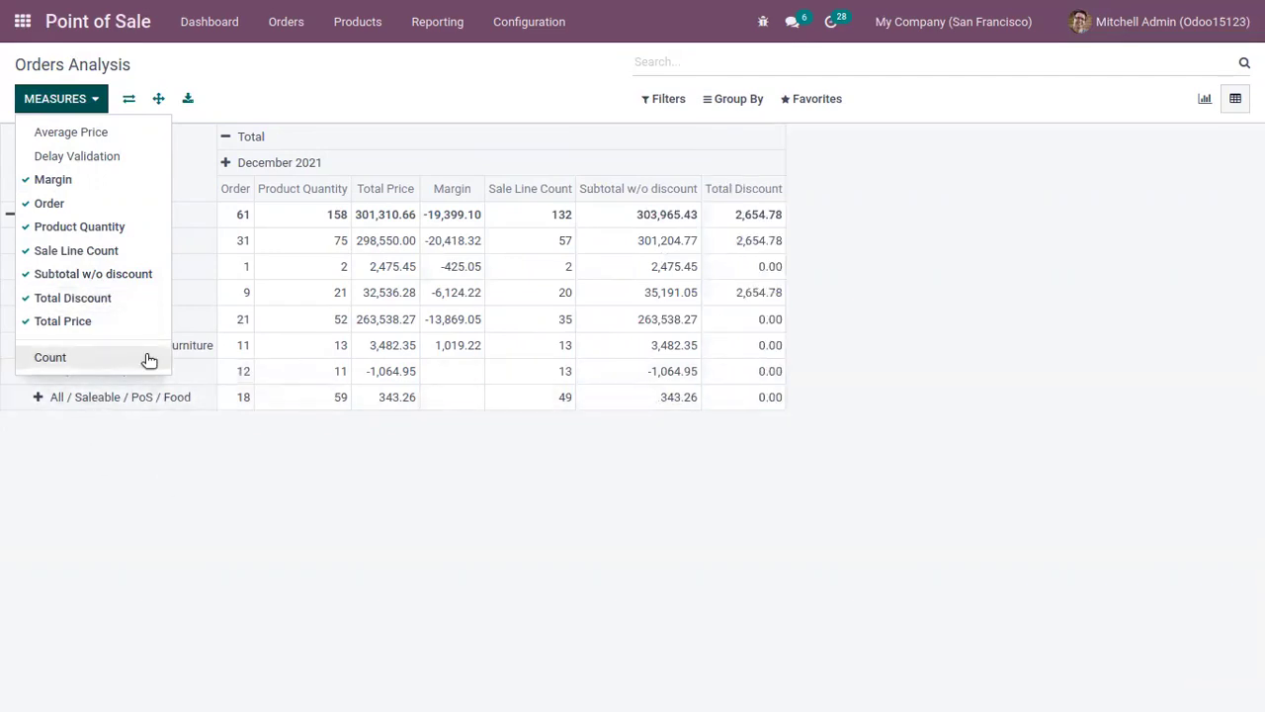
pyautogui.click(149, 357)
pyautogui.click(287, 474)
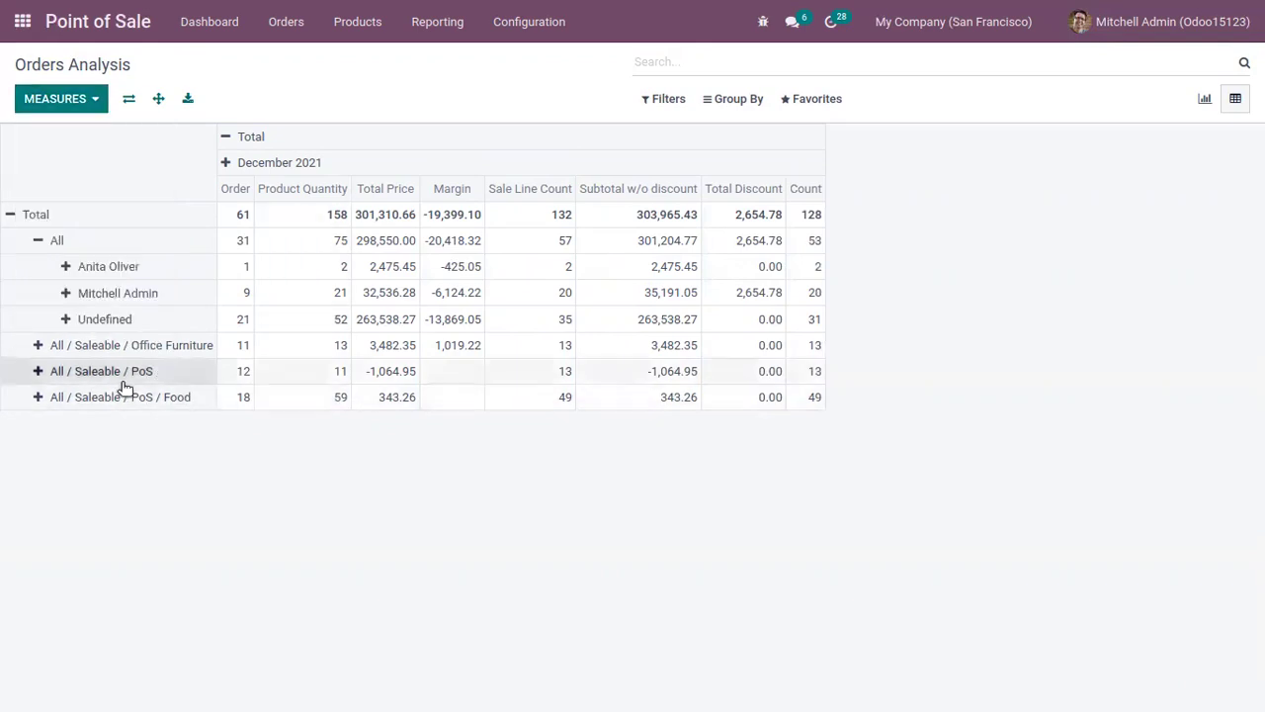